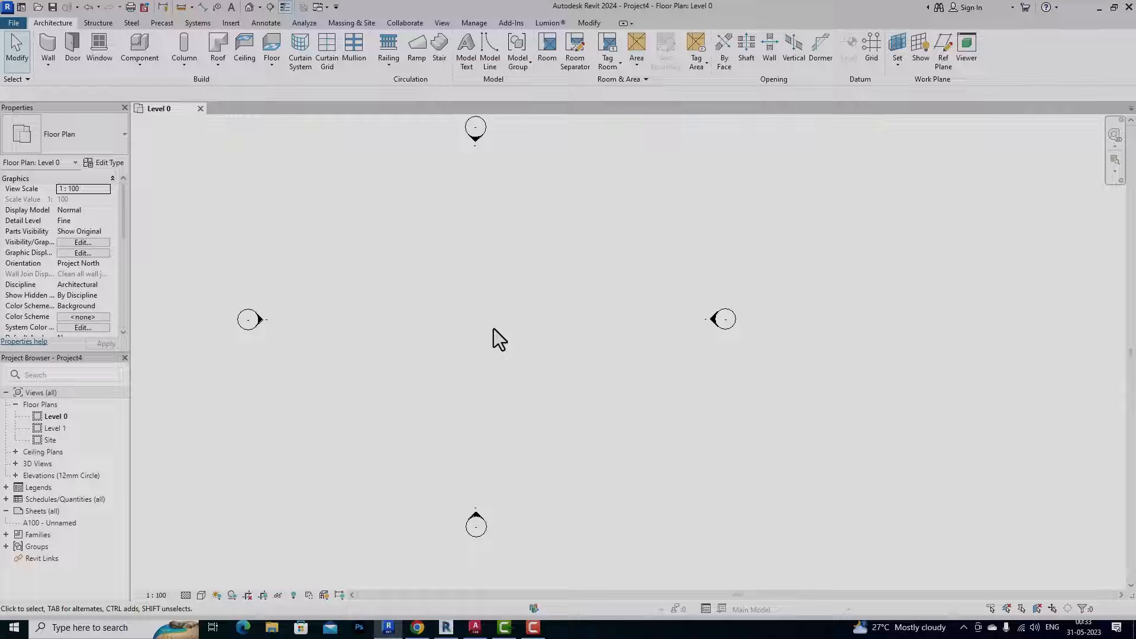
- Try to create a toposolid from CAD data on Level 0
left_click(346, 23)
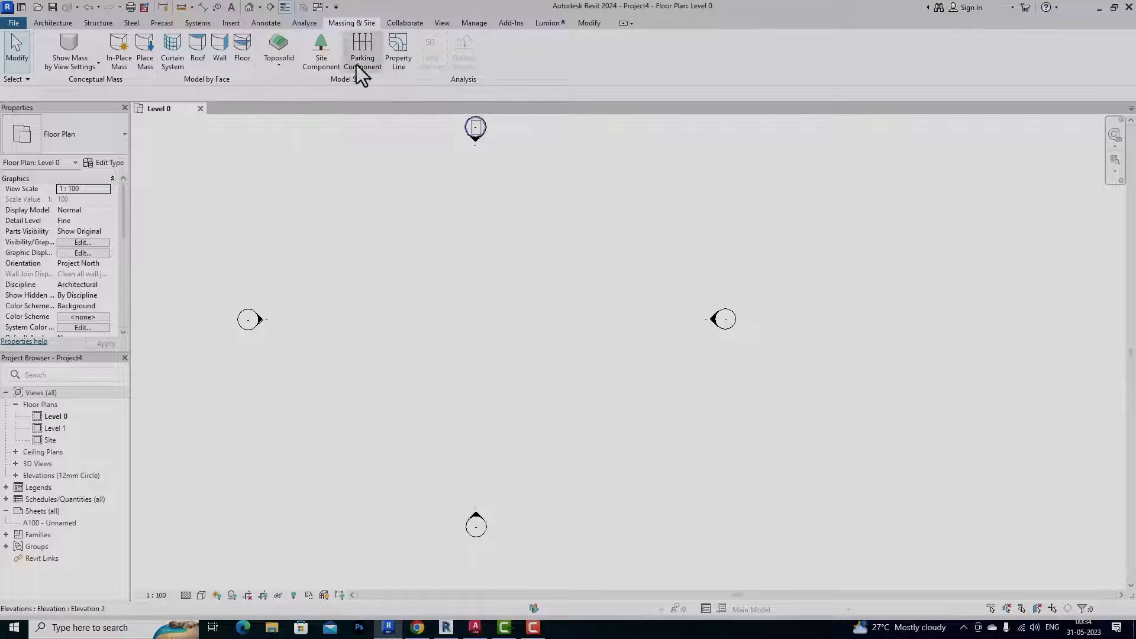
left_click(278, 68)
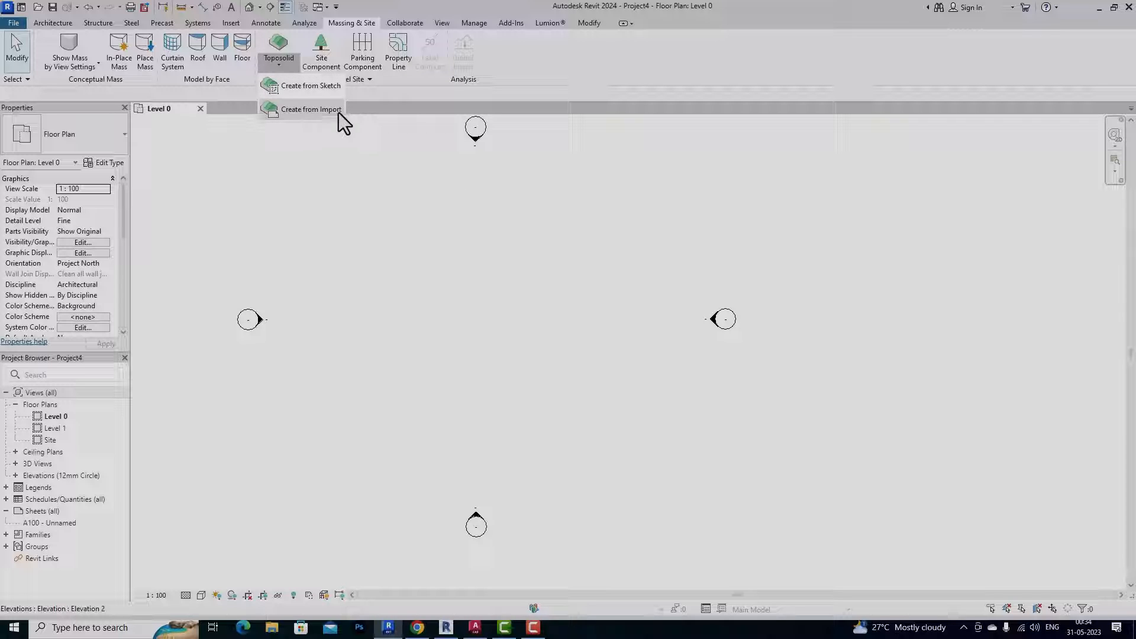
left_click(284, 111)
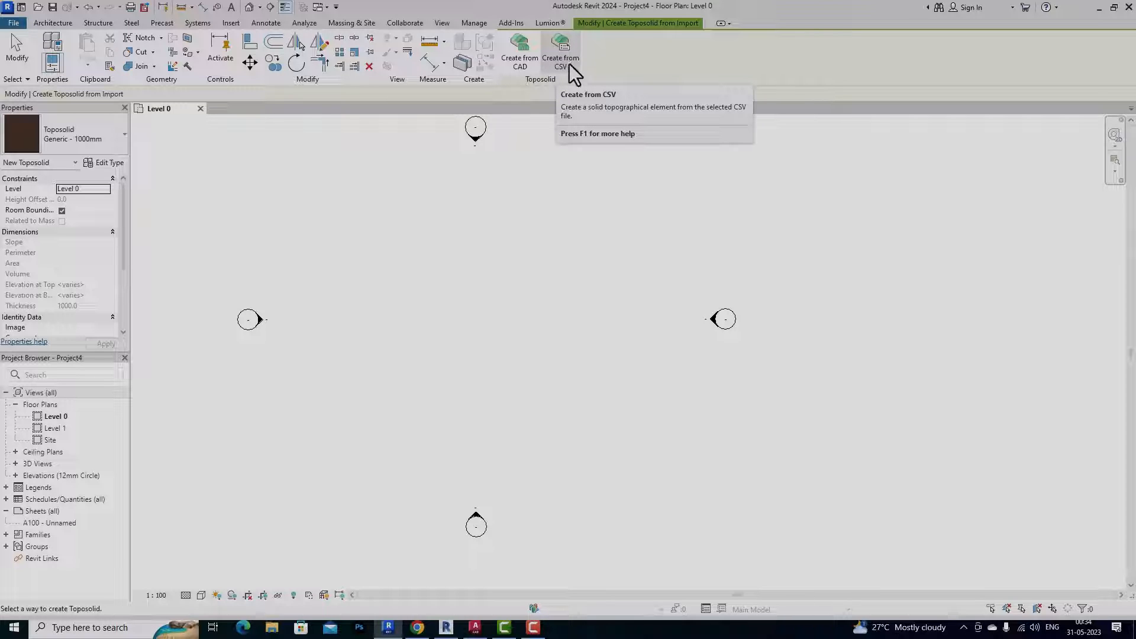
left_click(524, 66)
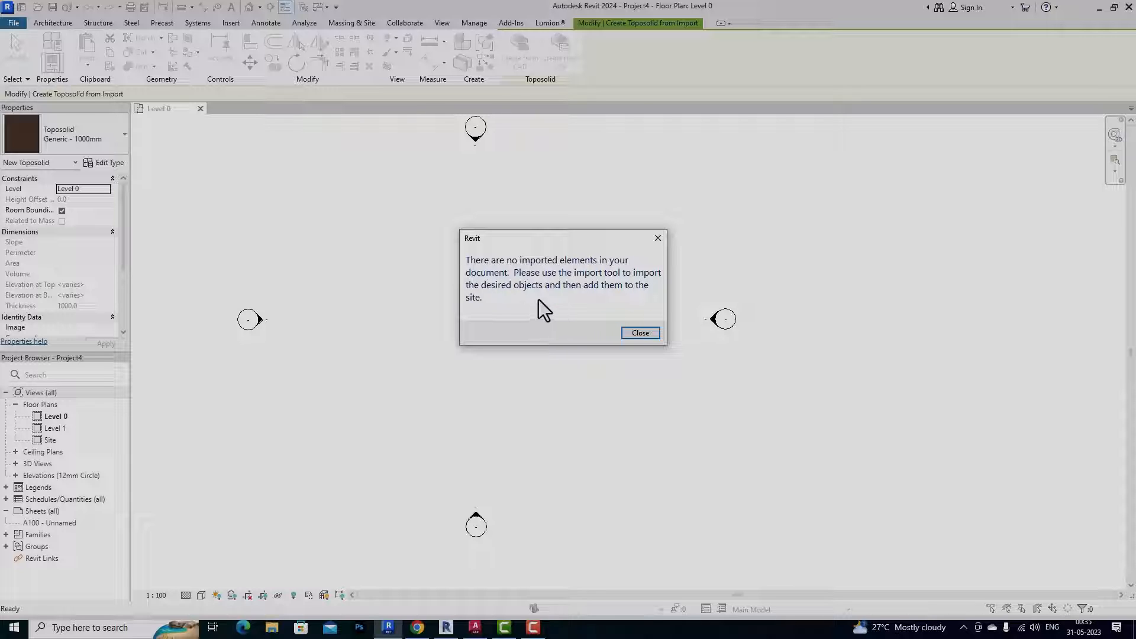
left_click(657, 239)
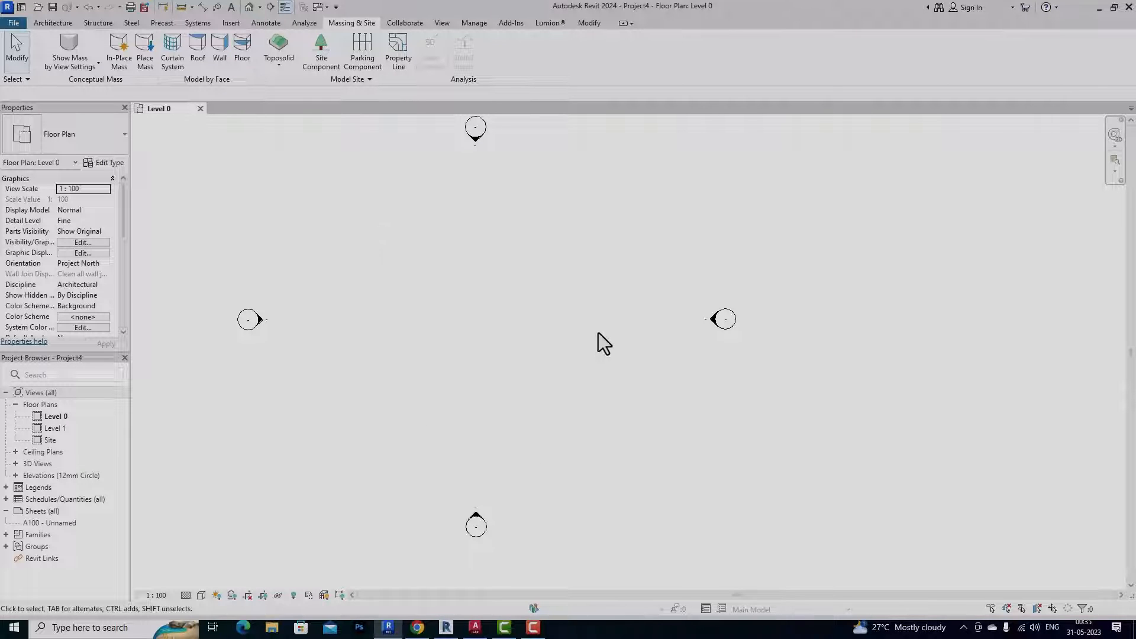
- Import the contour drawing 5.dwg from the contour site folder into the Level 0 floor plan
left_click(231, 23)
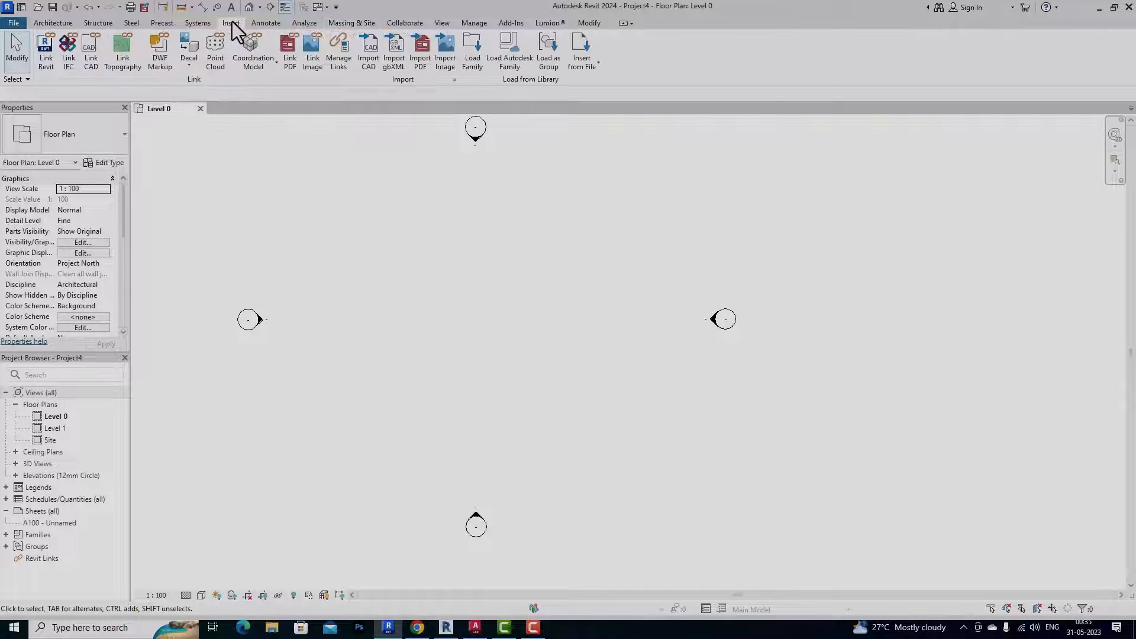
left_click(374, 69)
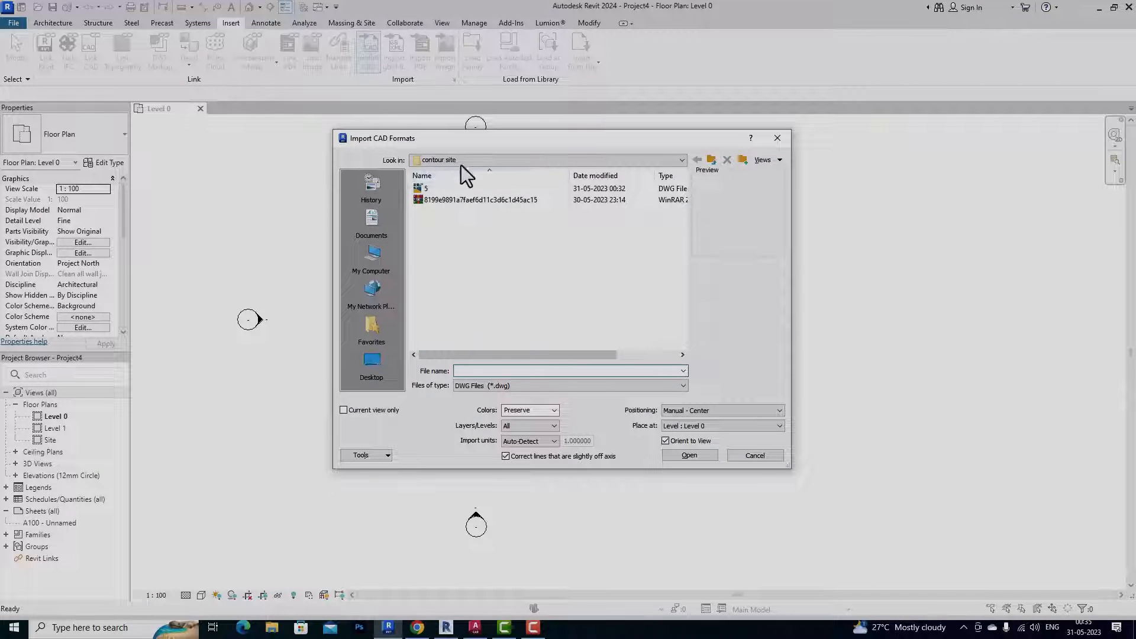
left_click(430, 188)
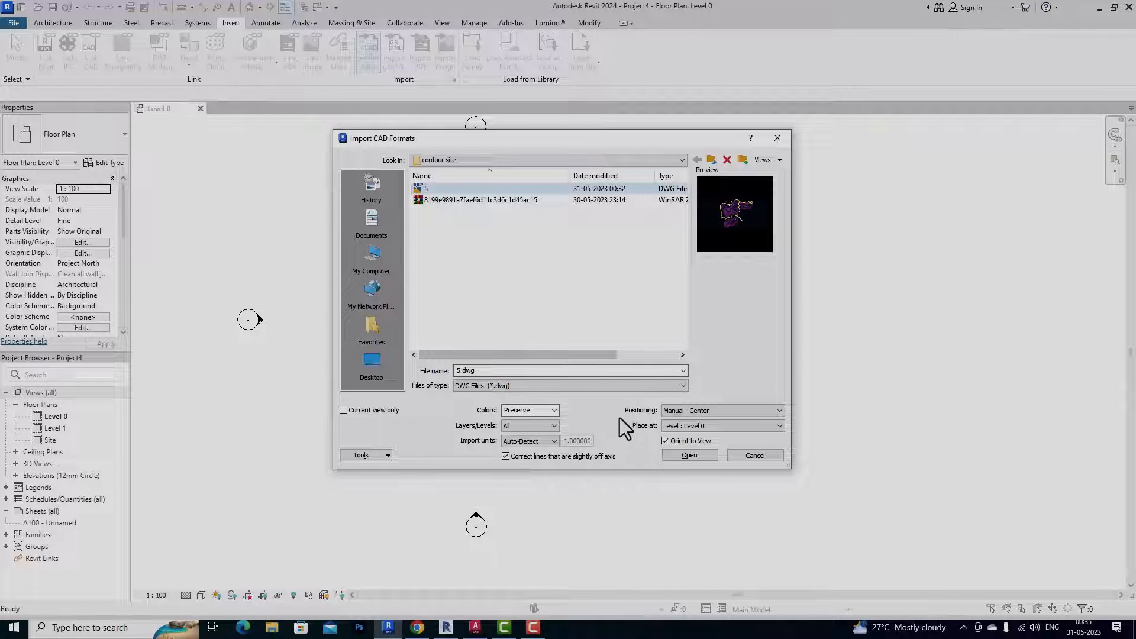
left_click(690, 457)
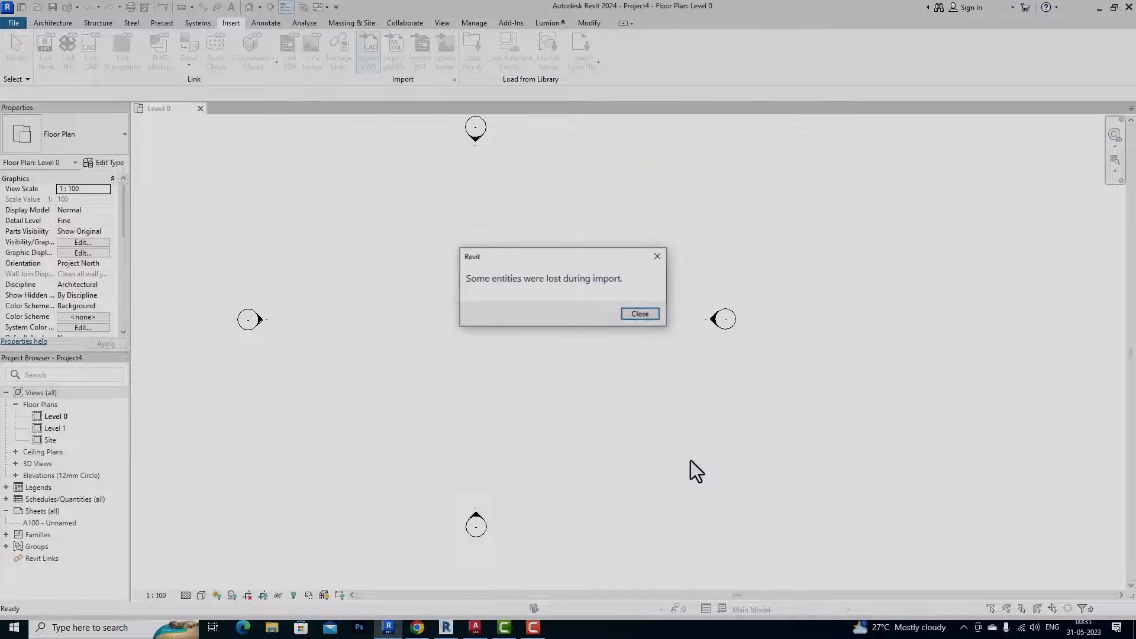
left_click(640, 317)
scroll(573, 322, "down", 5)
left_click(580, 362)
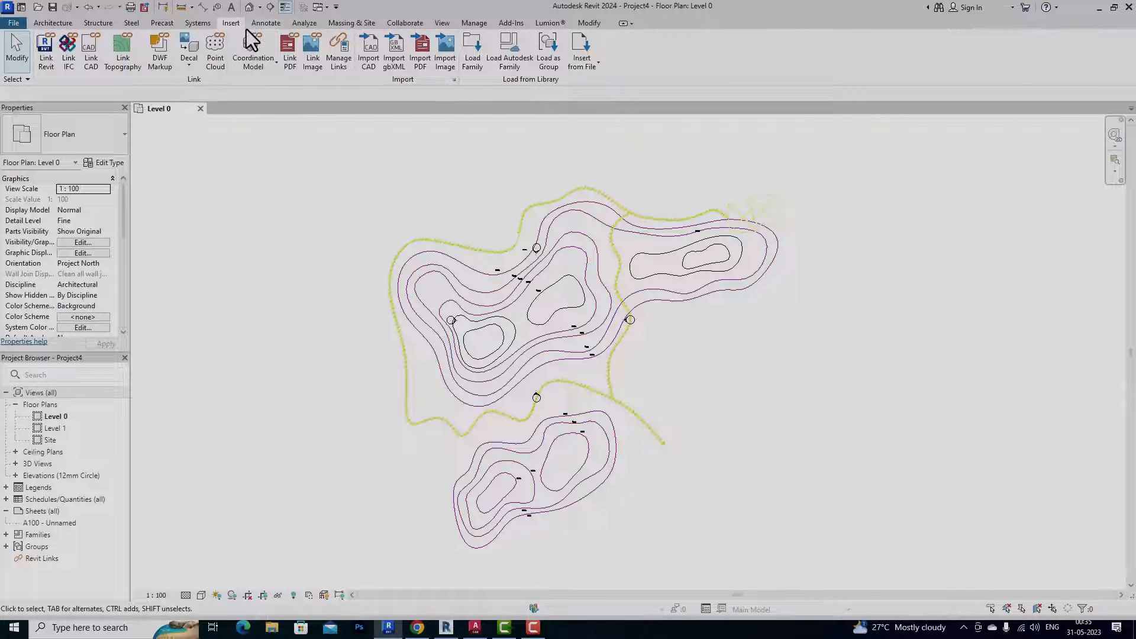
- Create a toposolid from the imported CAD contours, using only the points on the "contour line" layer
left_click(342, 22)
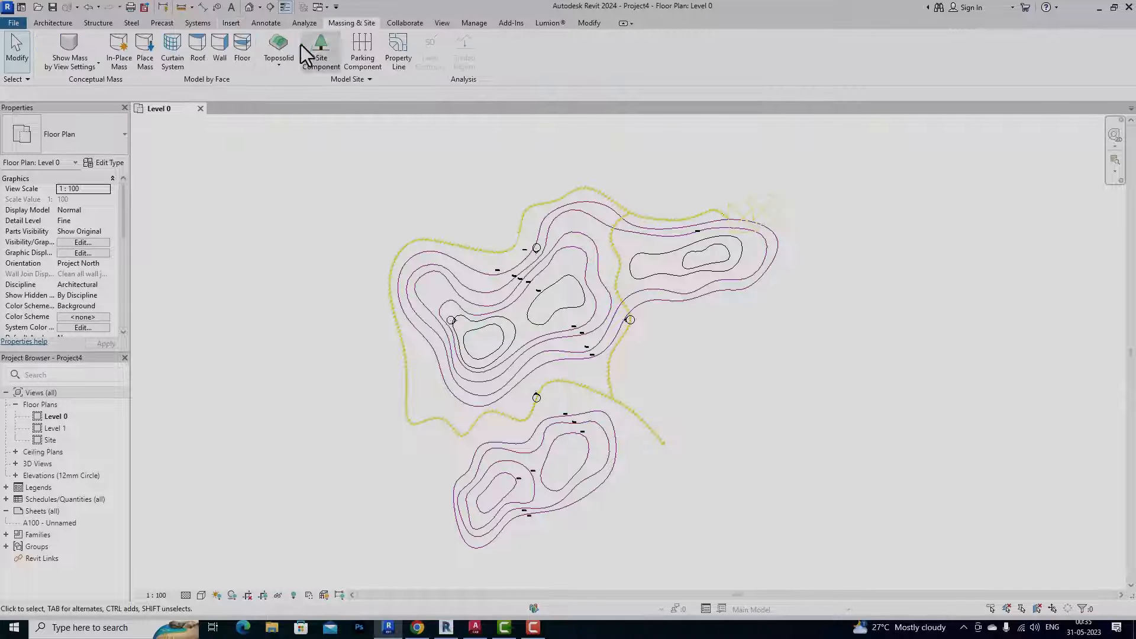
left_click(271, 69)
left_click(288, 118)
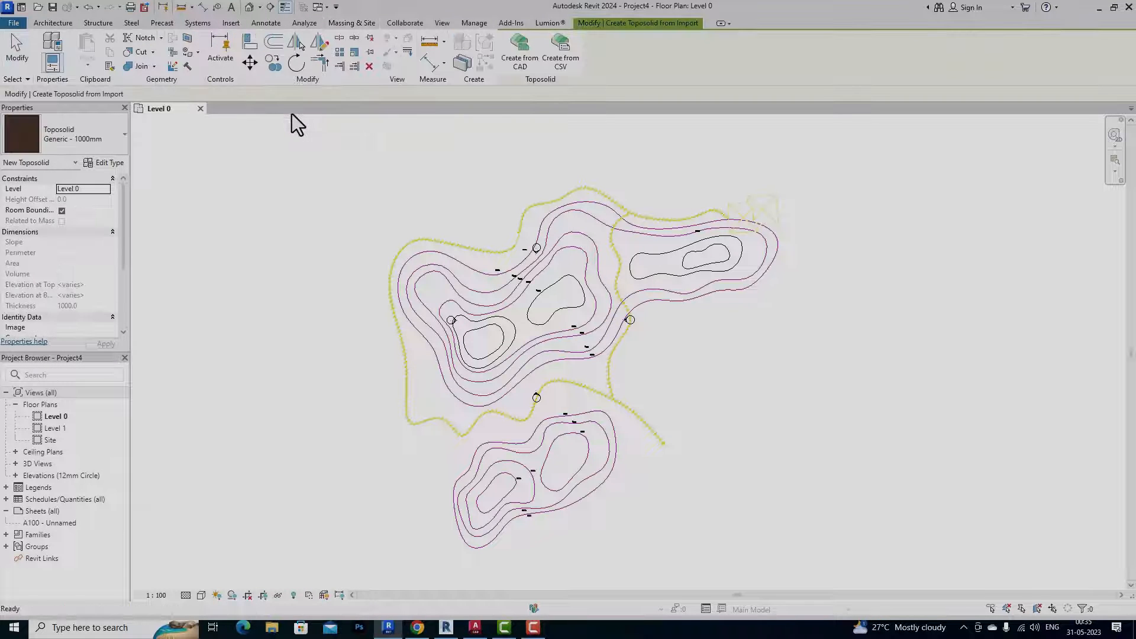
left_click(513, 65)
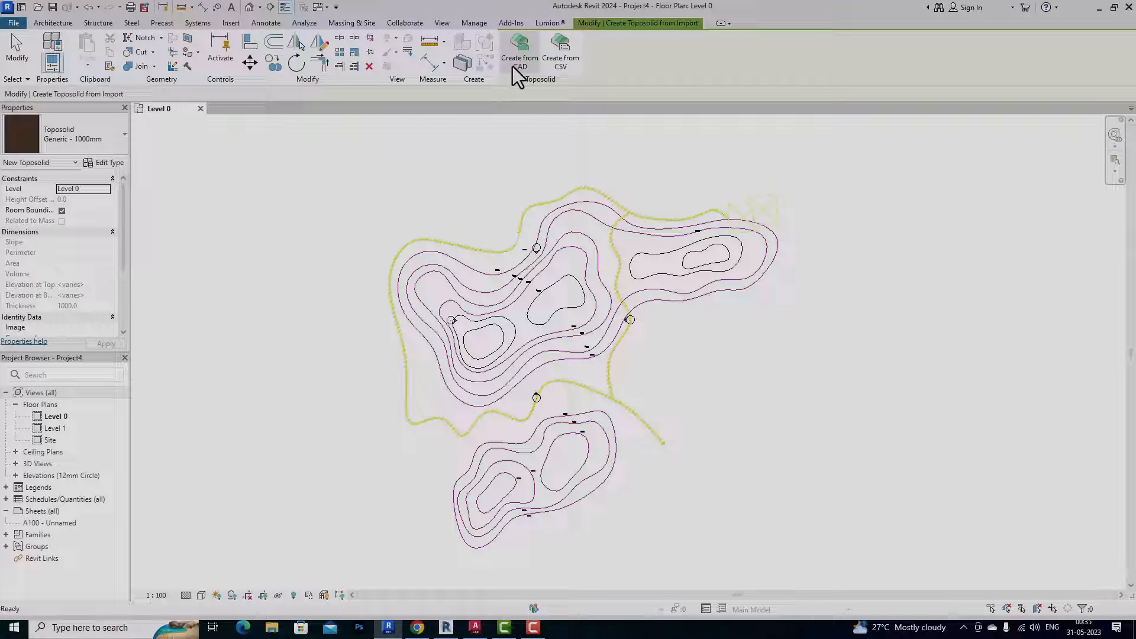
left_click(549, 200)
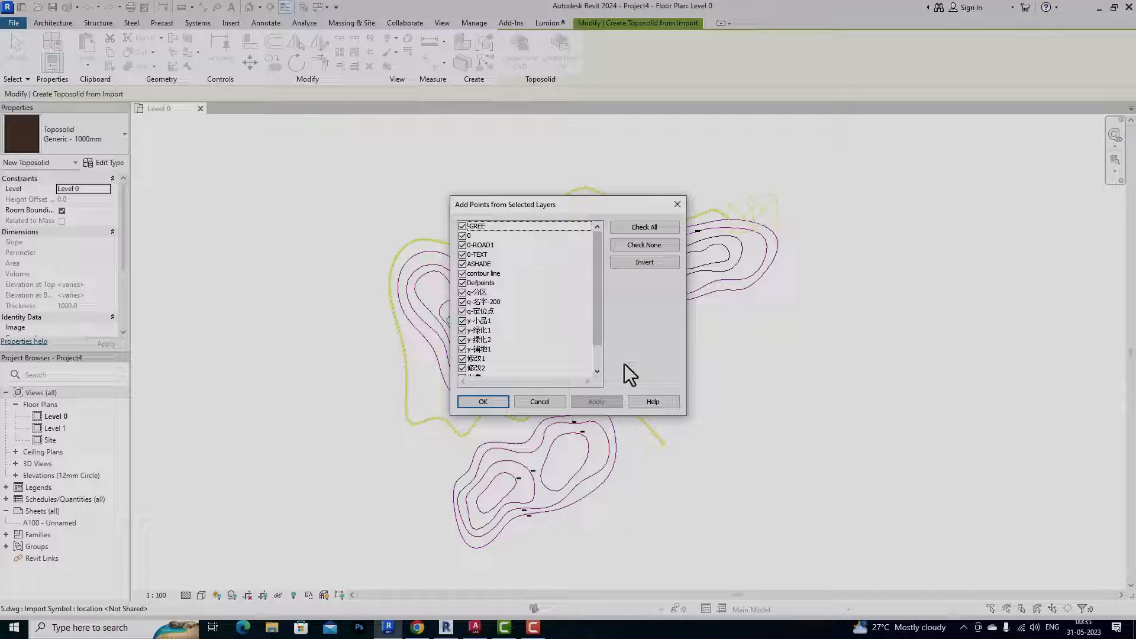
left_click(645, 246)
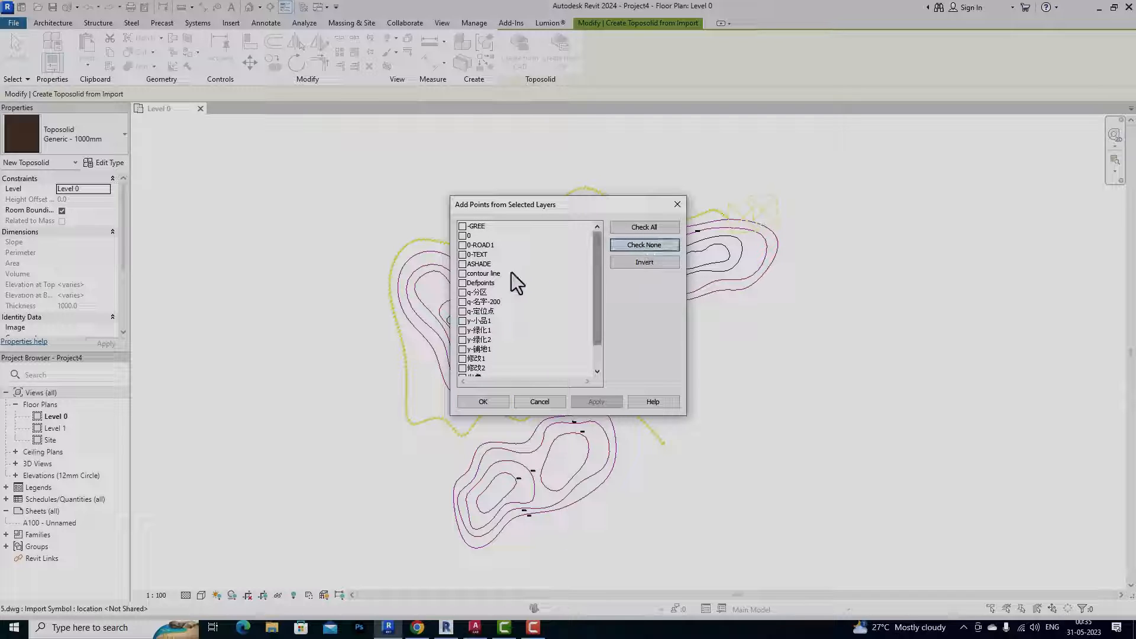
left_click(463, 274)
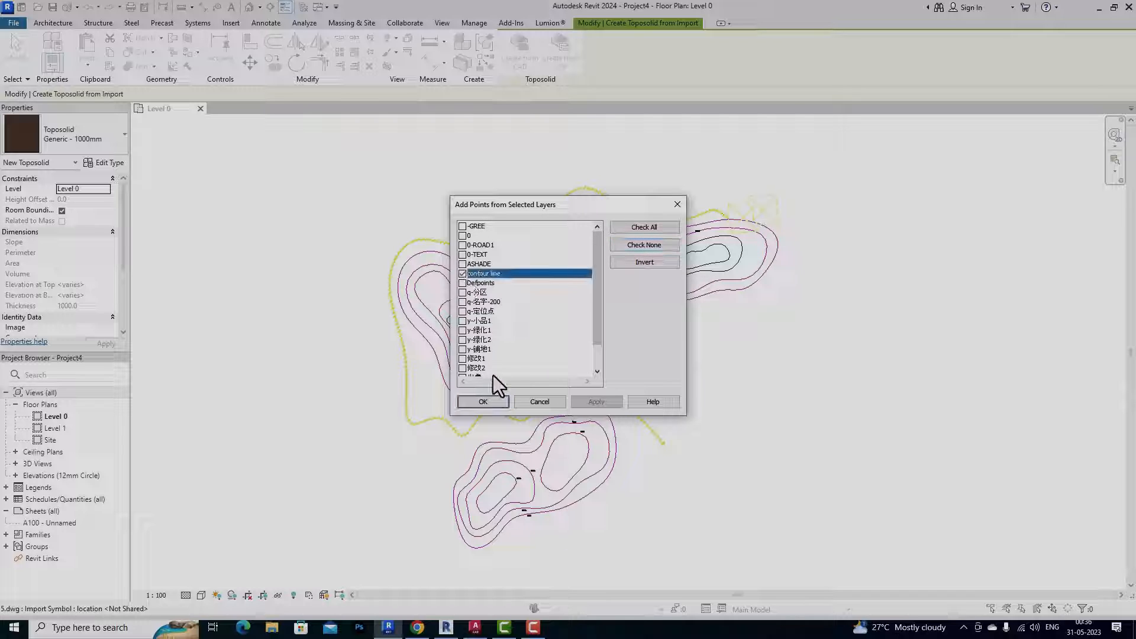
left_click(491, 404)
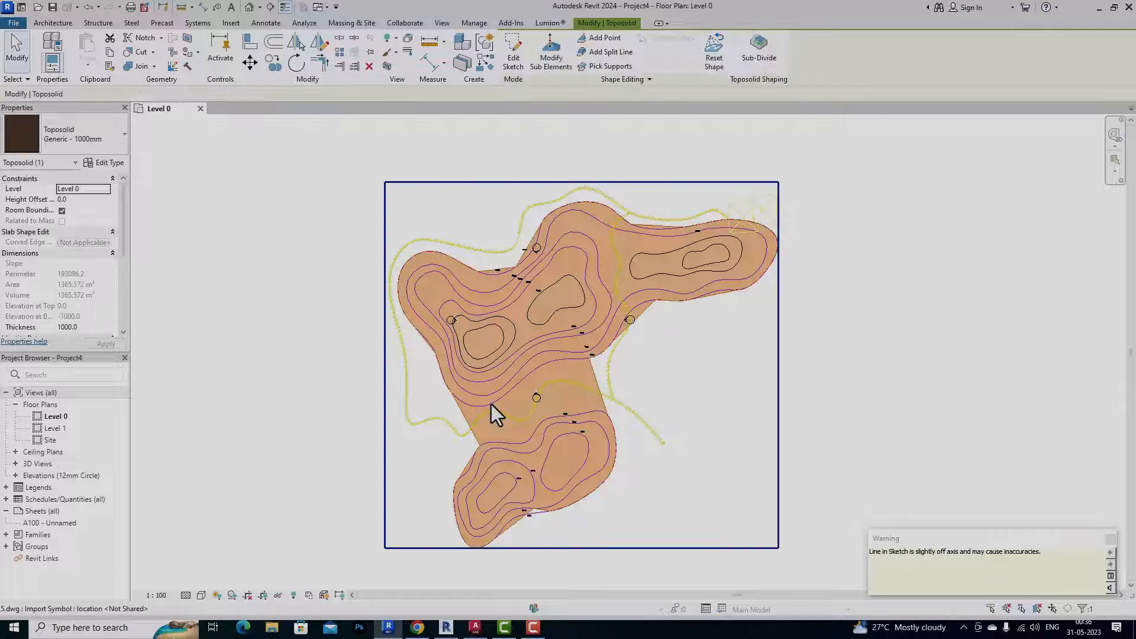
- Open the 3D view and delete both the imported CAD drawing and the toposolid
left_click(250, 7)
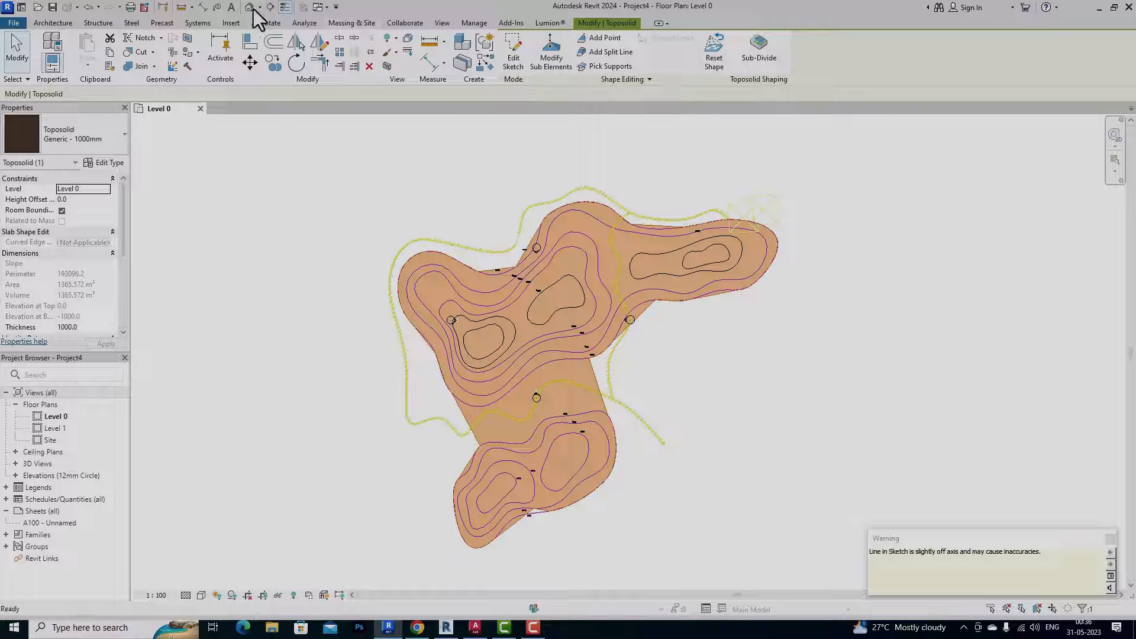
scroll(754, 474, "up", 3)
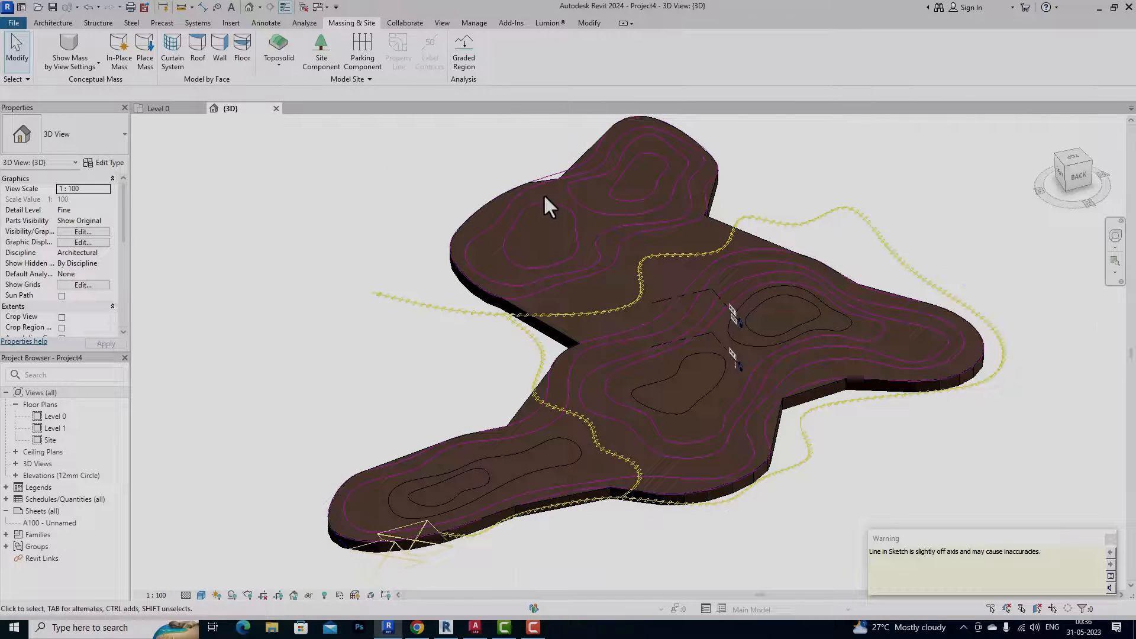
left_click(501, 215)
key("Delete")
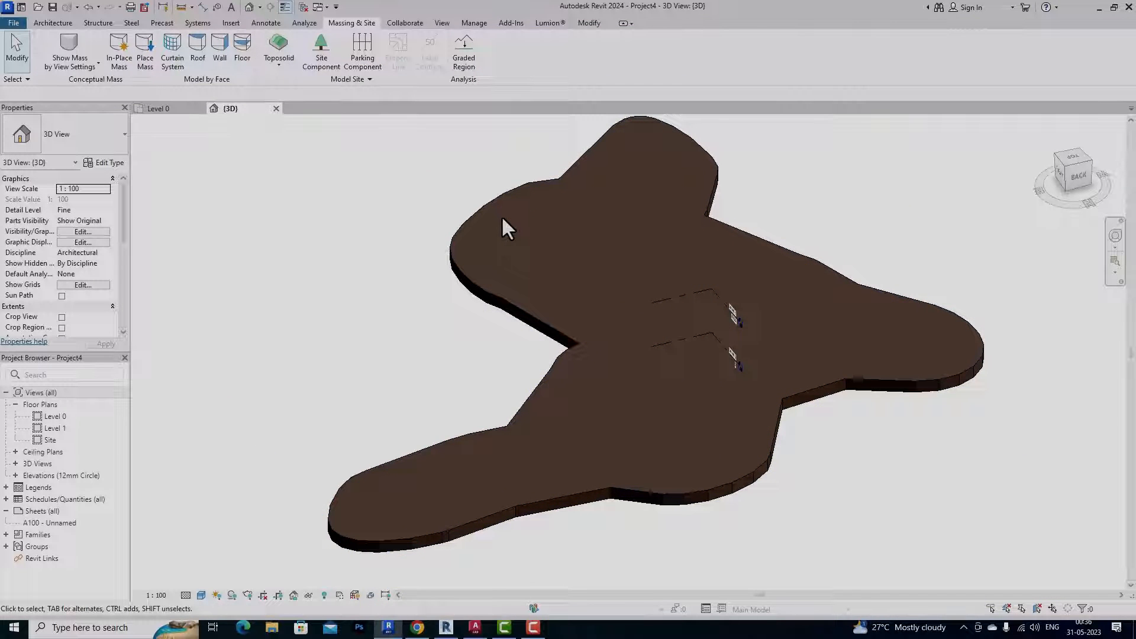
left_click(487, 205)
key("Delete")
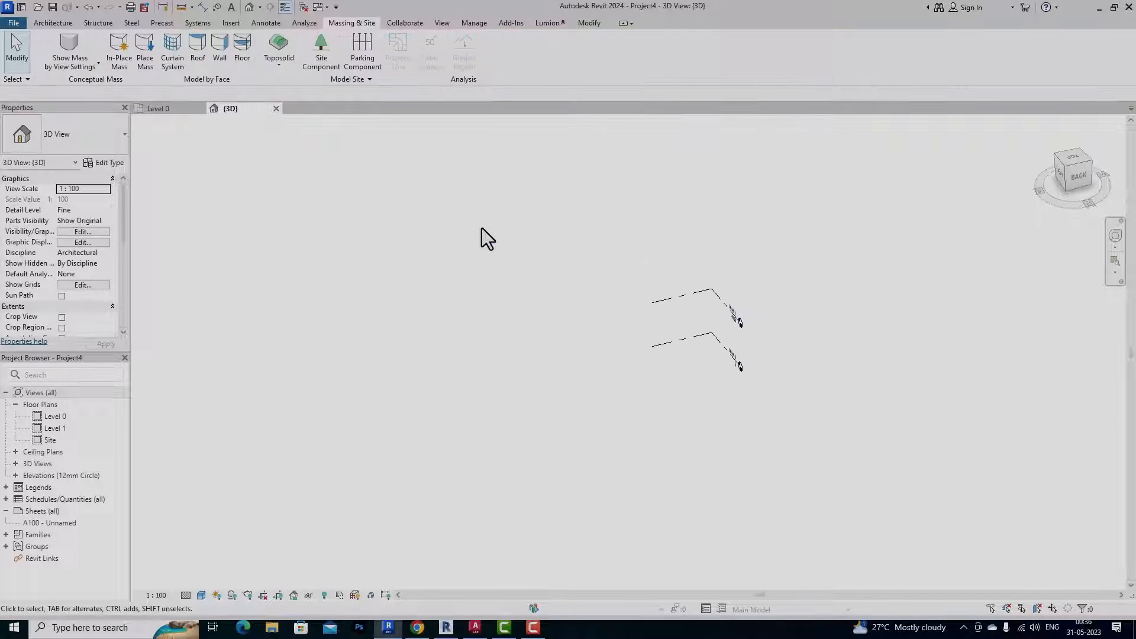
- In the Site floor plan, create a toposolid from the CSV file 00_Spot_Level in the gis data folder, with meters as the file unit
double_click(66, 417)
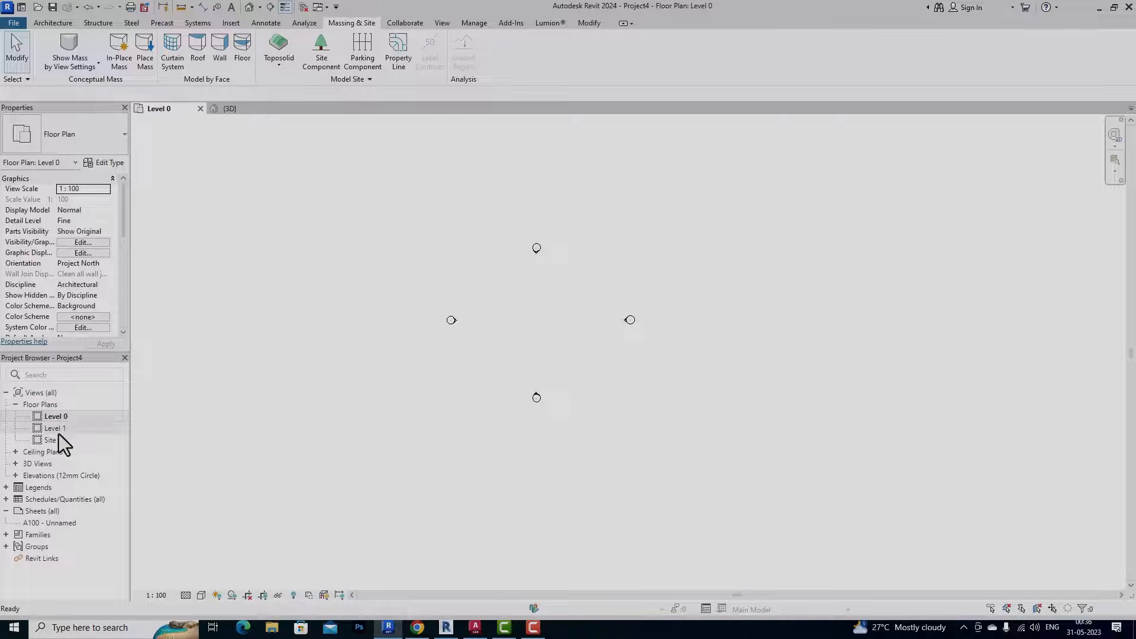
double_click(55, 439)
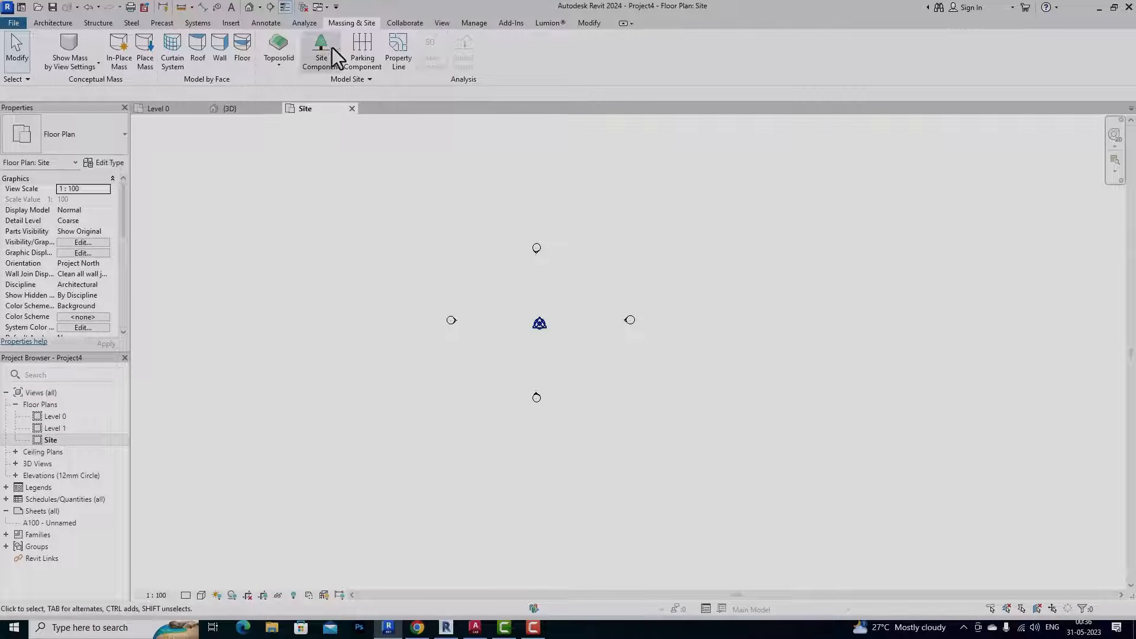
left_click(286, 65)
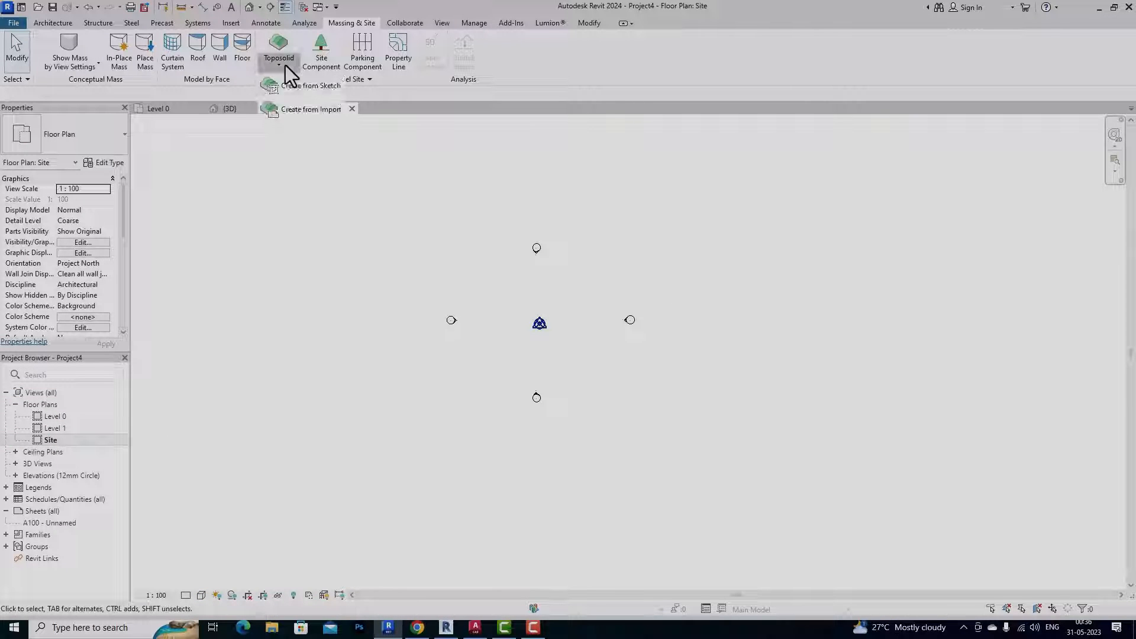
left_click(298, 109)
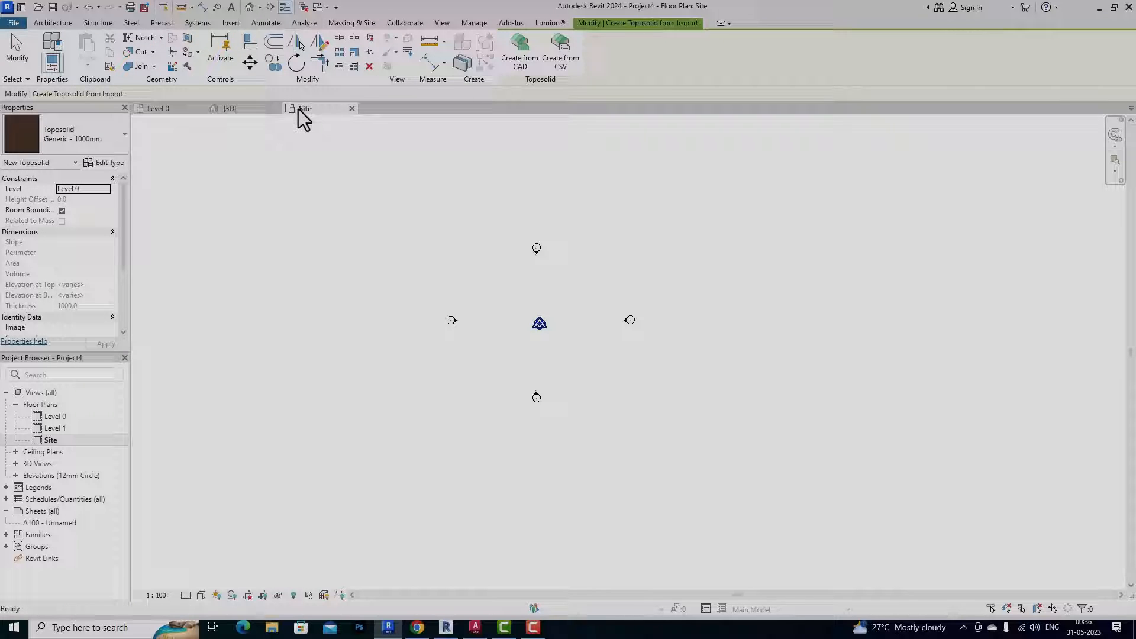
left_click(567, 66)
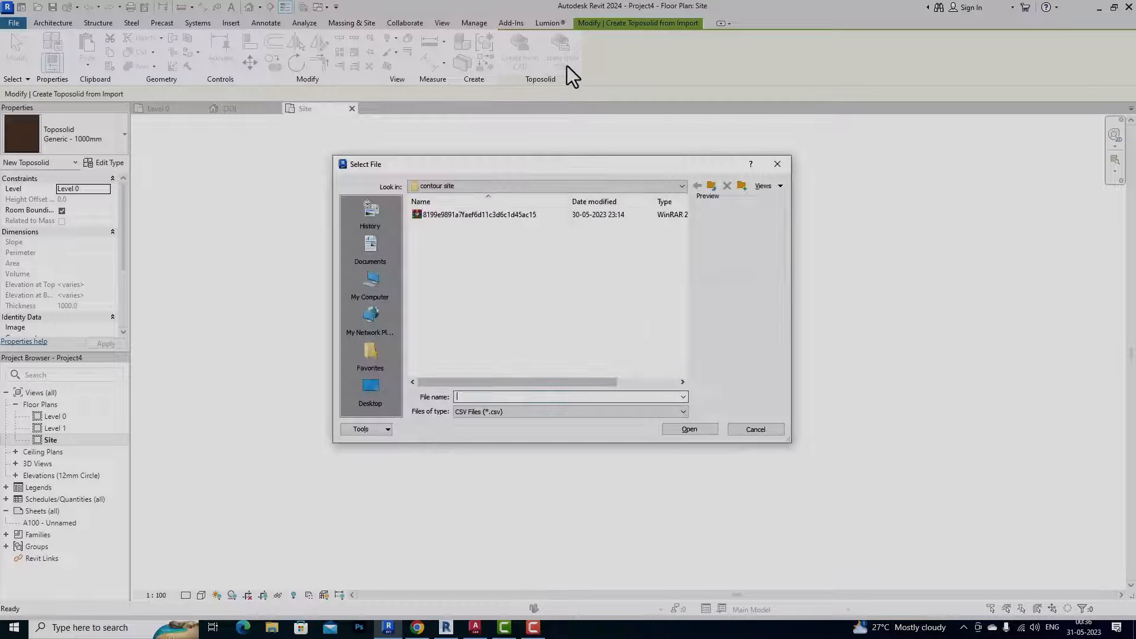
left_click(498, 183)
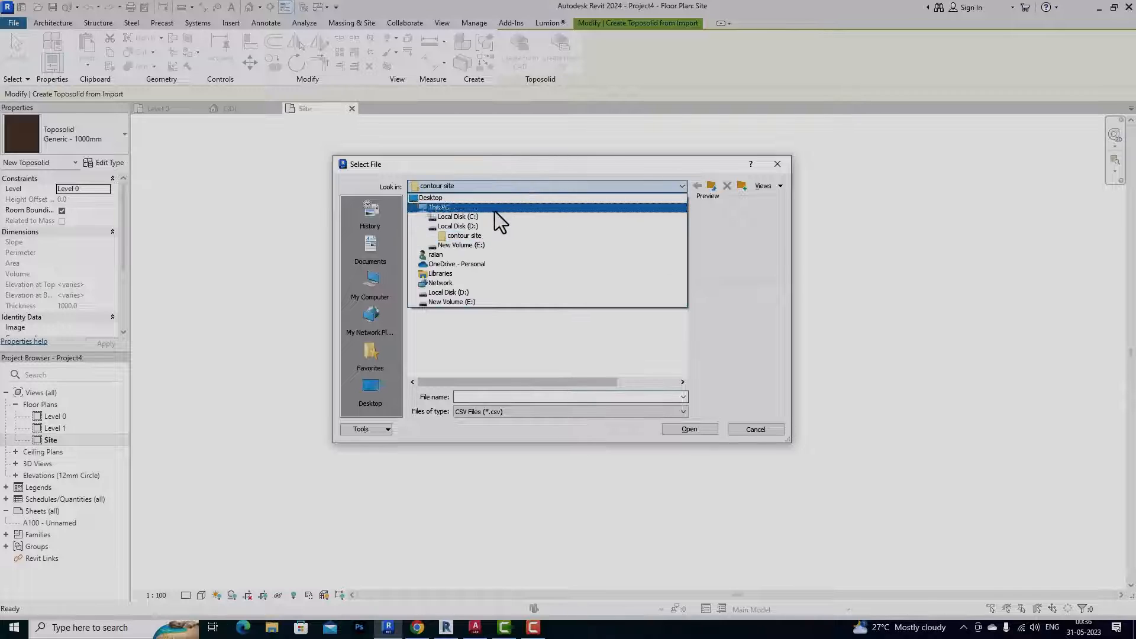
left_click(473, 226)
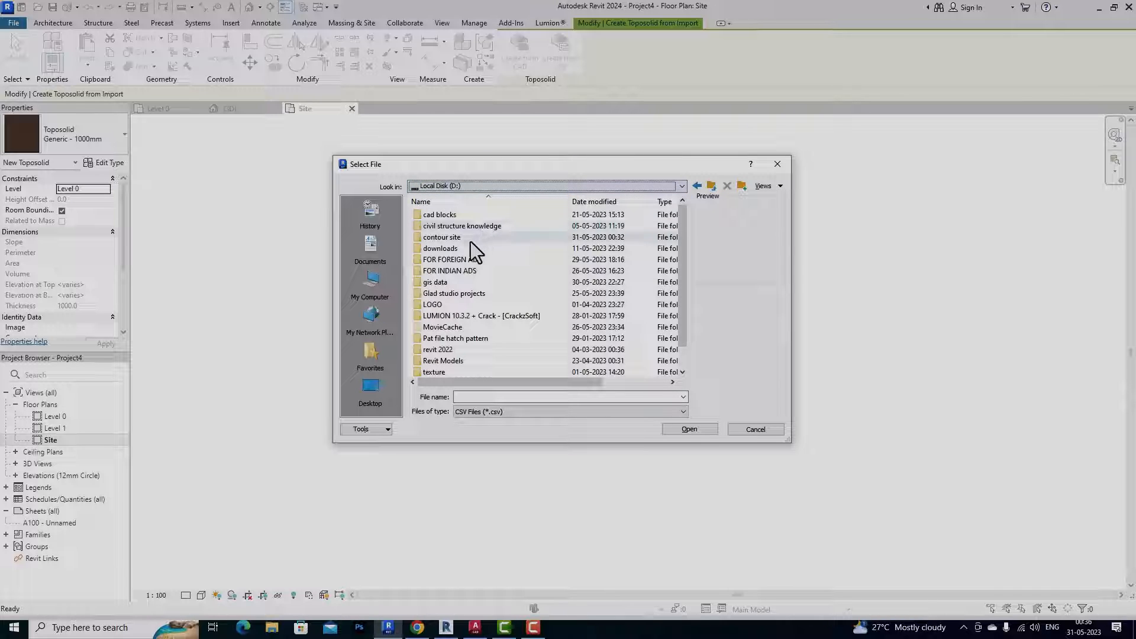
double_click(448, 284)
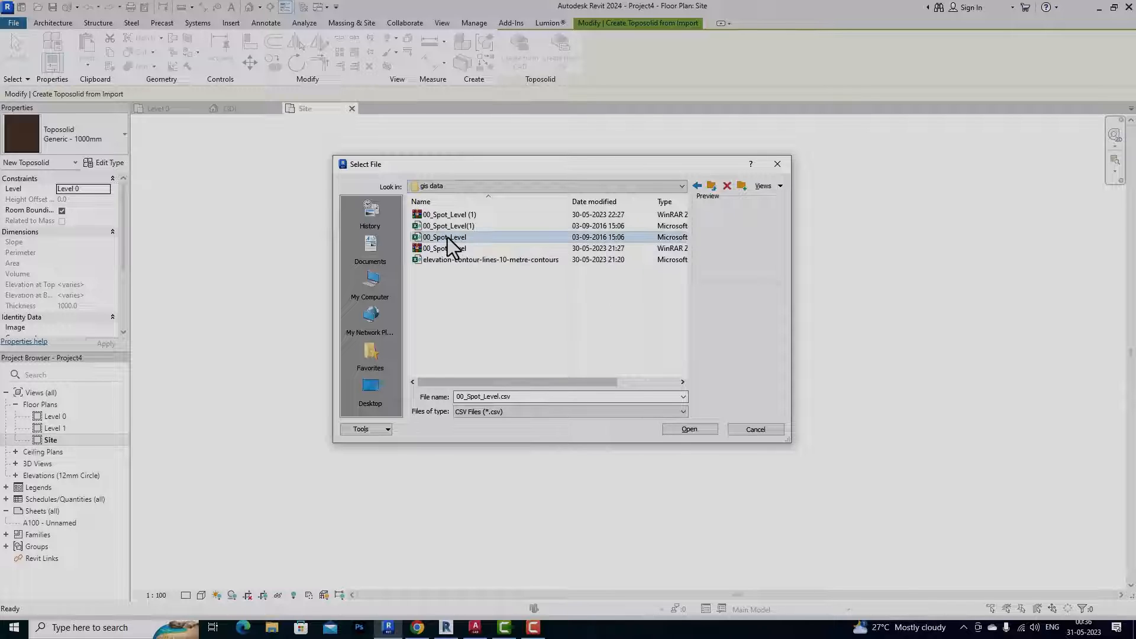
double_click(447, 236)
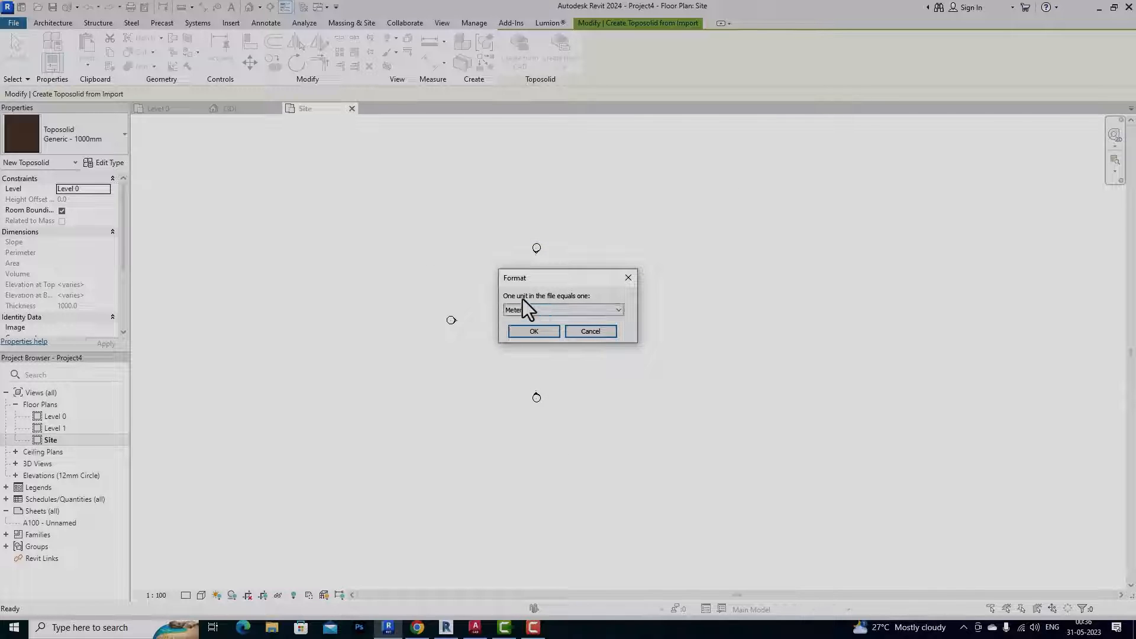
left_click(524, 329)
scroll(449, 320, "down", 5)
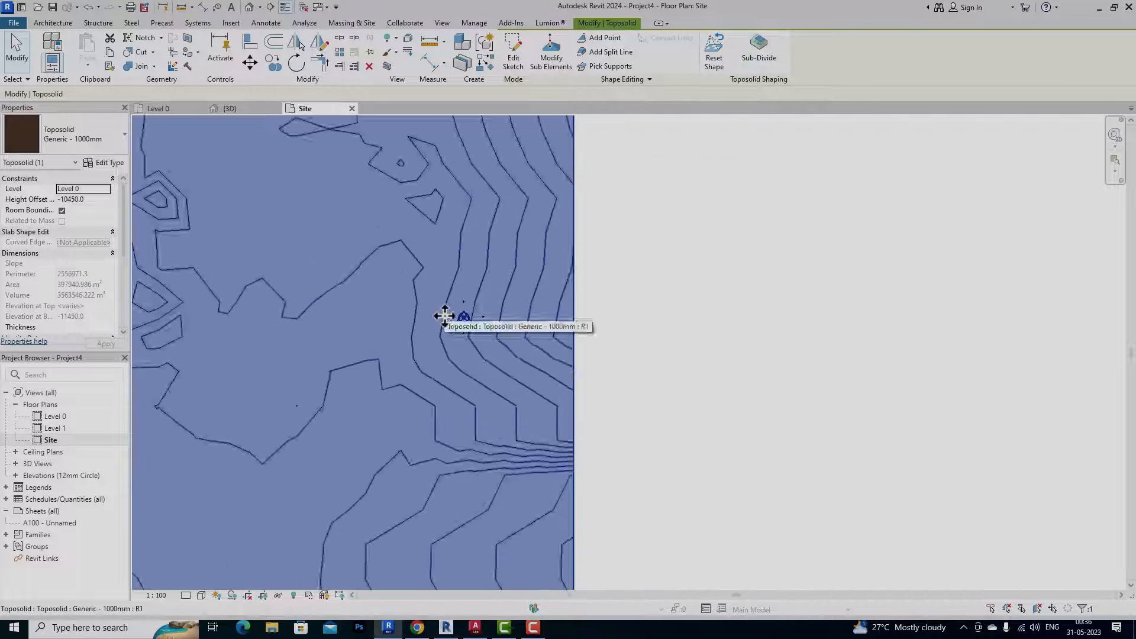
left_click(657, 376)
scroll(475, 316, "down", 2)
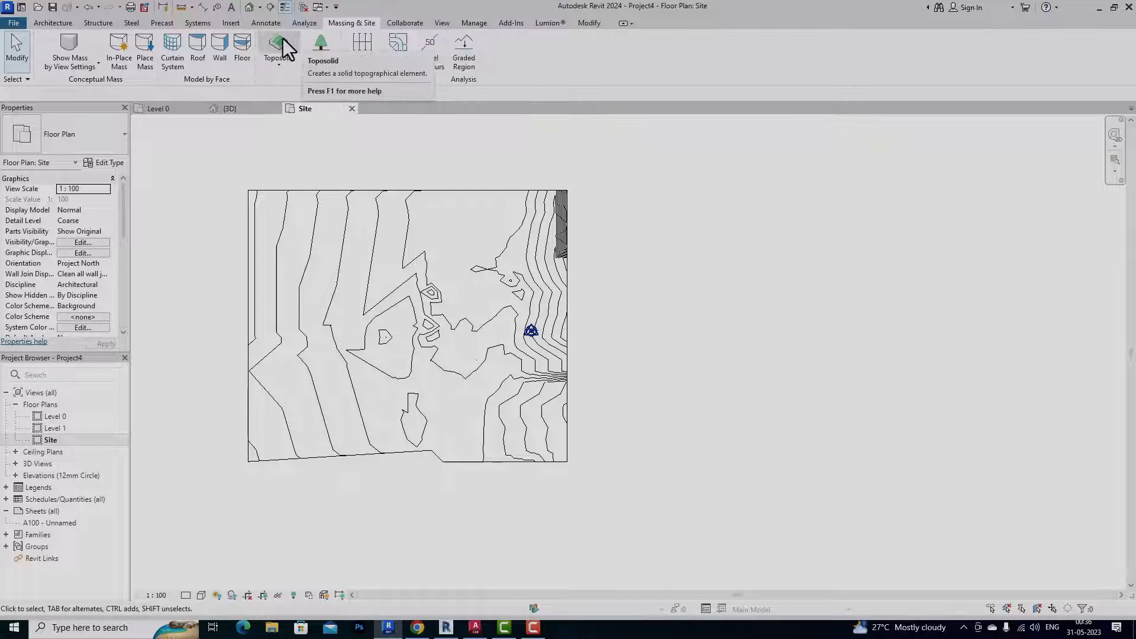
- Open the 3D view and inspect the whole toposolid made from the CSV points
left_click(249, 7)
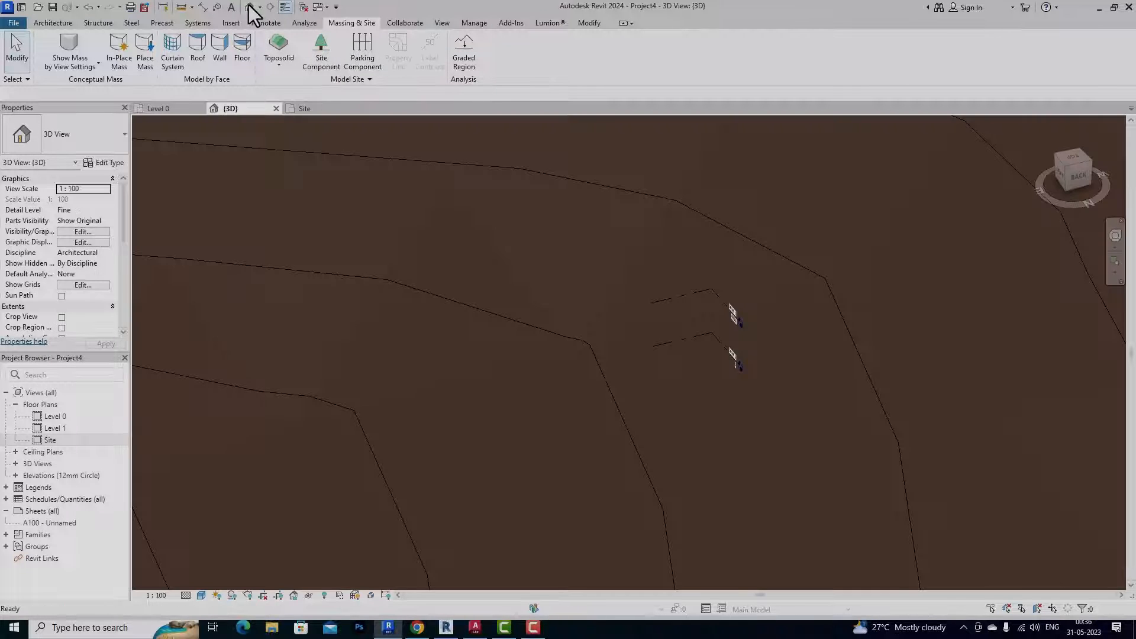
scroll(603, 240, "down", 4)
scroll(440, 302, "down", 6)
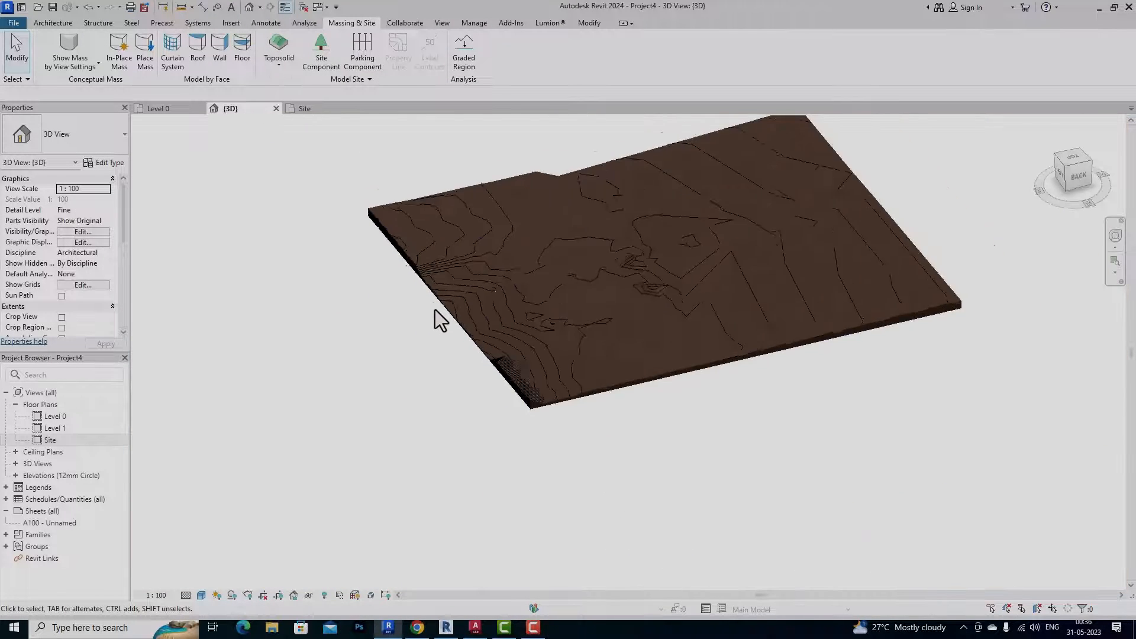
scroll(804, 232, "up", 1)
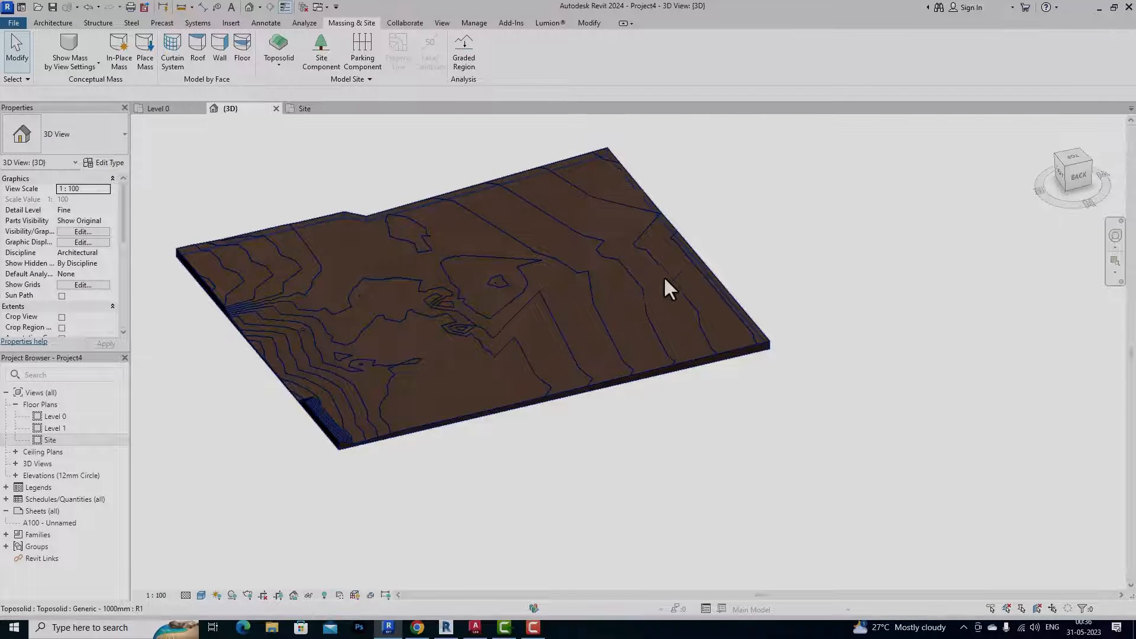
- Change the CSV toposolid's type to Grassland - 1200mm
left_click(410, 428)
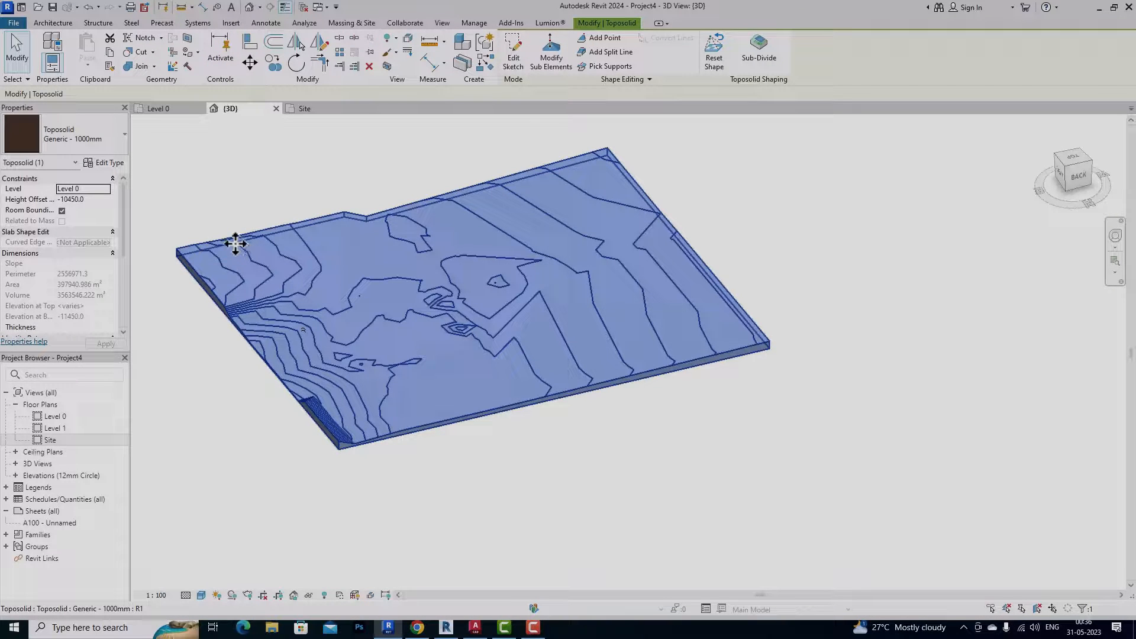
left_click(669, 542)
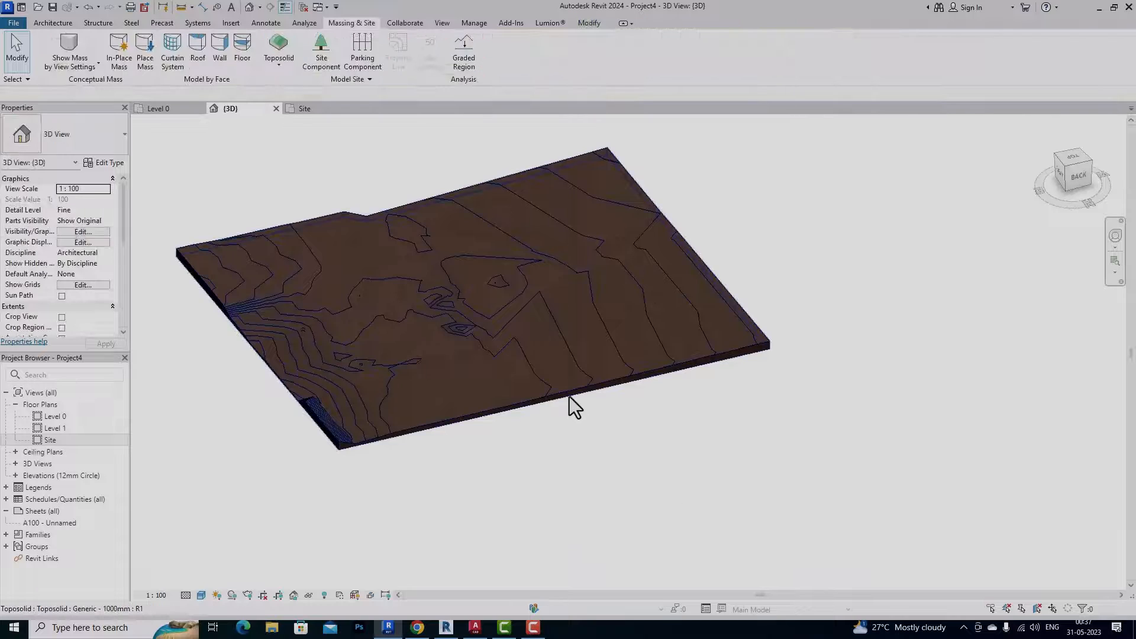
left_click(570, 396)
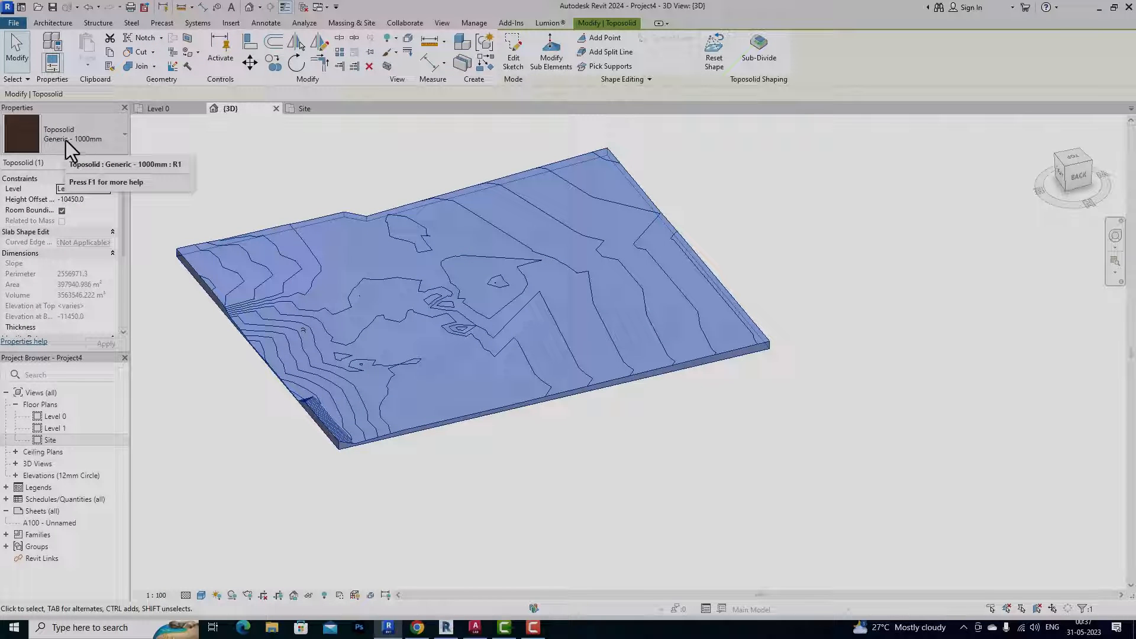
left_click(104, 142)
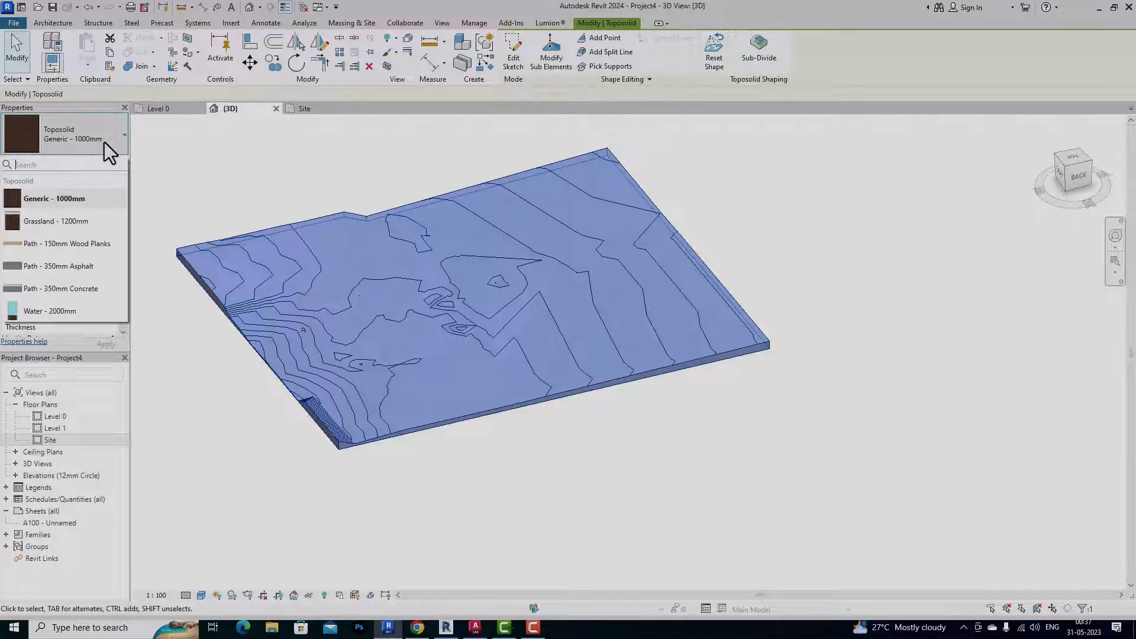
left_click(46, 224)
left_click(264, 393)
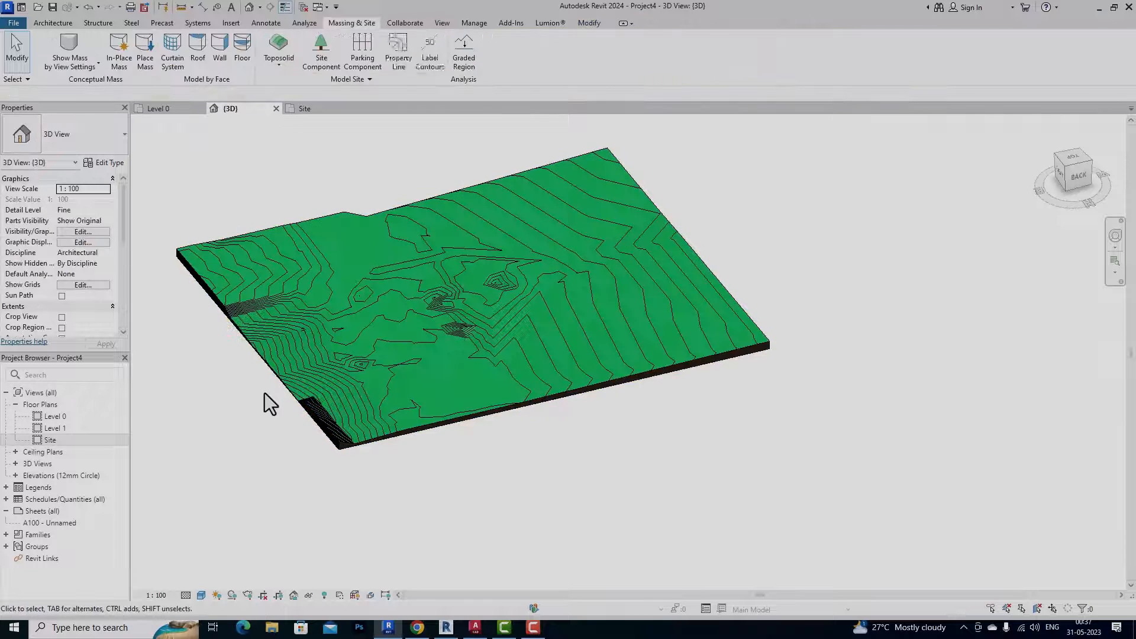
- Change the toposolid's type to Path - 150mm Wood Planks
left_click(318, 410)
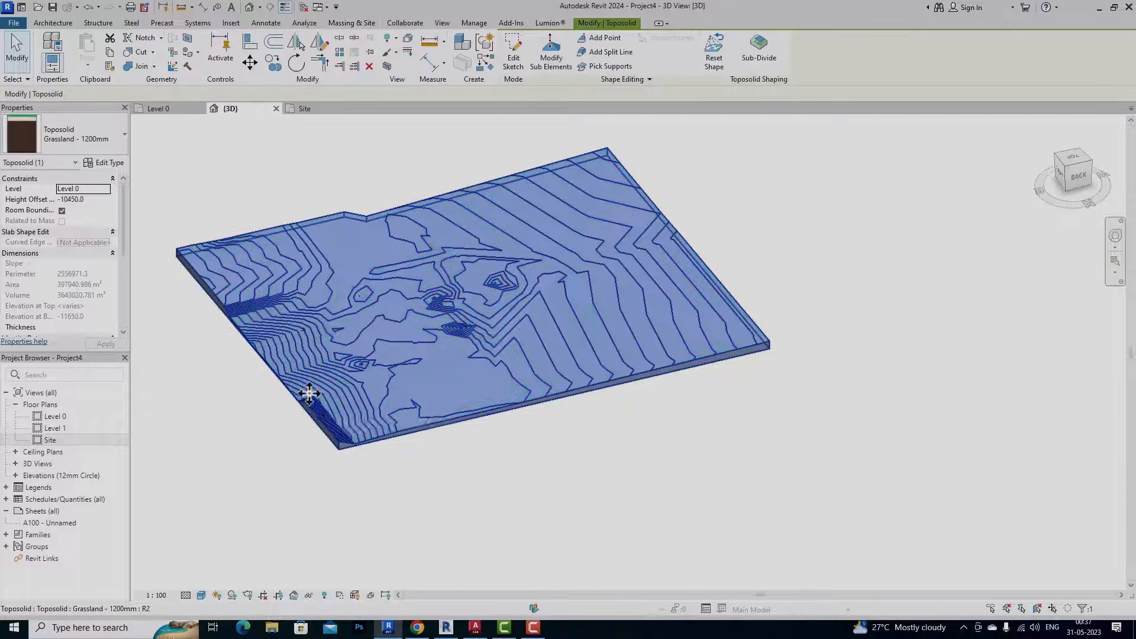
left_click(80, 148)
left_click(63, 239)
left_click(192, 383)
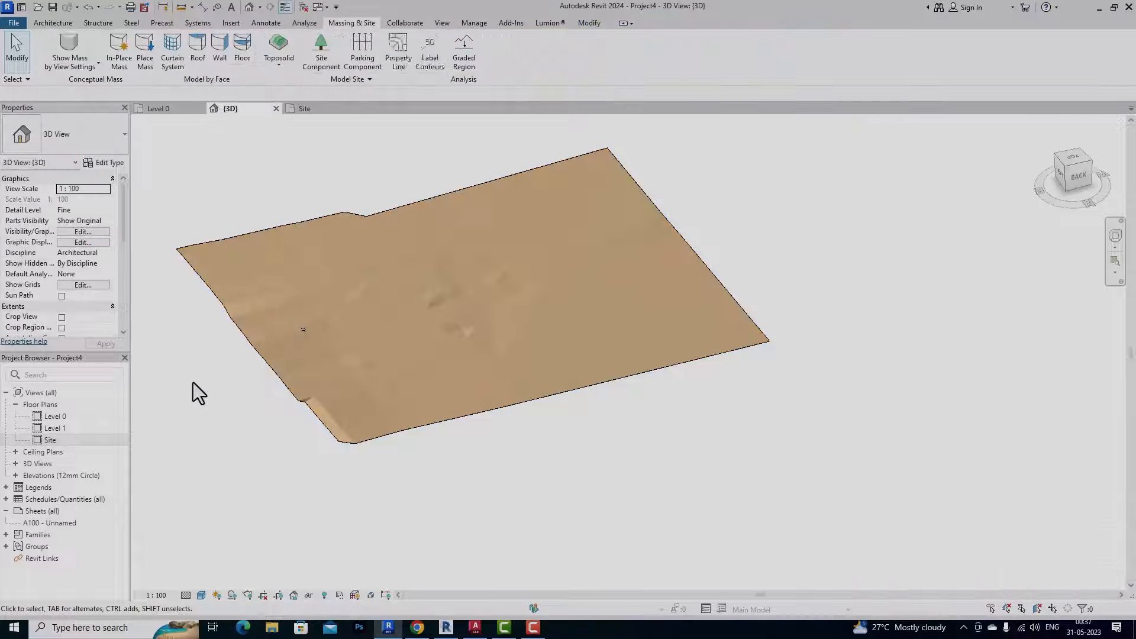
- Change the toposolid's type to Water - 2000mm
left_click(268, 321)
left_click(68, 142)
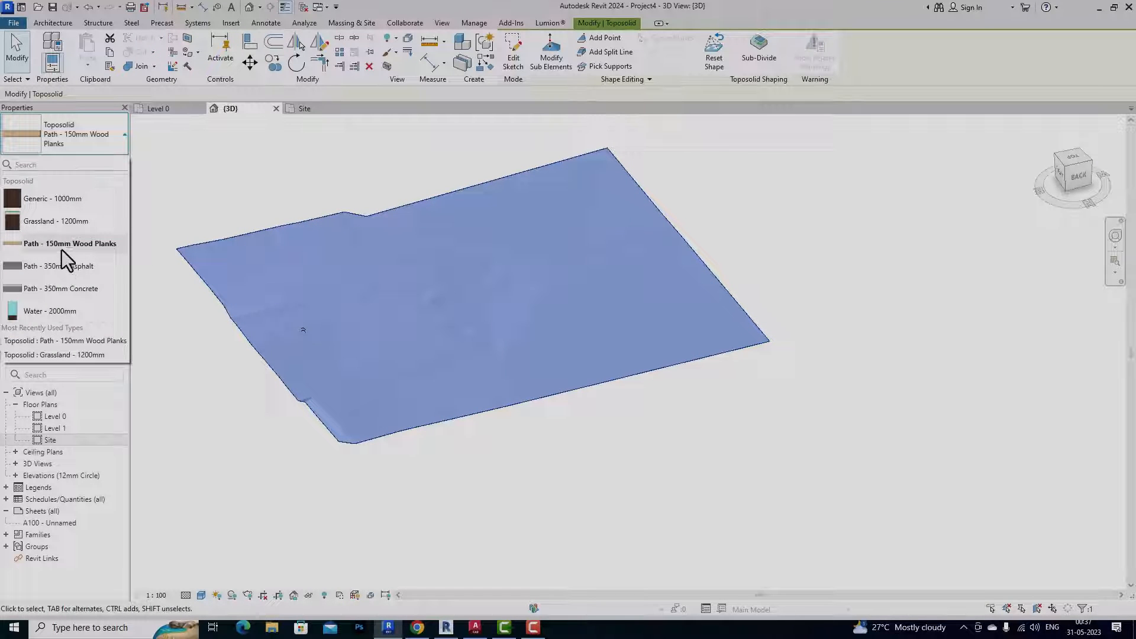
left_click(54, 314)
left_click(198, 380)
- Set the toposolid's type back to Generic - 1000mm
left_click(418, 424)
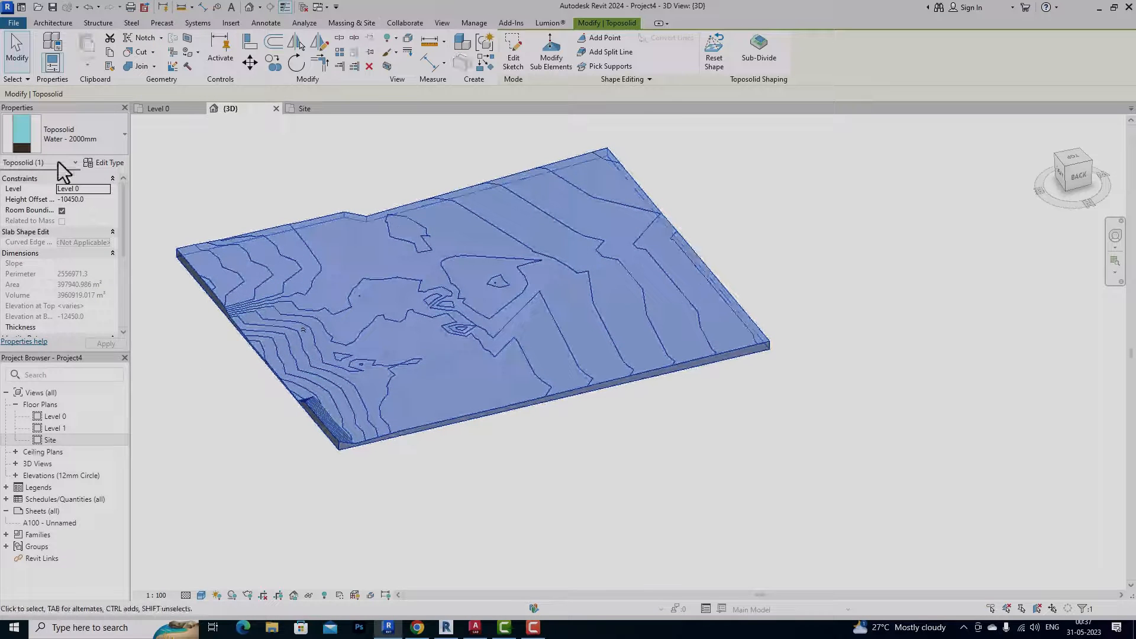
left_click(61, 143)
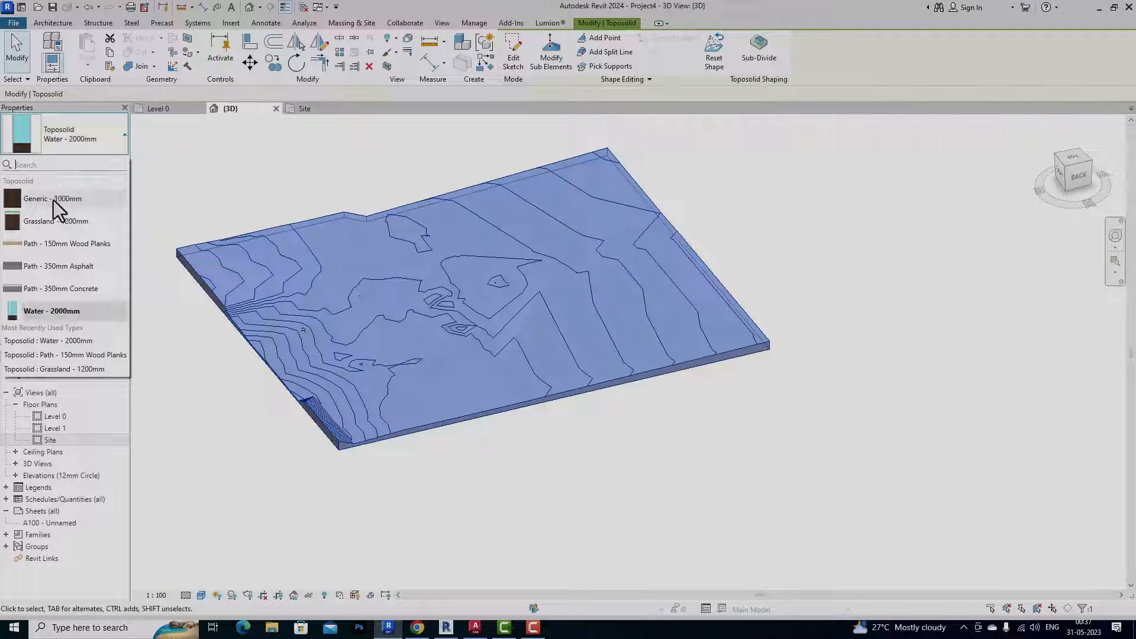
left_click(54, 200)
left_click(207, 397)
- Delete the toposolid made from the CSV points
scroll(520, 407, "down", 2)
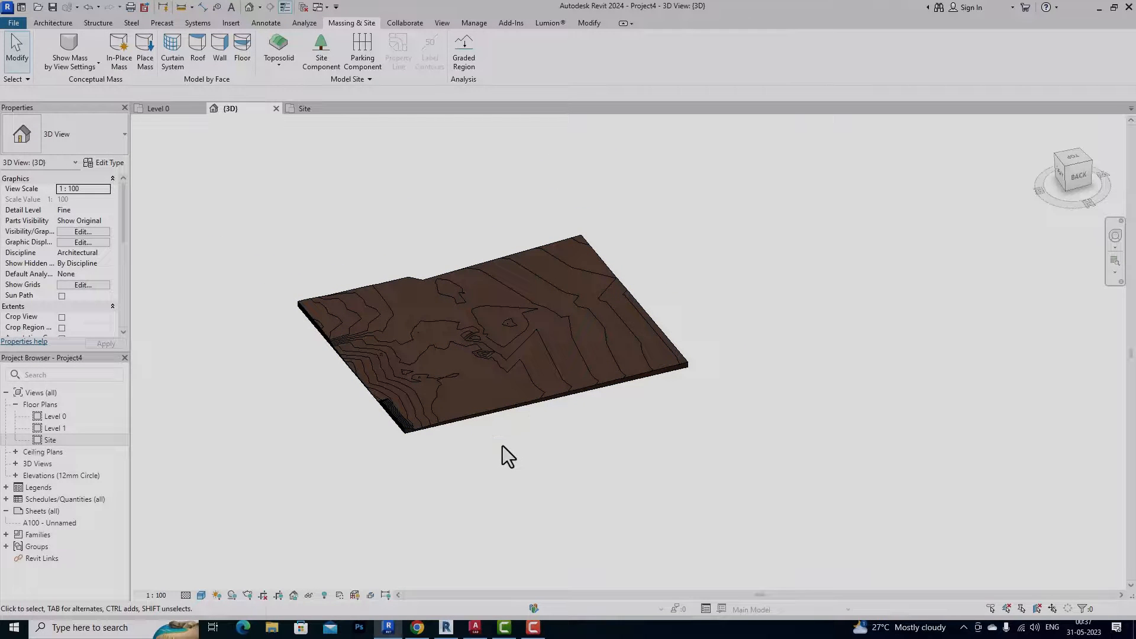
left_click(495, 409)
key("Delete")
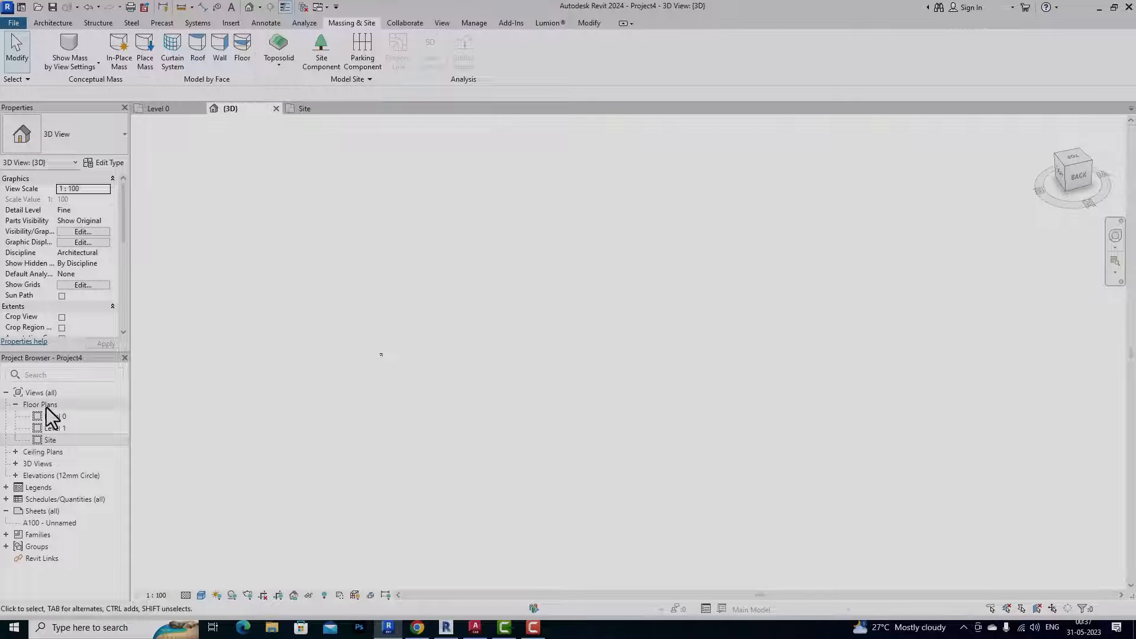
- In the Site floor plan, start a toposolid from sketch and draw a rectangular boundary about 543000 by 303000 mm
left_click(50, 417)
double_click(49, 440)
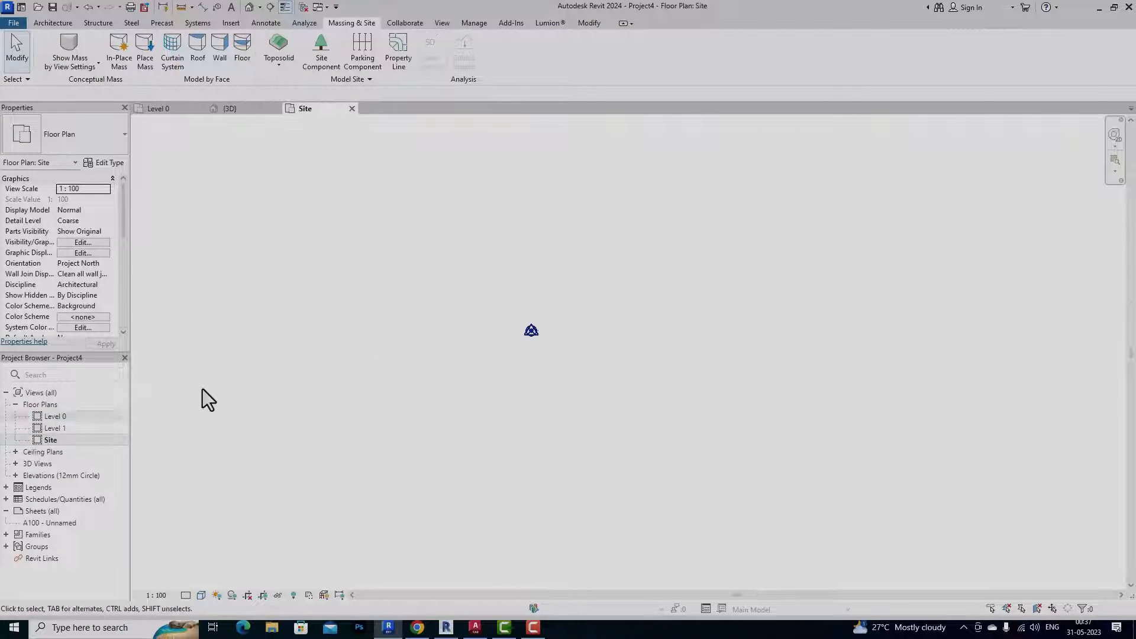
left_click(284, 68)
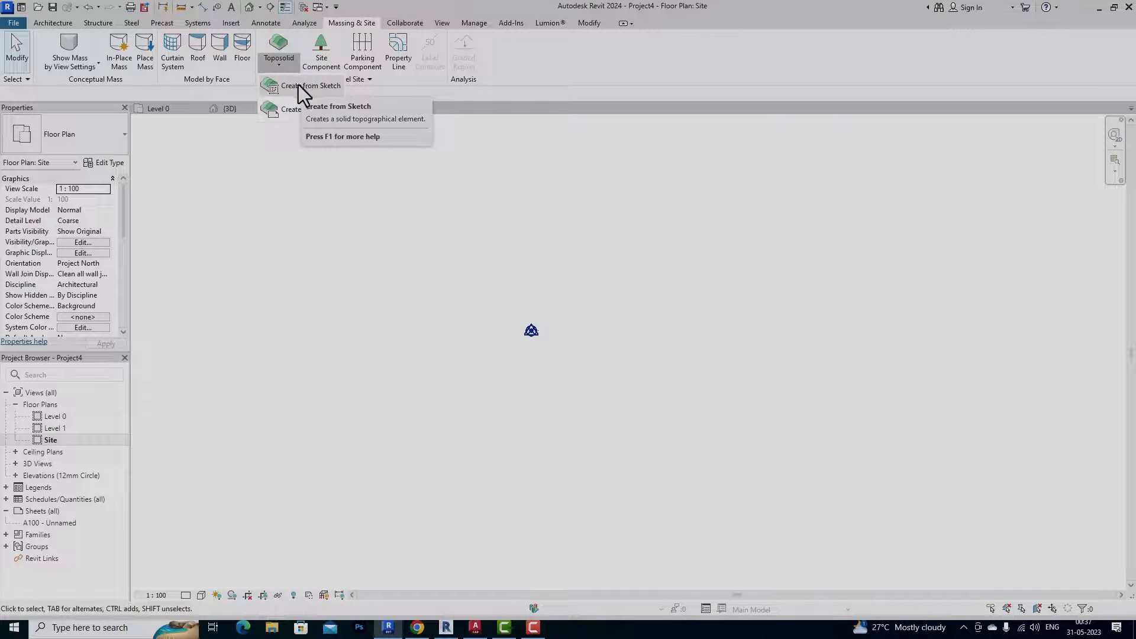
left_click(299, 86)
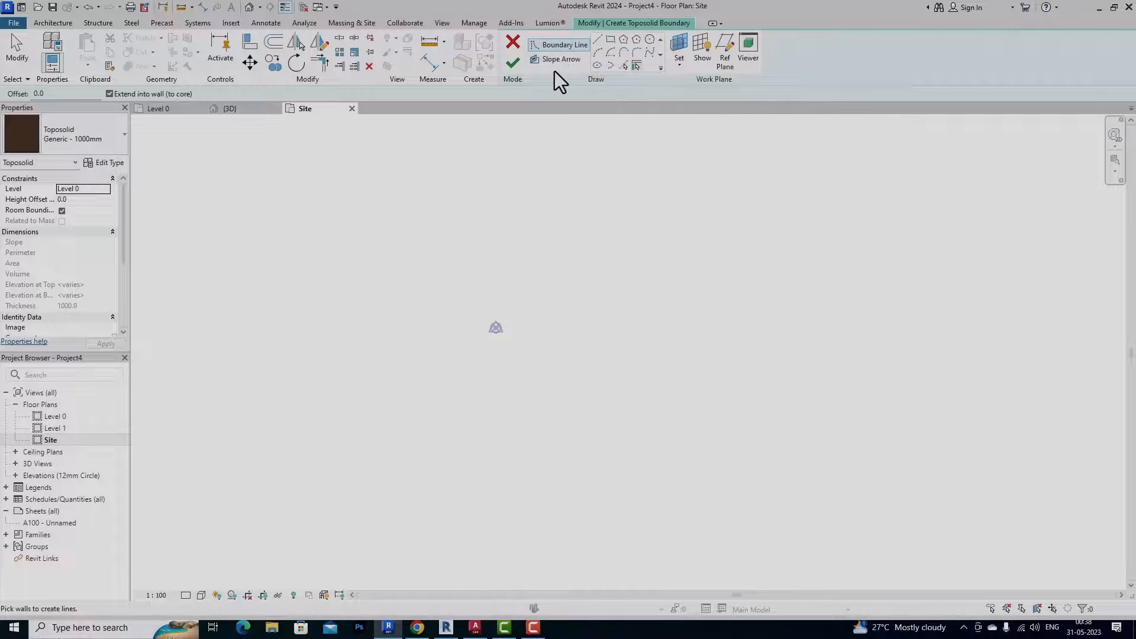
left_click(610, 39)
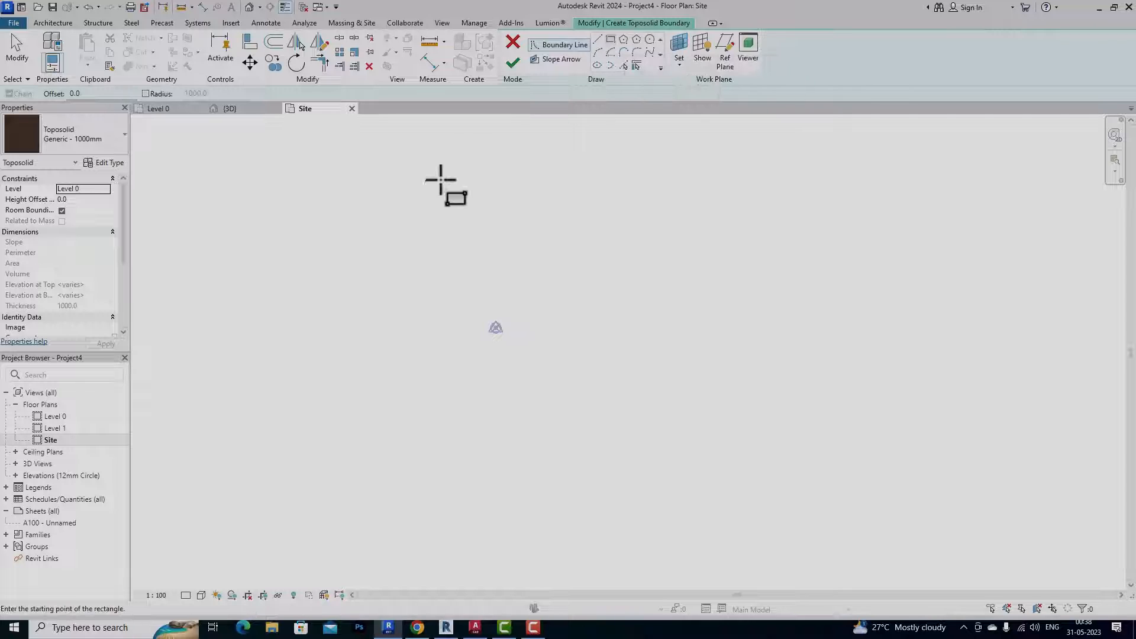
left_click(348, 212)
left_click(513, 305)
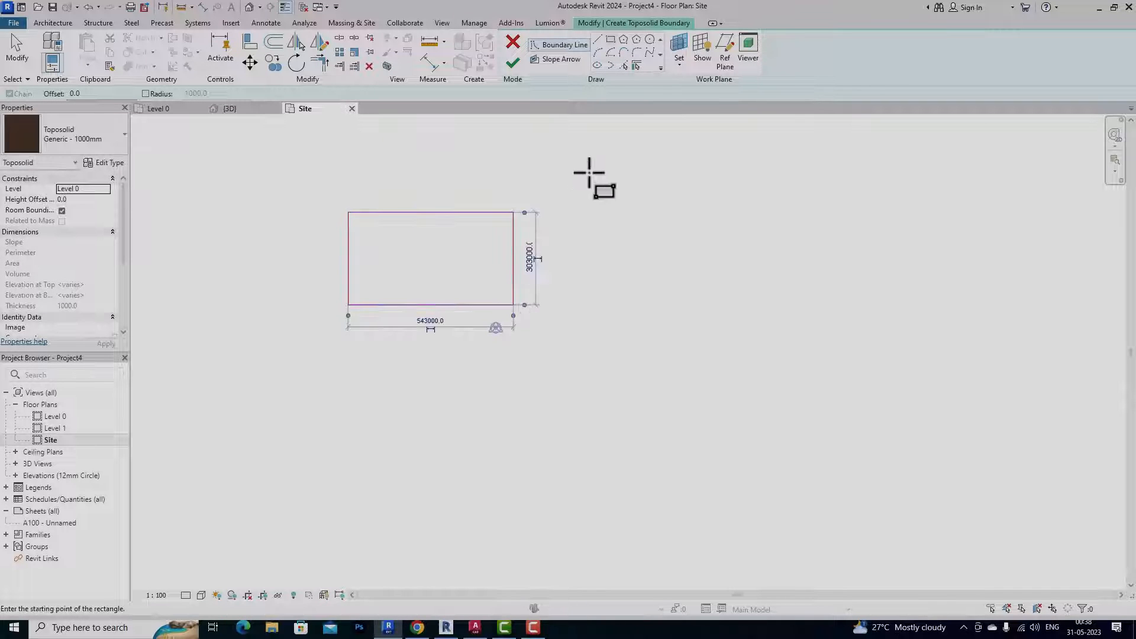
- Add a slope arrow from the midpoint of the boundary's right edge to the midpoint of its left edge and finish the toposolid
left_click(564, 63)
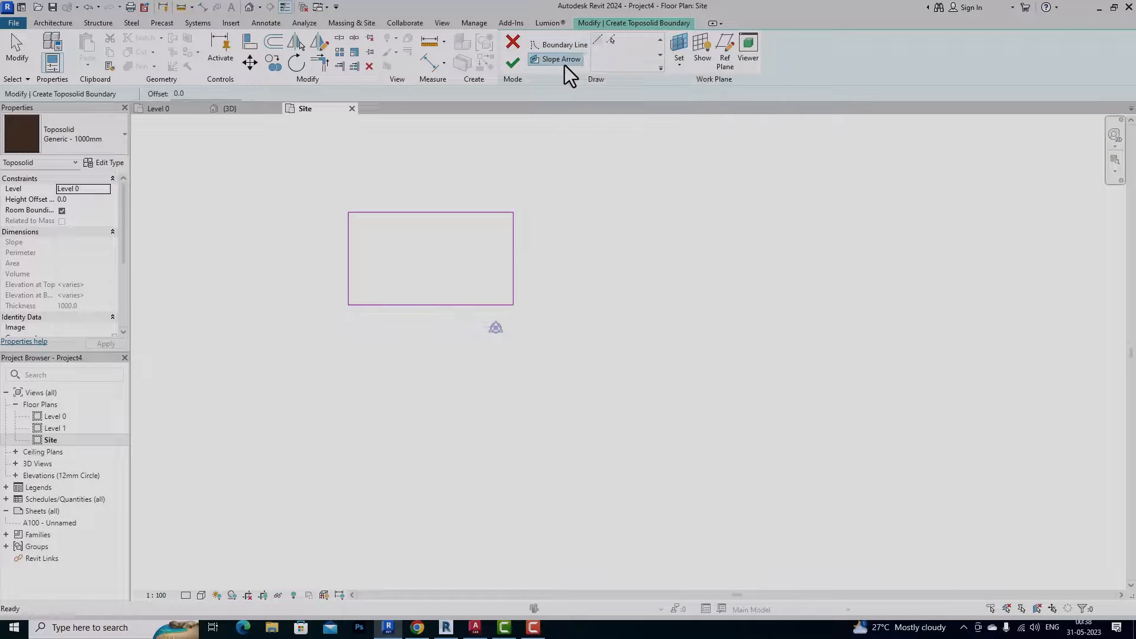
left_click(513, 258)
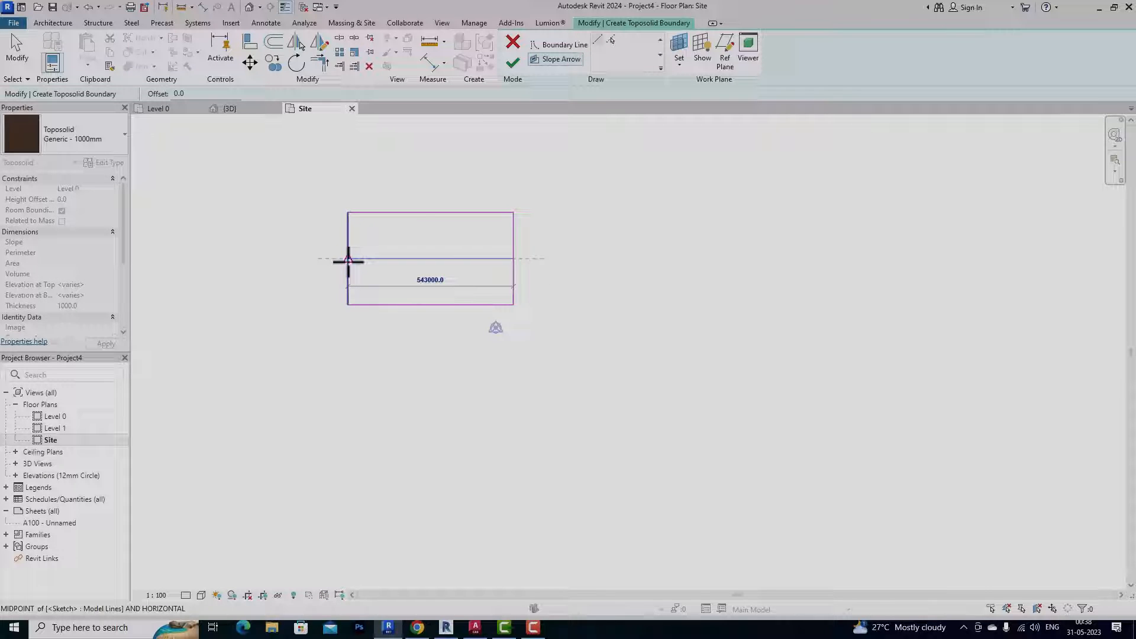
left_click(348, 259)
left_click(515, 65)
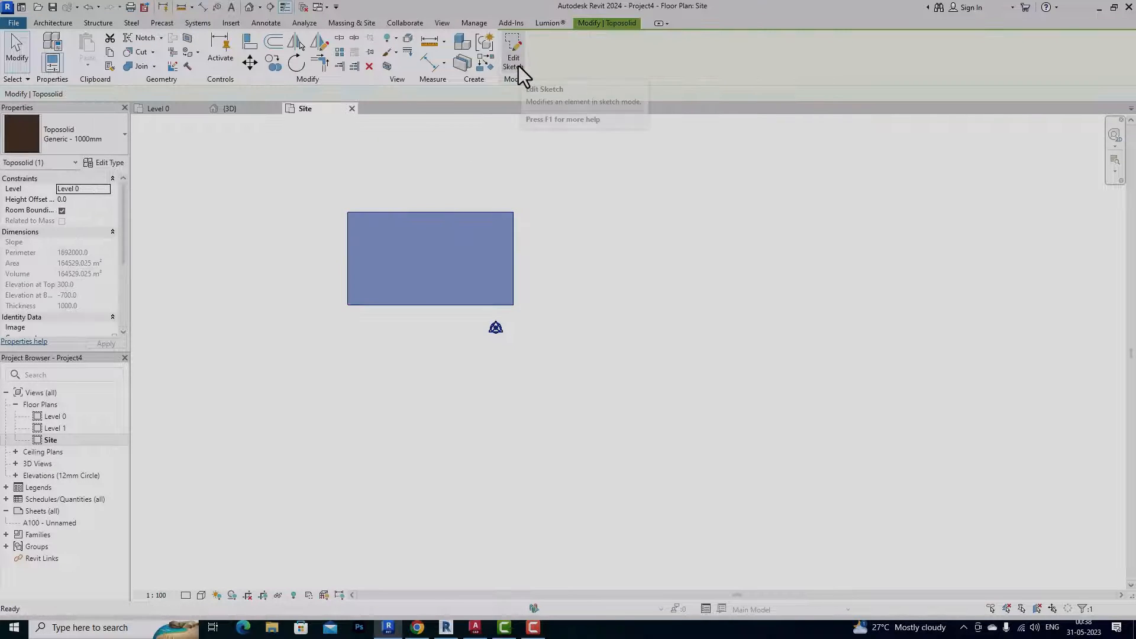
left_click(549, 240)
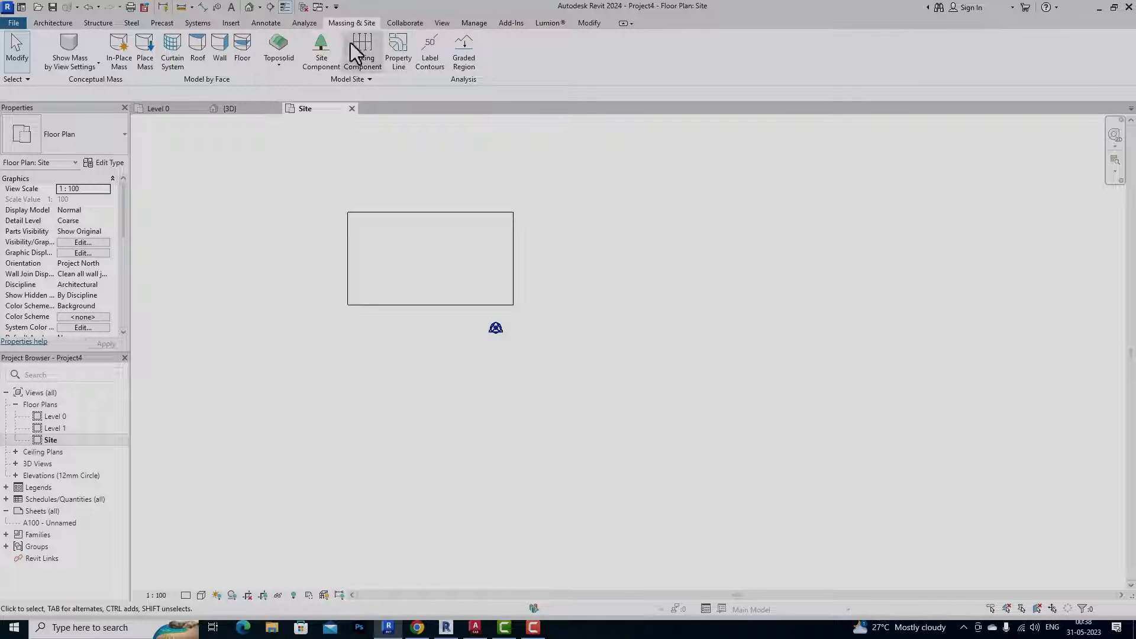
- In the 3D view, edit the toposolid's sketch and set the slope arrow's height offset to 1200 at the tail and 12000 at the head
left_click(249, 7)
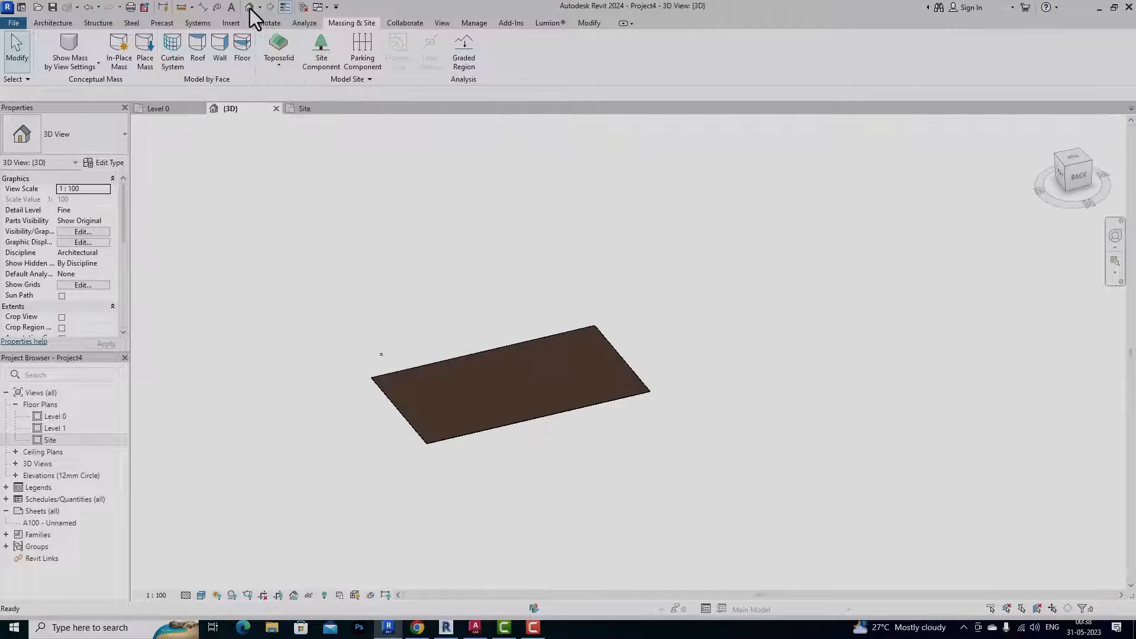
left_click(409, 429)
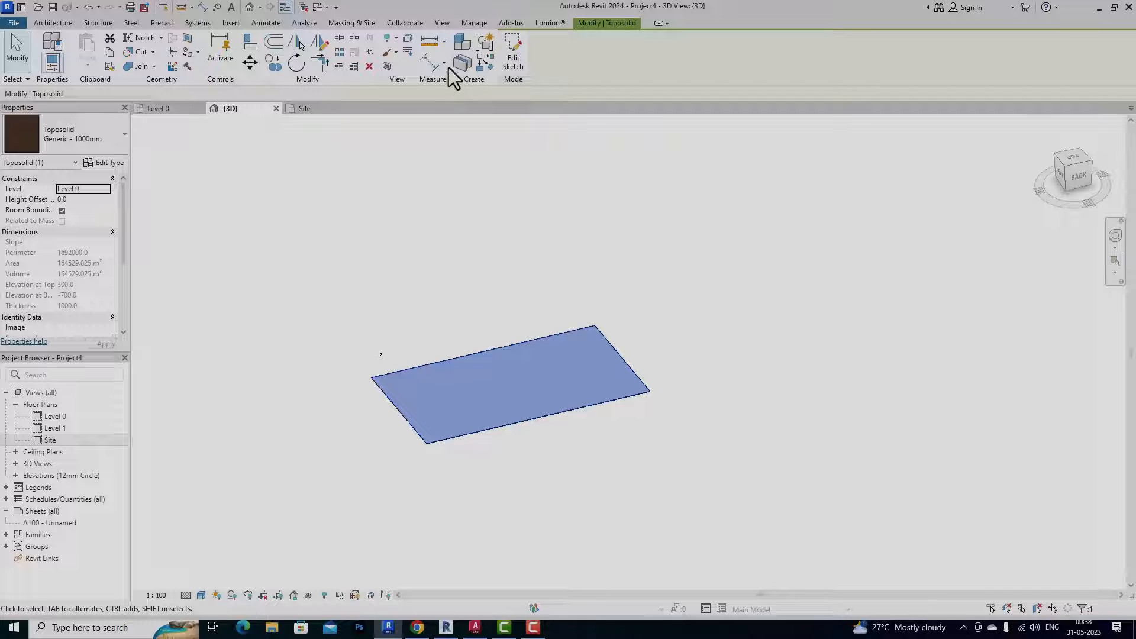
left_click(517, 69)
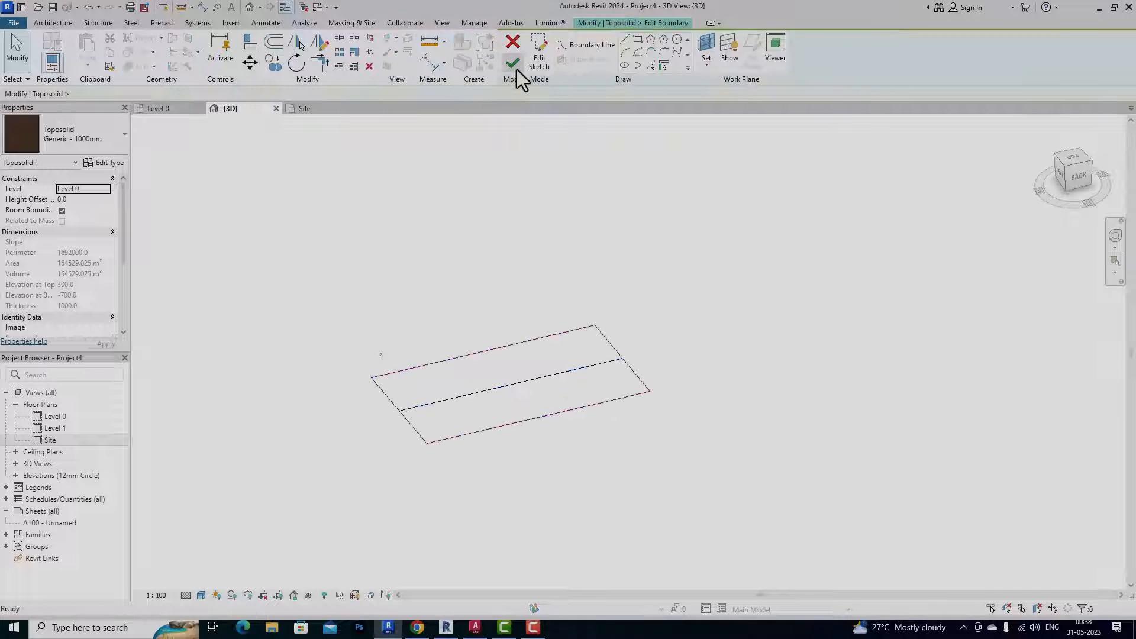
left_click(590, 371)
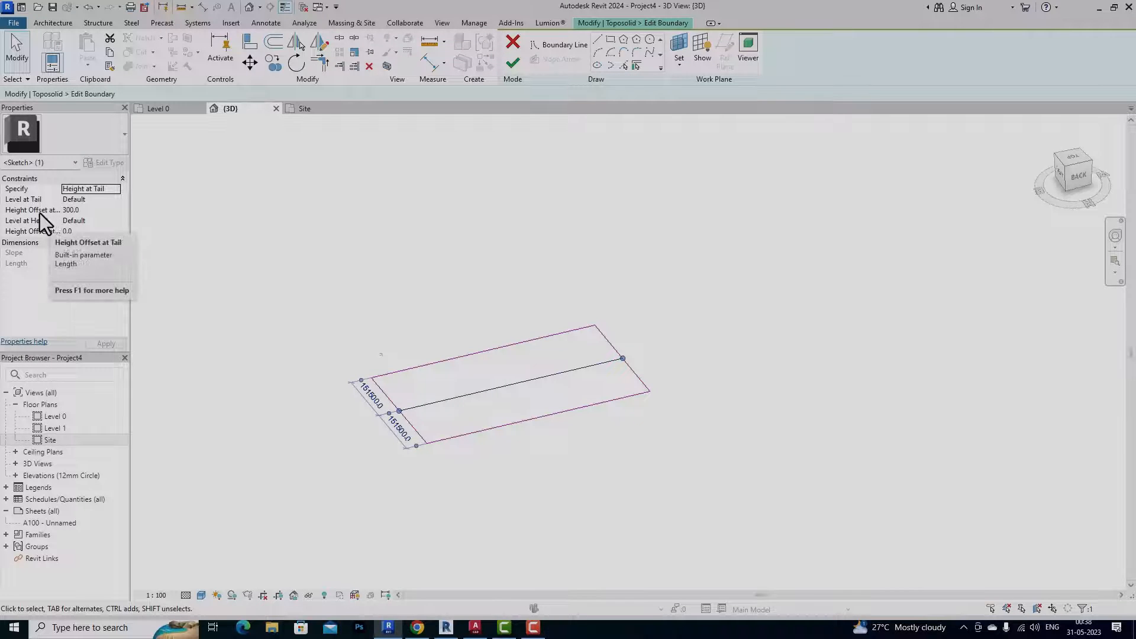
left_click(82, 213)
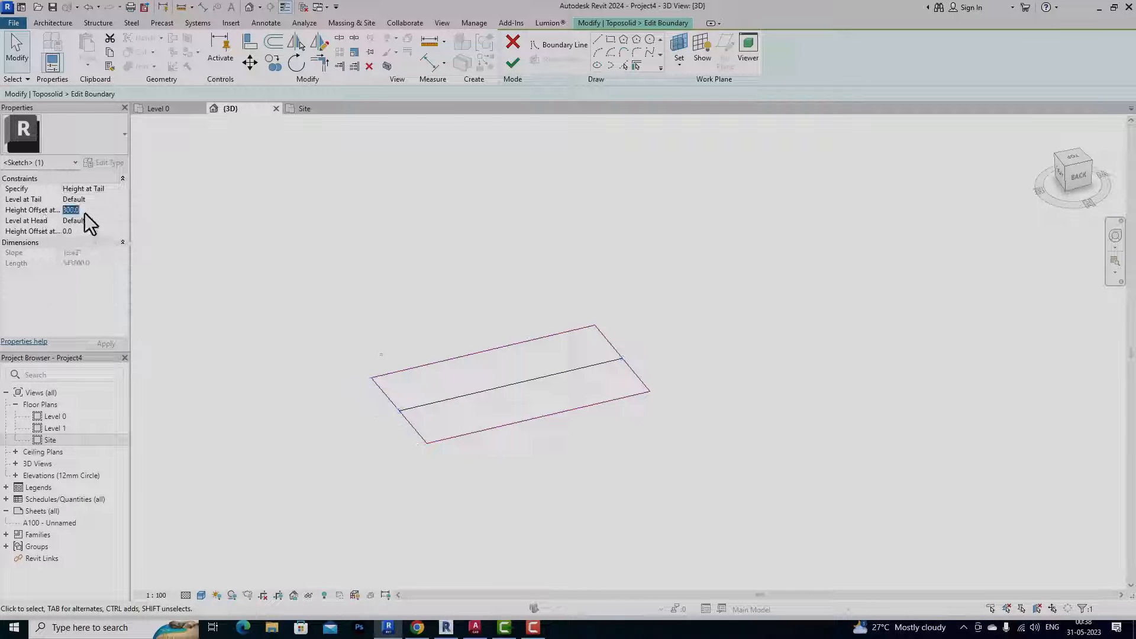
type("1200")
left_click(84, 231)
left_click(105, 343)
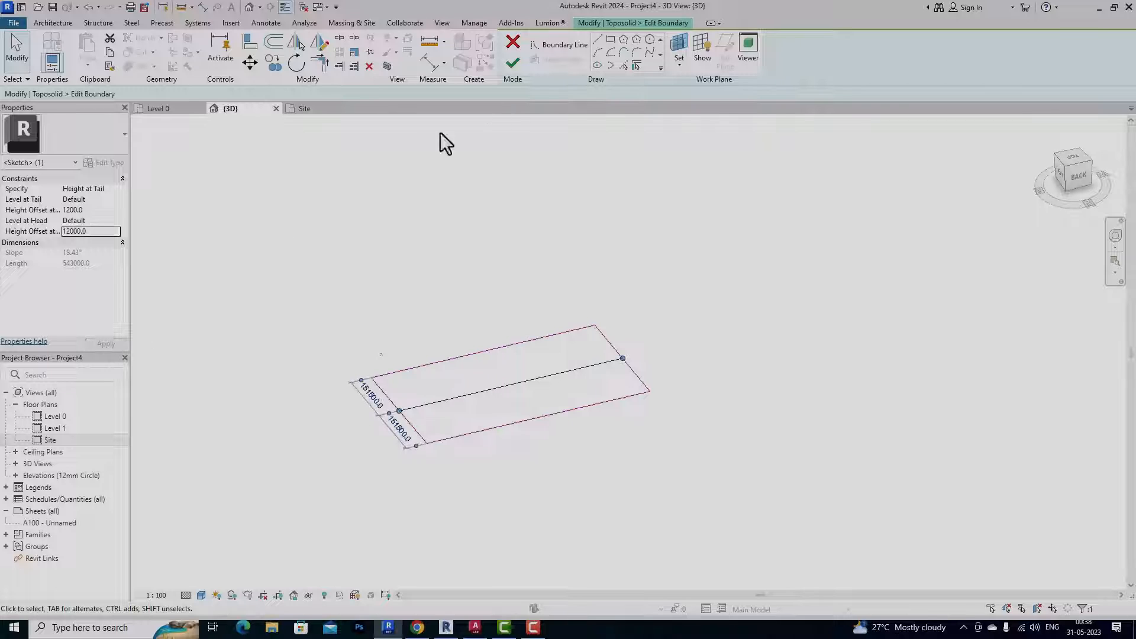
left_click(512, 65)
left_click(482, 236)
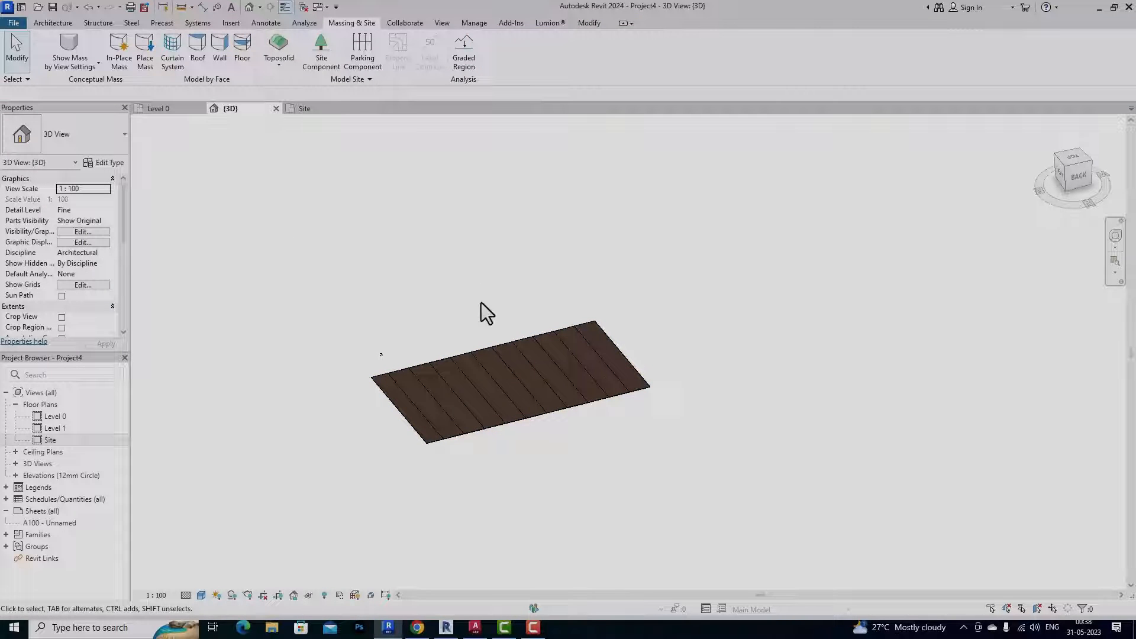
- Inspect the sloped toposolid in the 3D view and delete it
scroll(520, 421, "up", 4)
left_click_drag(1083, 176, 1038, 147)
mouse_move(1076, 185)
left_mouse_down()
mouse_move(1121, 201)
mouse_move(1125, 216)
left_mouse_up()
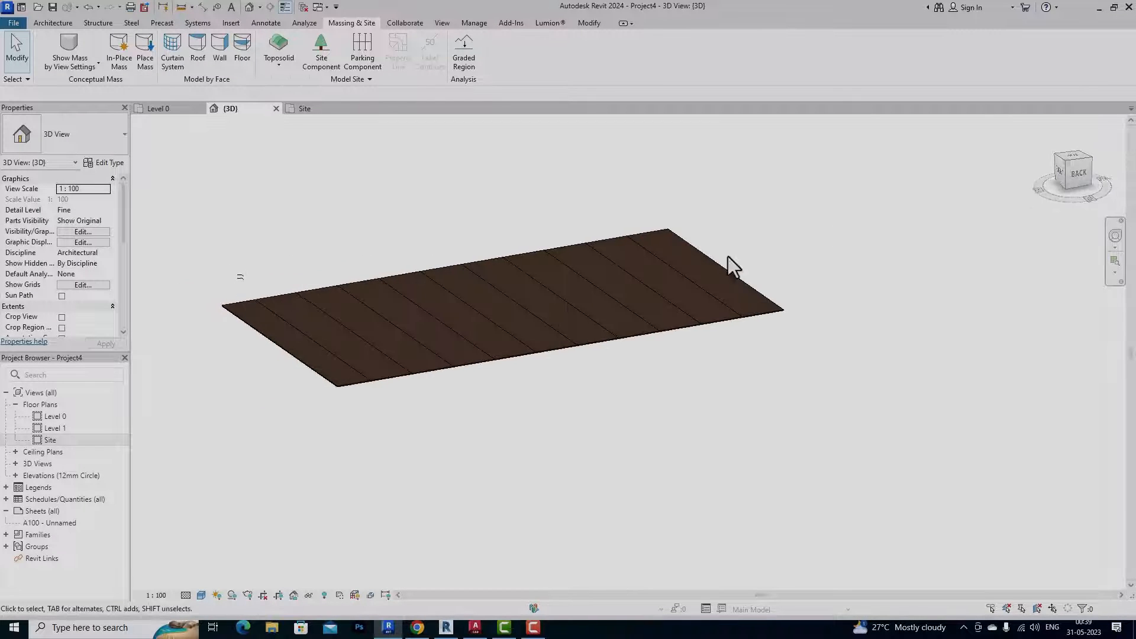
left_click(432, 367)
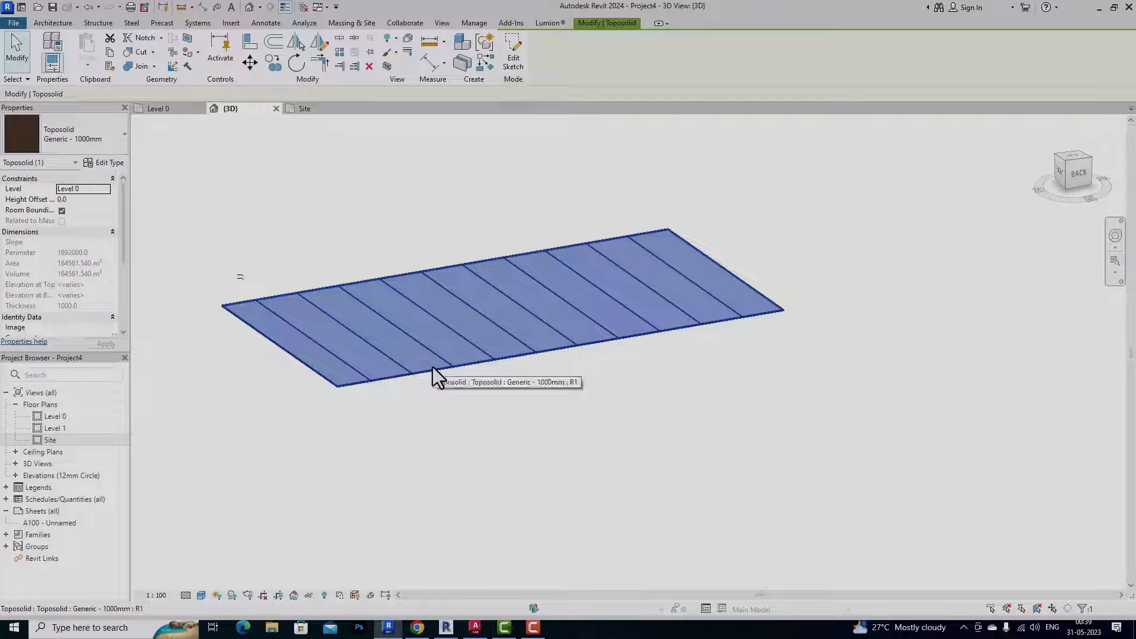
key("Delete")
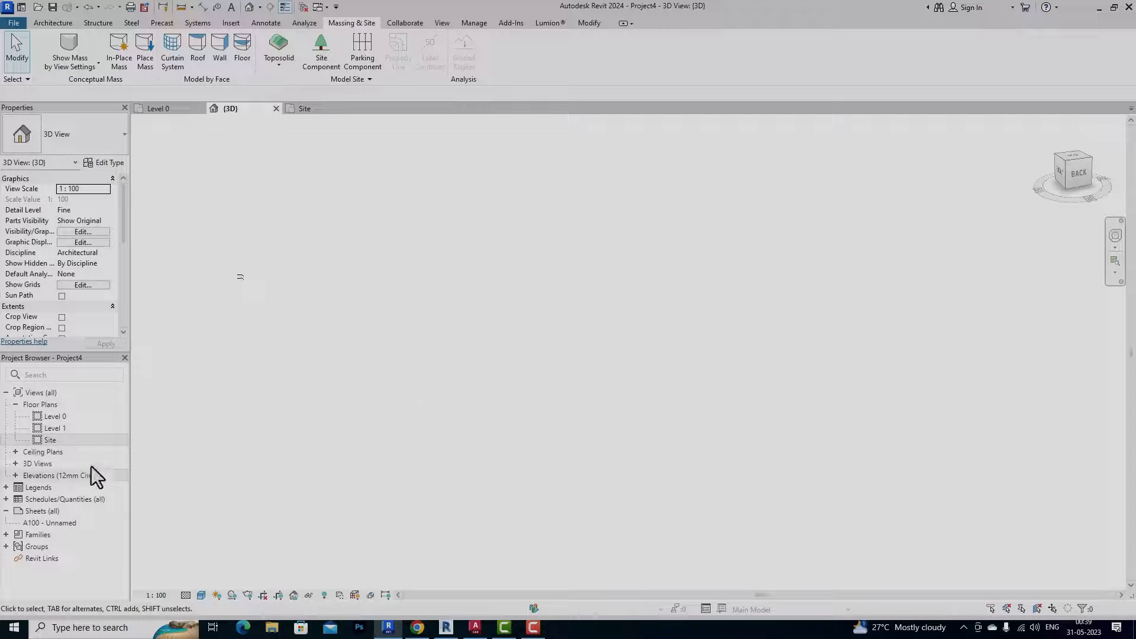
- In the Site floor plan, start a toposolid from sketch and draw a closed, irregular eight-sided boundary with straight lines
double_click(54, 440)
left_click(283, 67)
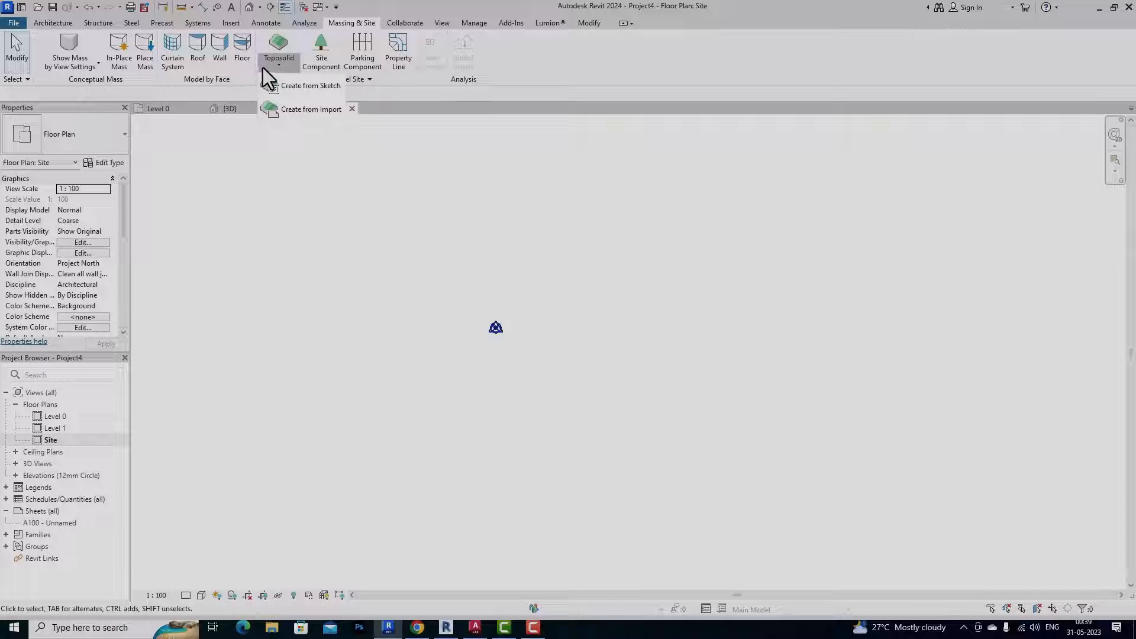
left_click(47, 417)
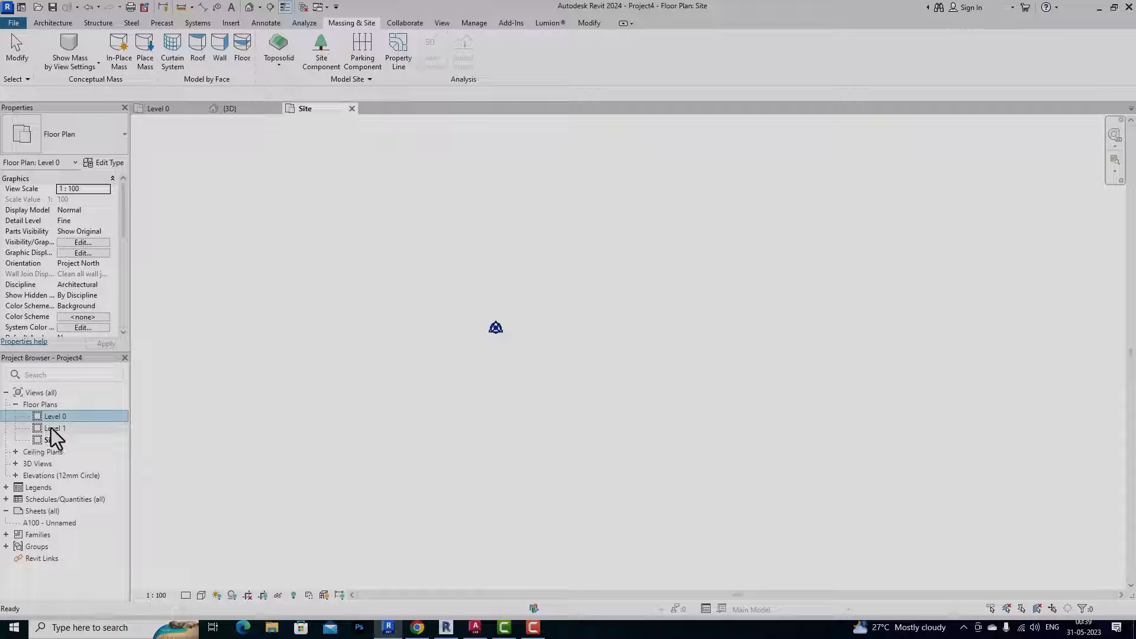
left_click(282, 67)
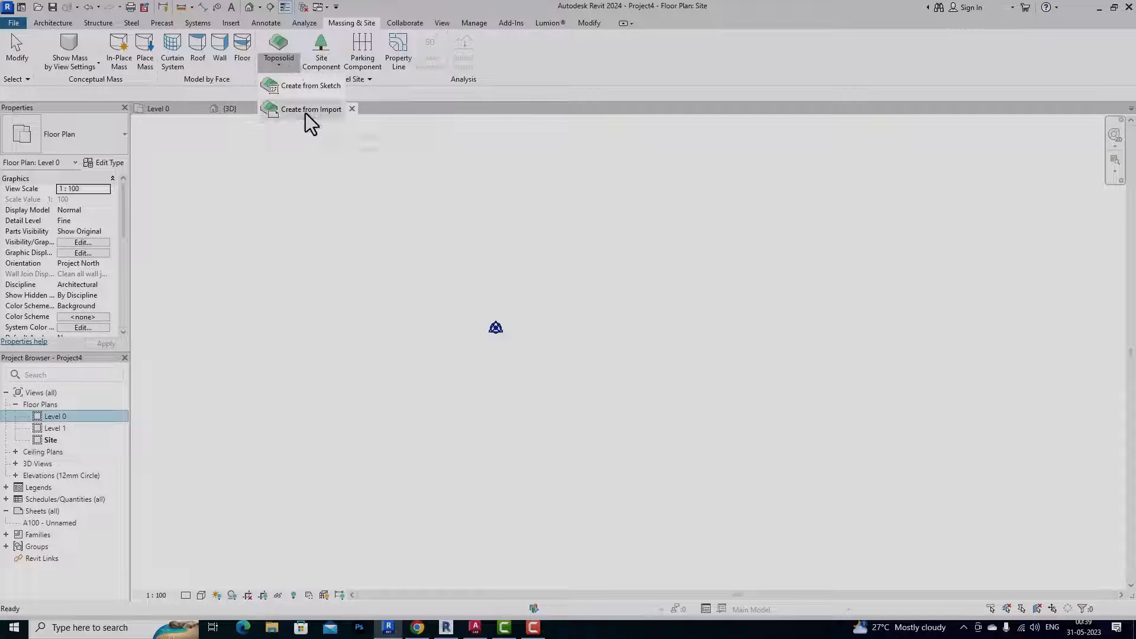
left_click(311, 93)
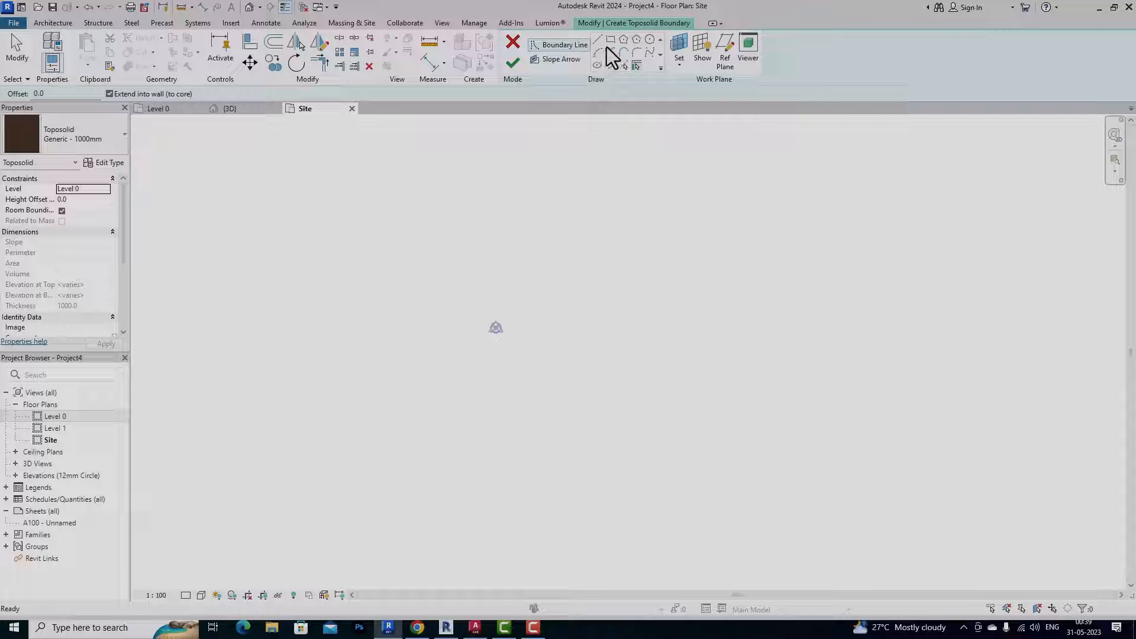
left_click(609, 43)
left_click(599, 41)
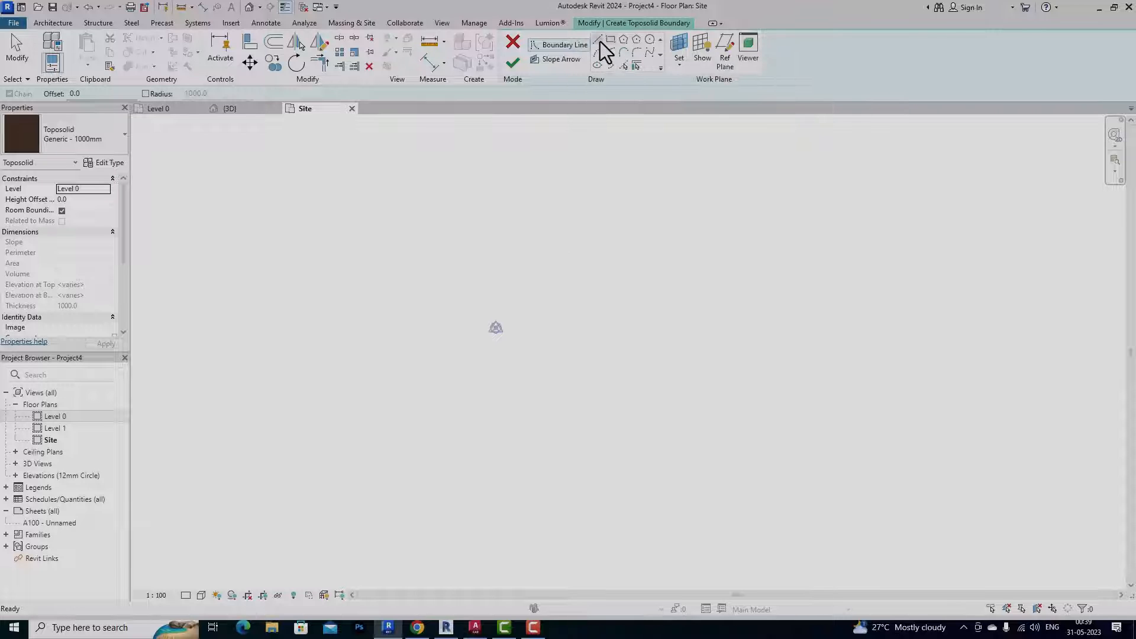
left_click(447, 278)
left_click(530, 232)
left_click(602, 305)
left_click(657, 309)
left_click(565, 391)
left_click(510, 416)
left_click(413, 348)
left_click(394, 278)
left_click(448, 277)
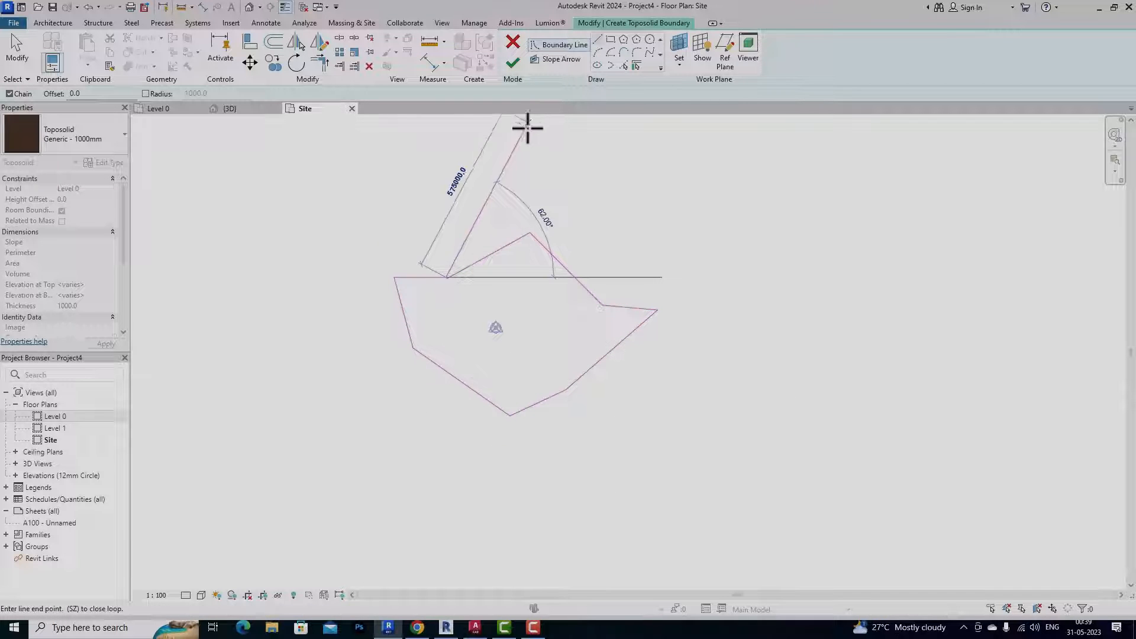
key("Escape")
key("Escape")
- Trim the upper-left boundary lines to a clean corner and finish the toposolid
scroll(457, 276, "up", 2)
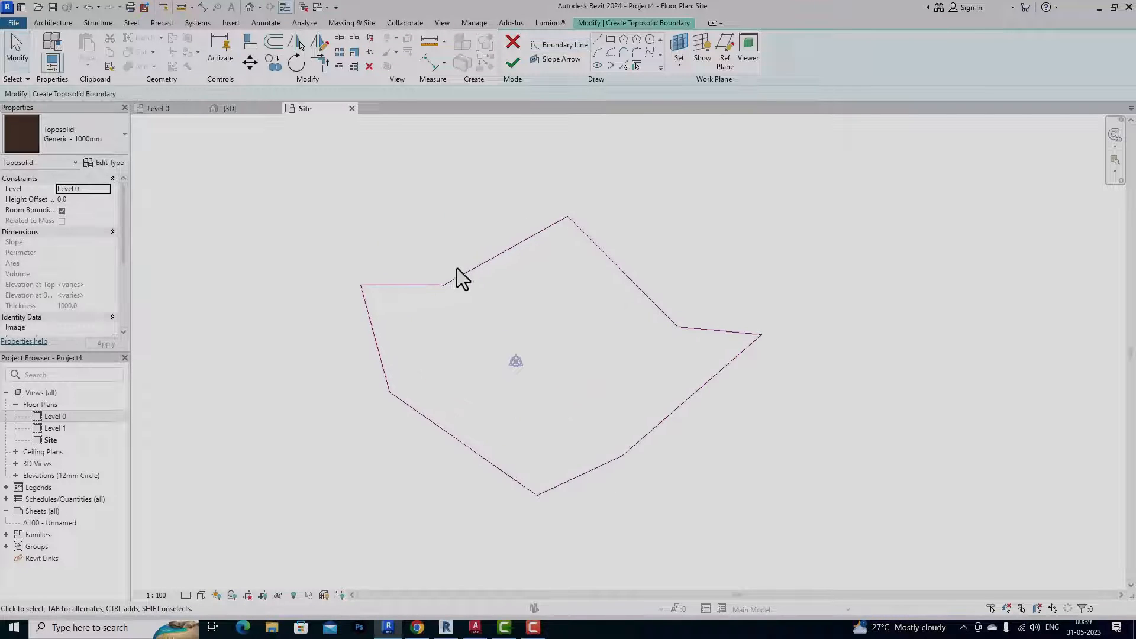
left_click(318, 63)
left_click(418, 286)
left_click(475, 268)
left_click(511, 64)
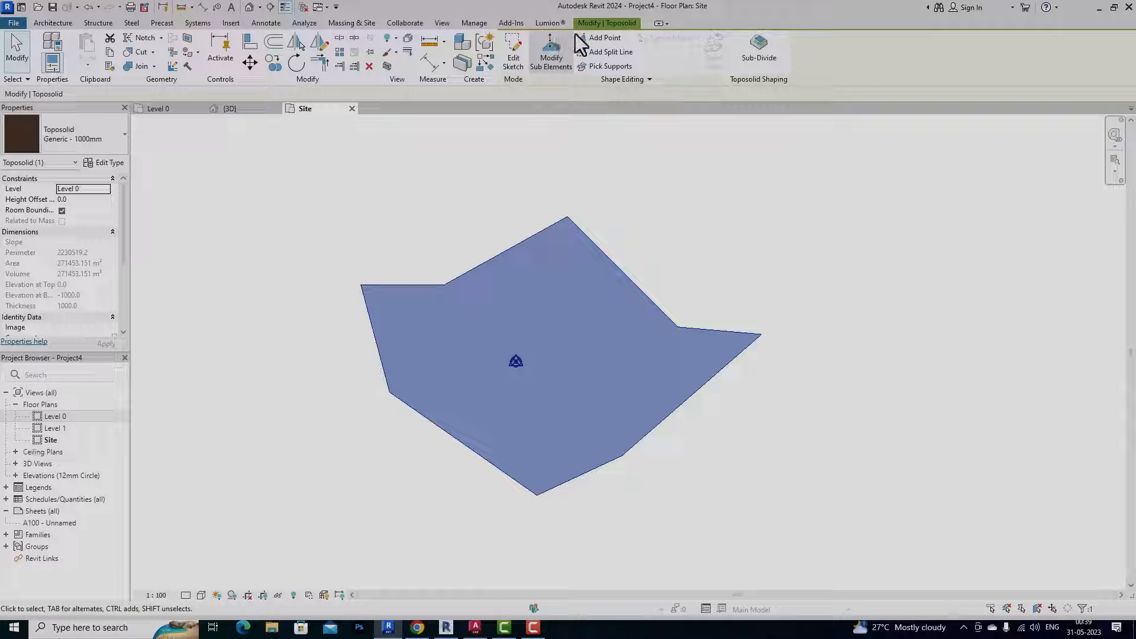
- Open the 3D view, bring the whole toposolid into view and select it
left_click(254, 10)
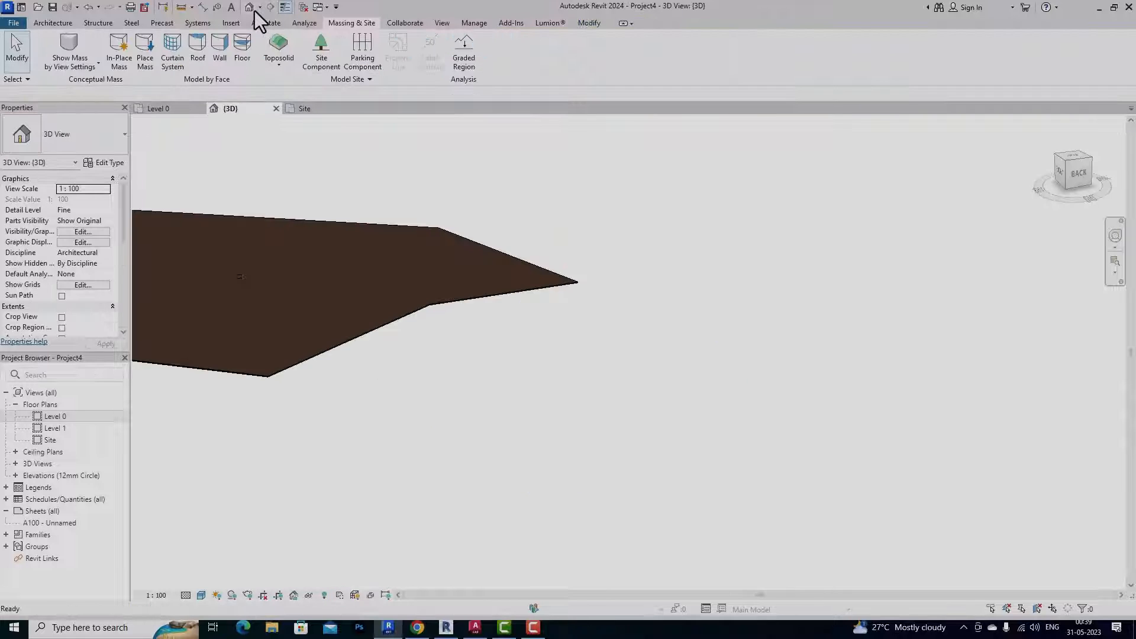
middle_click_drag(803, 392, 425, 365, "shift")
scroll(401, 355, "up", 3)
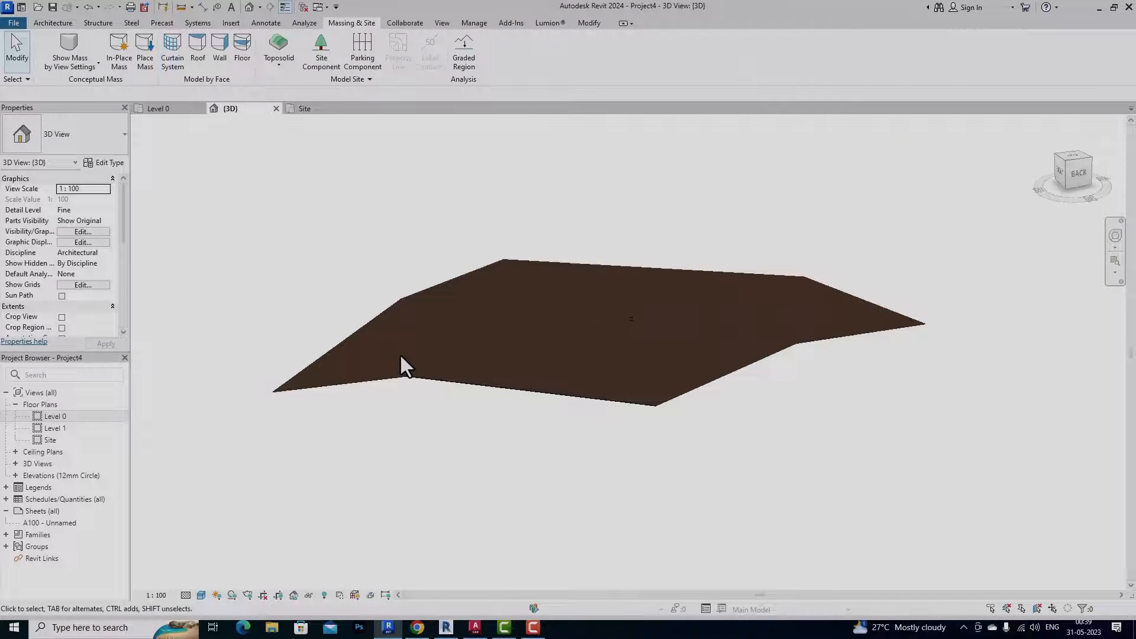
left_click(411, 376)
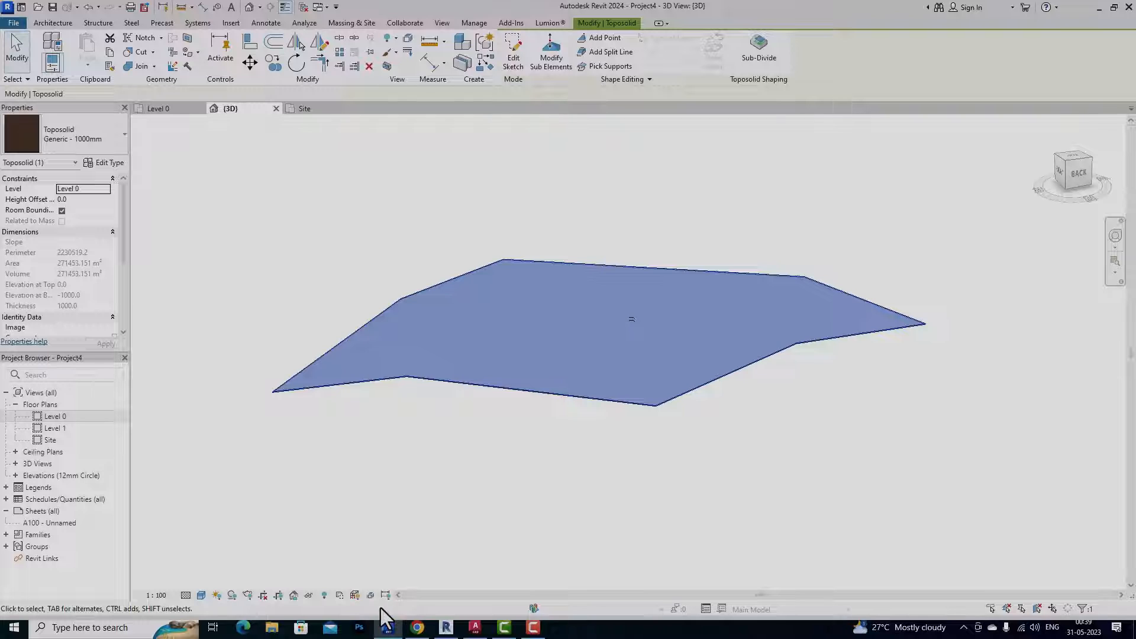
- Switch to the Revit 2022 project, start a toposurface in its Site plan and dismiss the save reminder and its options
left_click(446, 628)
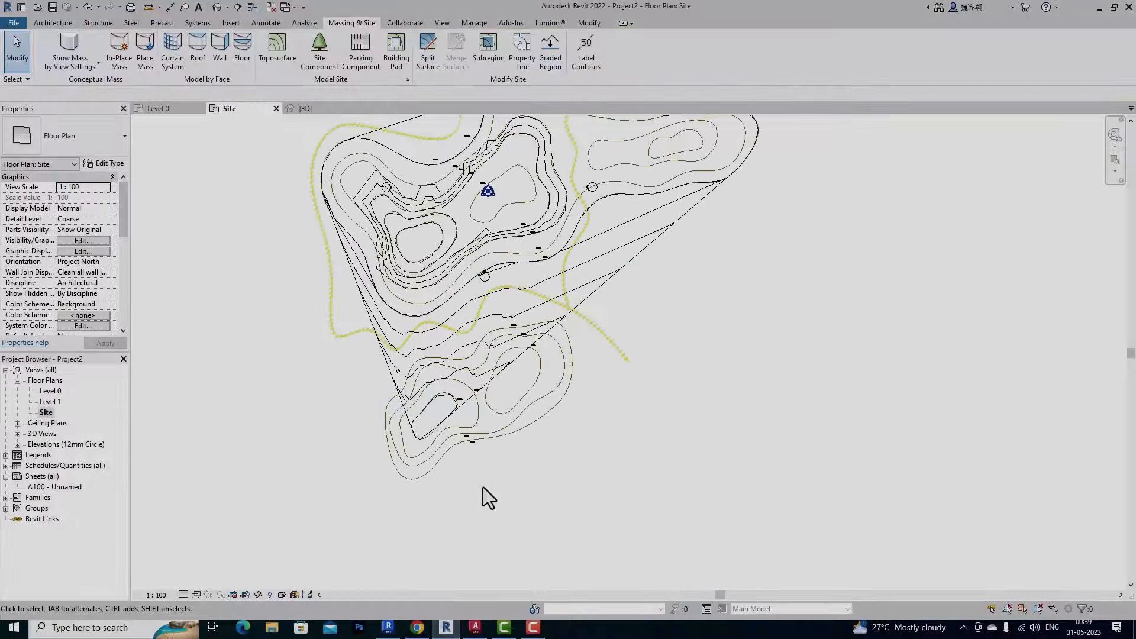
scroll(482, 492, "down", 2)
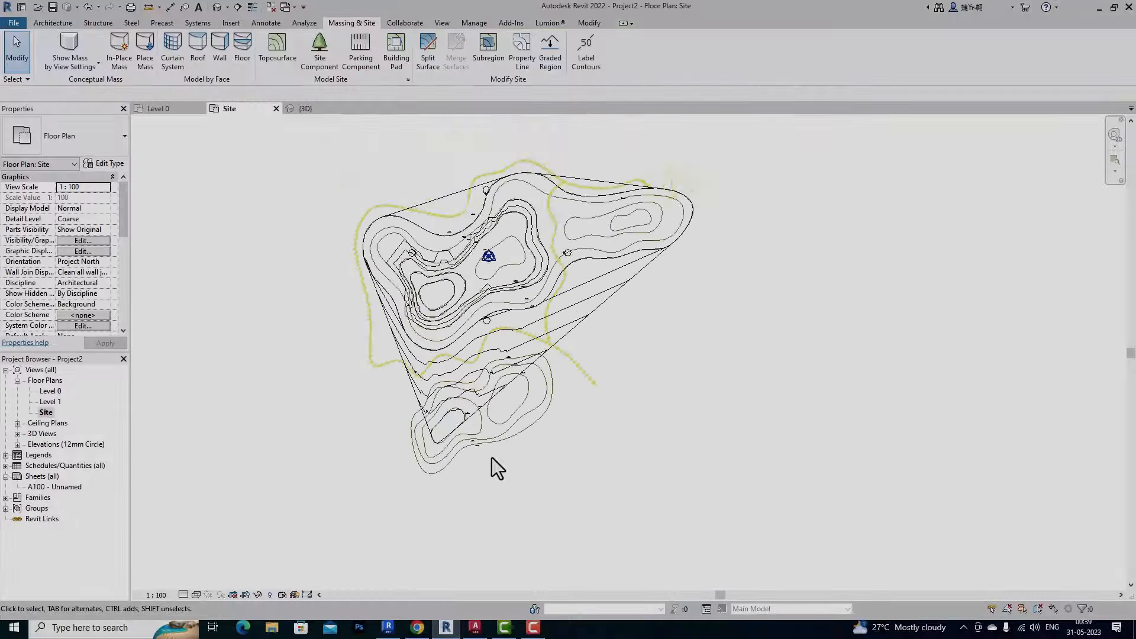
left_click(502, 169)
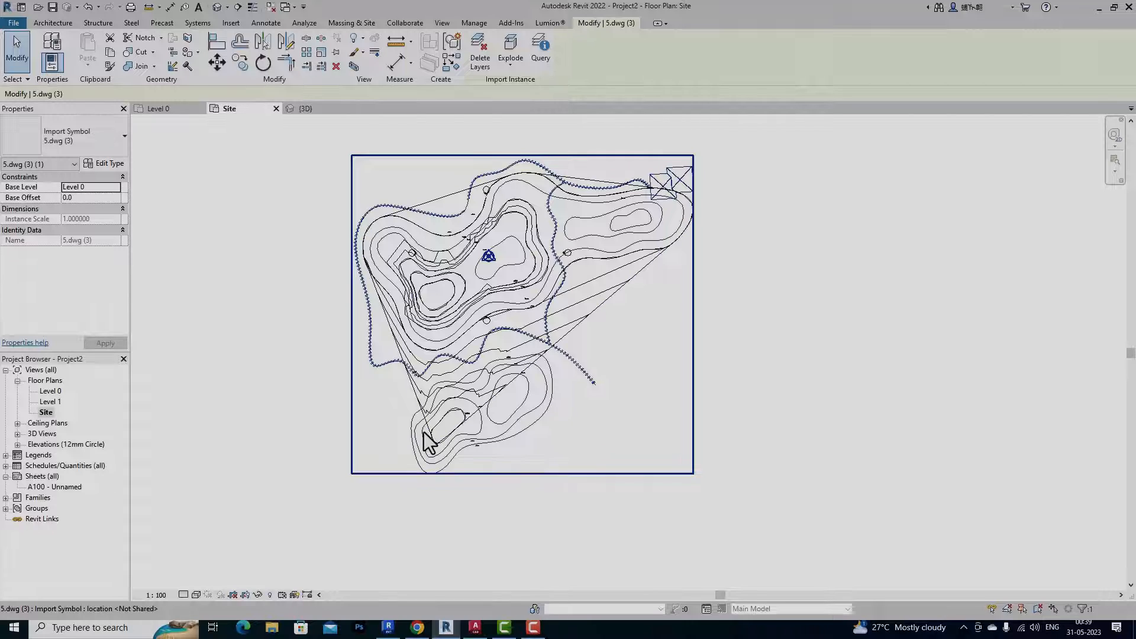
left_click(351, 22)
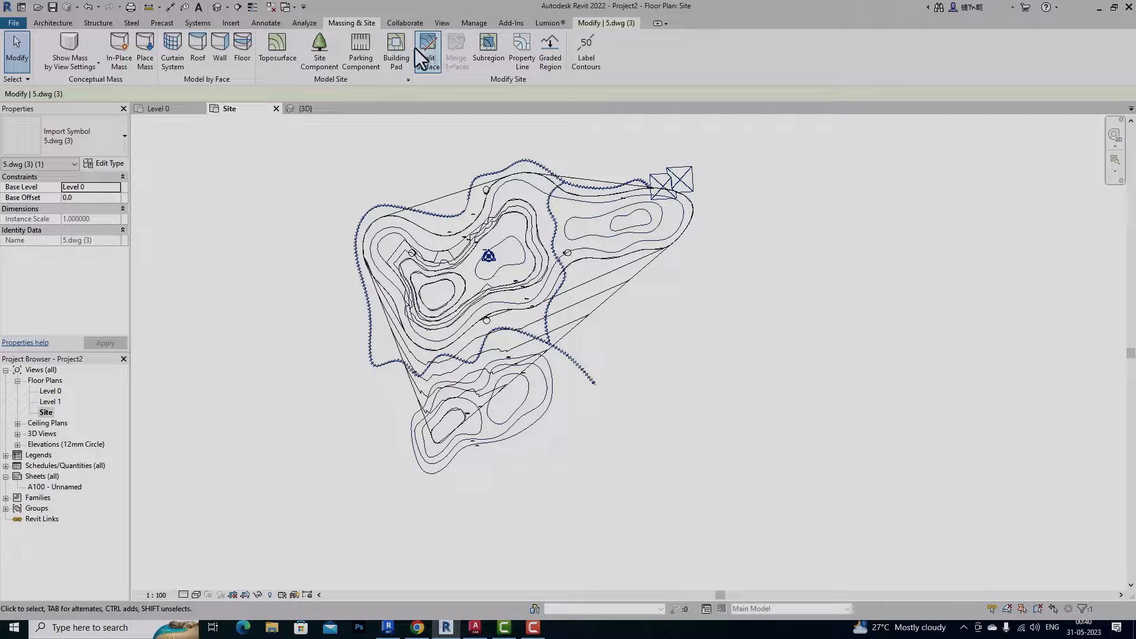
key("Escape")
left_click(385, 246)
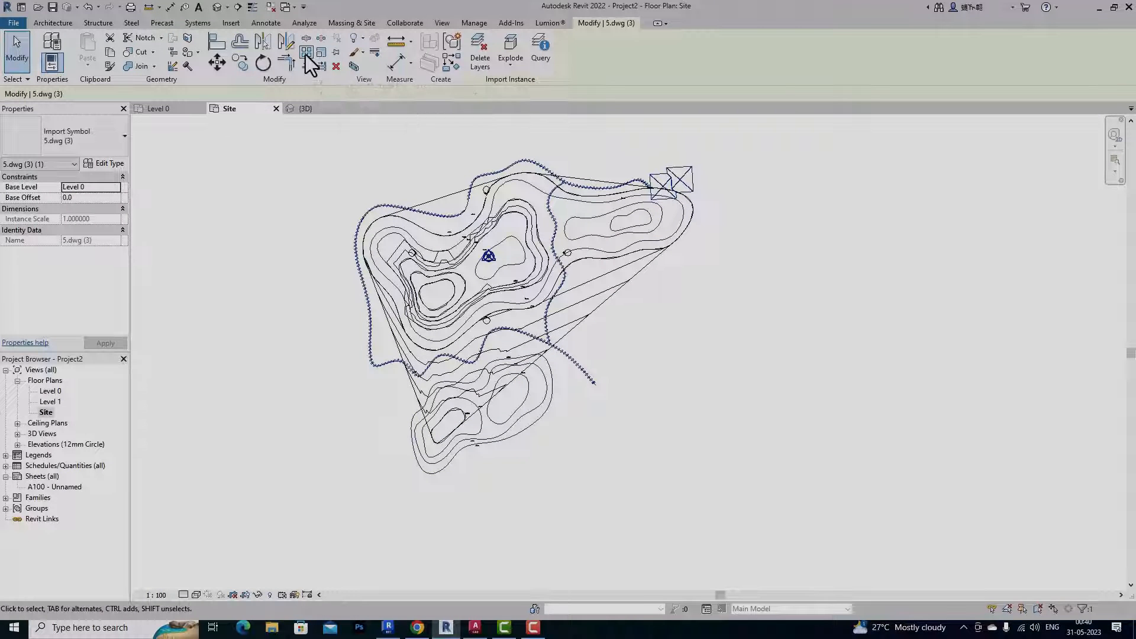
left_click(343, 23)
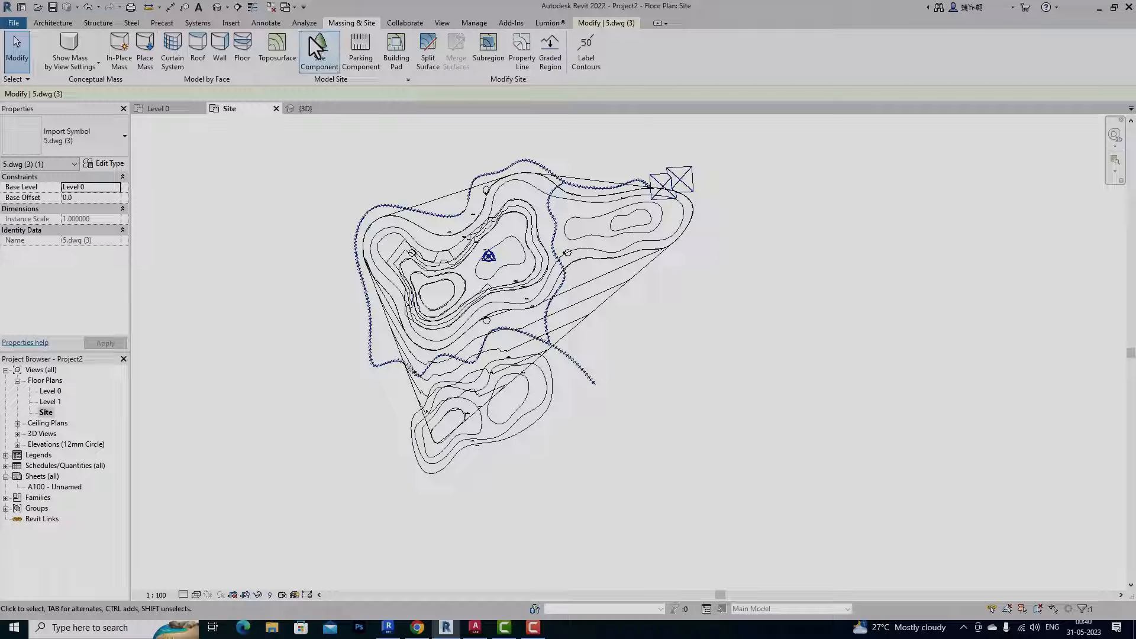
left_click(285, 66)
left_click(482, 312)
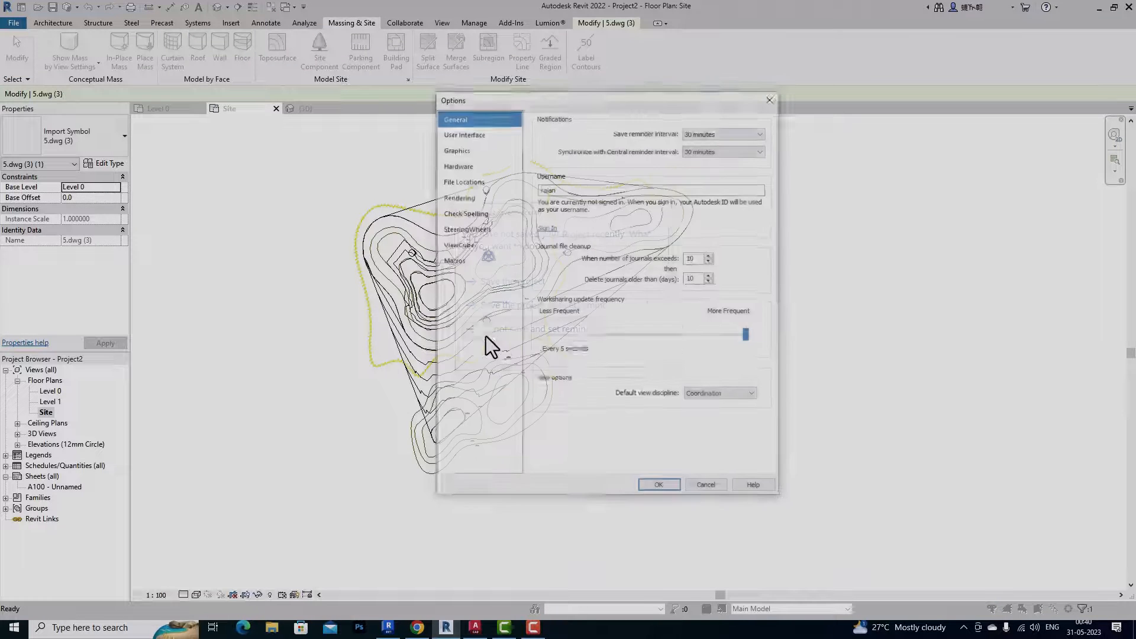
left_click(660, 489)
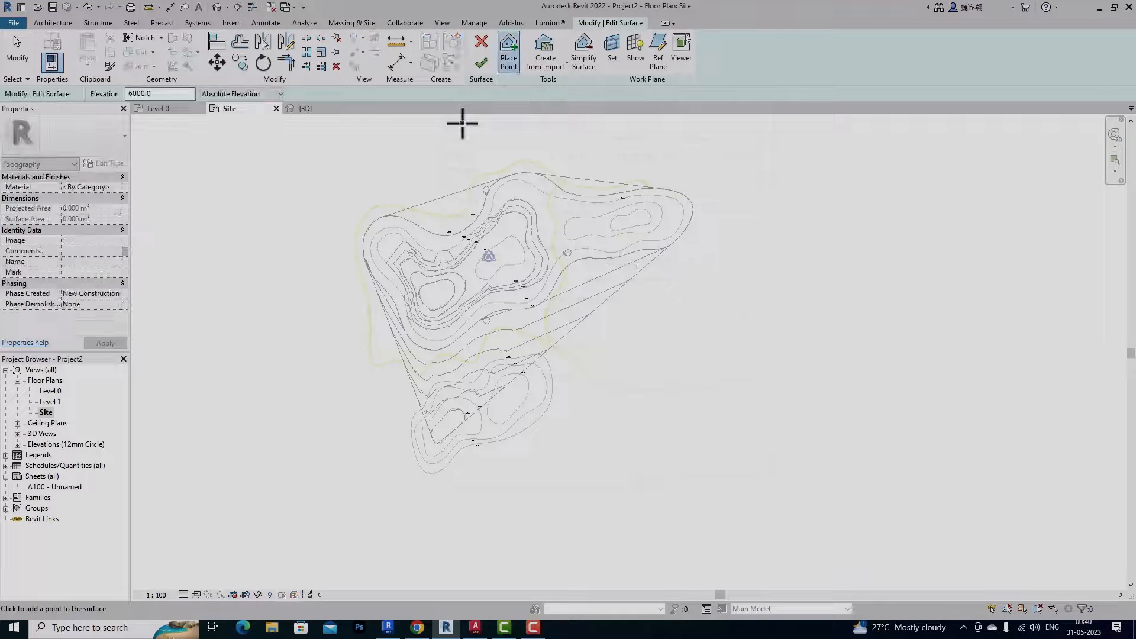
- Place toposurface points across the imported contours at an absolute elevation of 6000
left_click(507, 62)
left_click(556, 219)
left_click(593, 234)
left_click(579, 283)
left_click(525, 309)
left_click(460, 330)
left_click(404, 289)
left_click(460, 260)
left_click(501, 253)
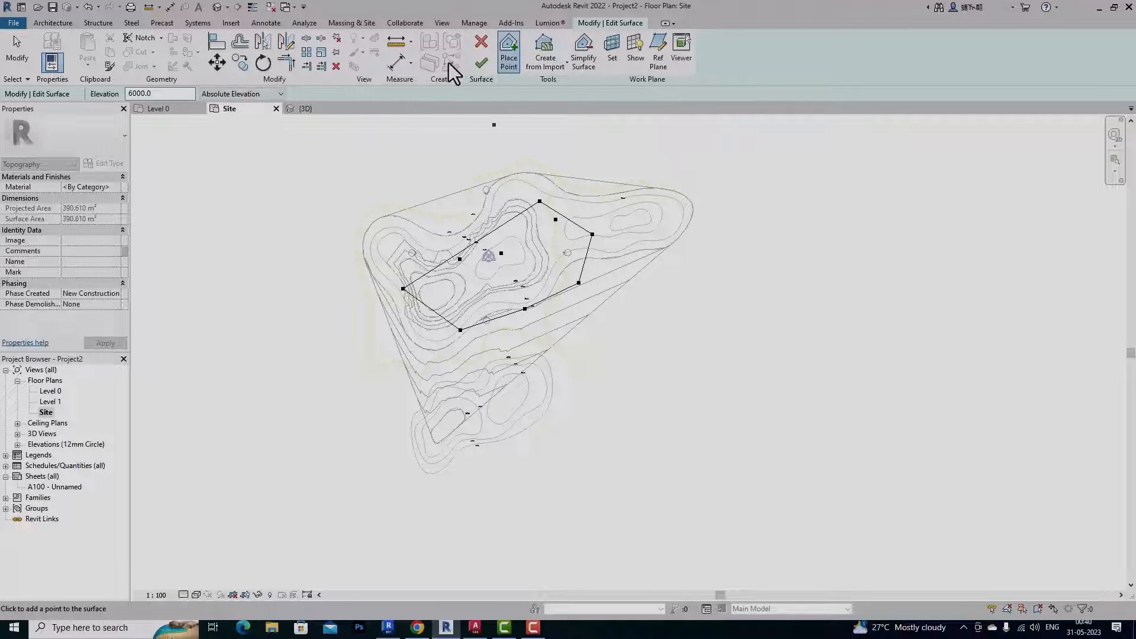
- Switch back to Revit 2024 and start adding points to the toposolid along its surface, with Project Base Point as elevation base
left_click(387, 628)
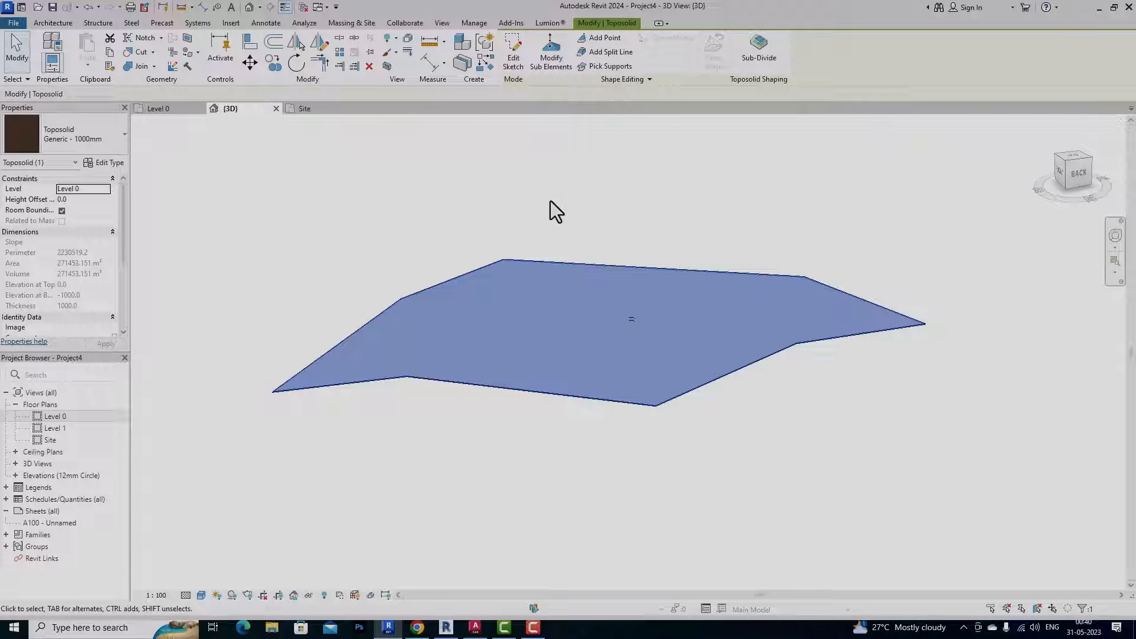
left_click(605, 43)
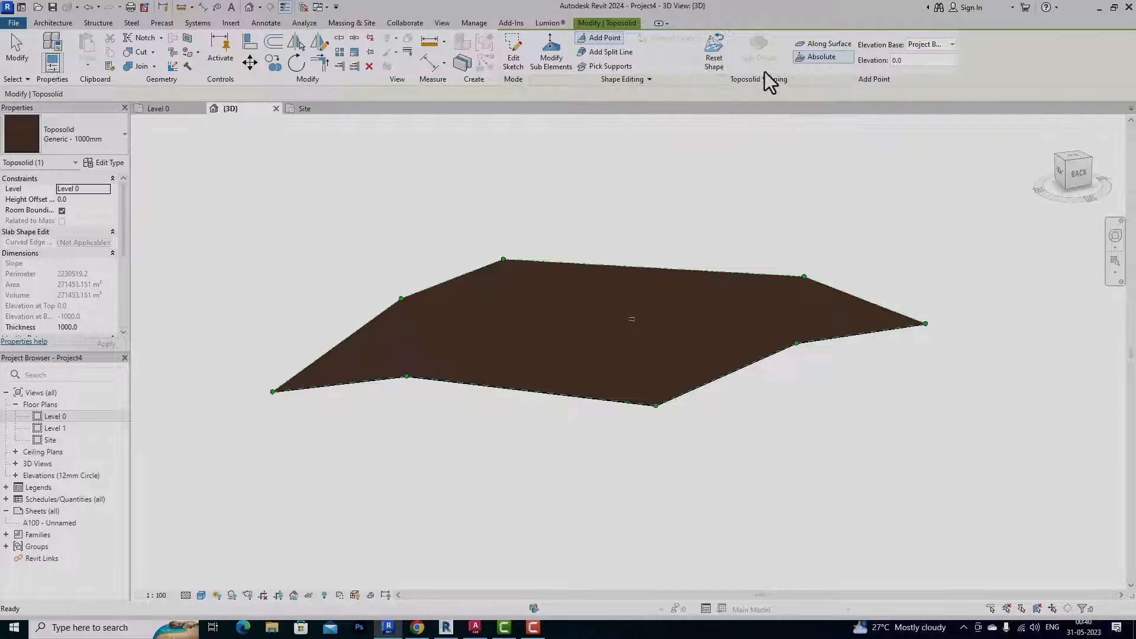
left_click(824, 45)
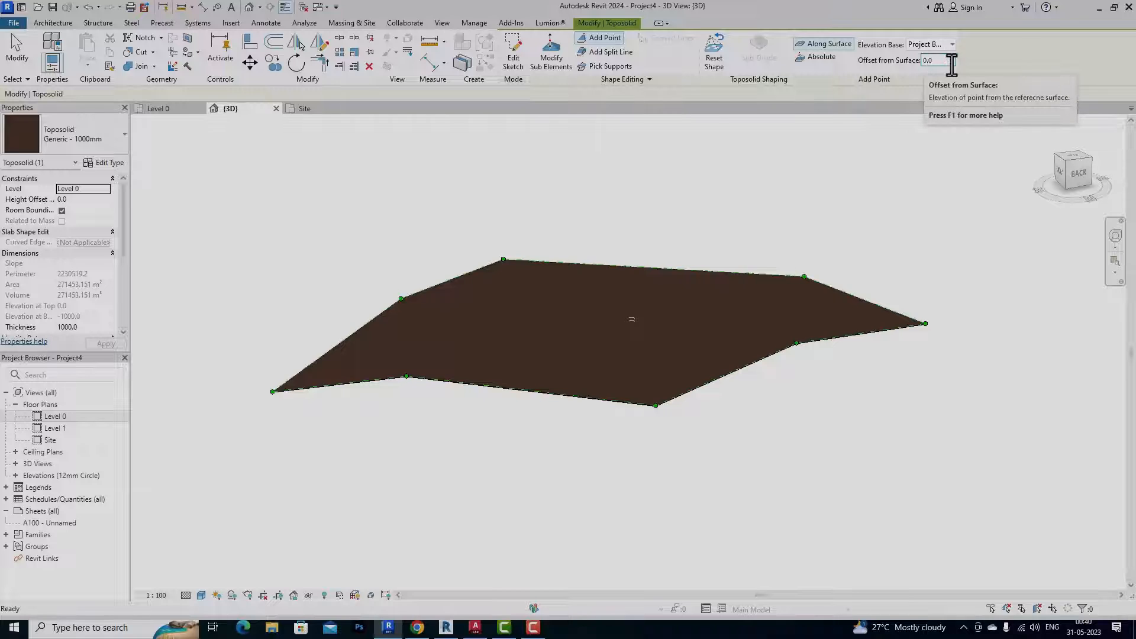
left_click(934, 59)
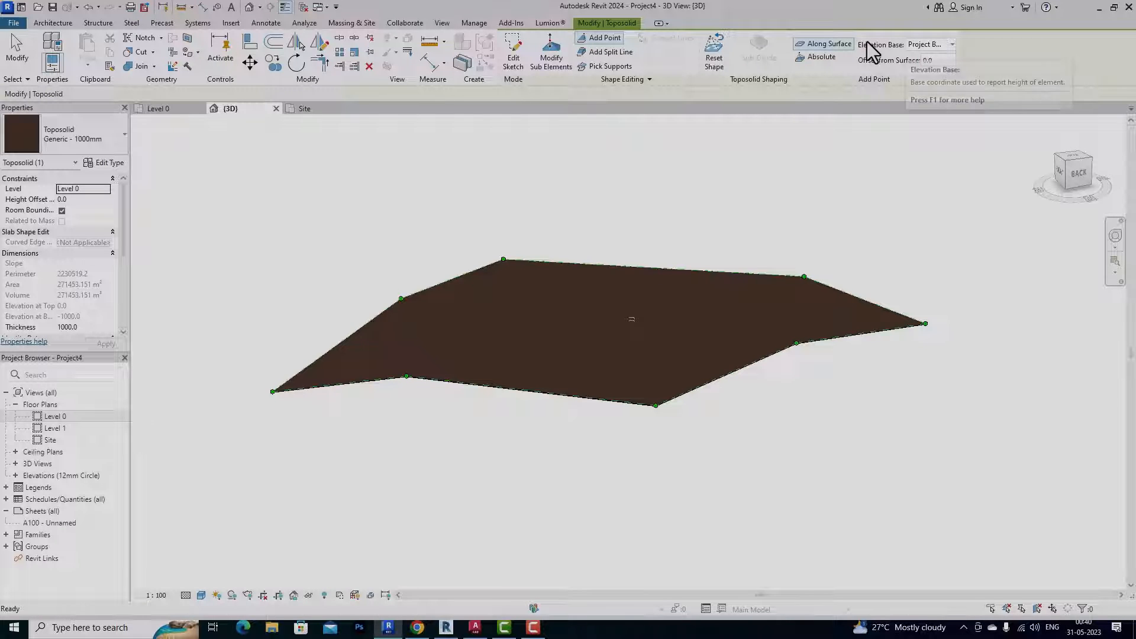
left_click(928, 45)
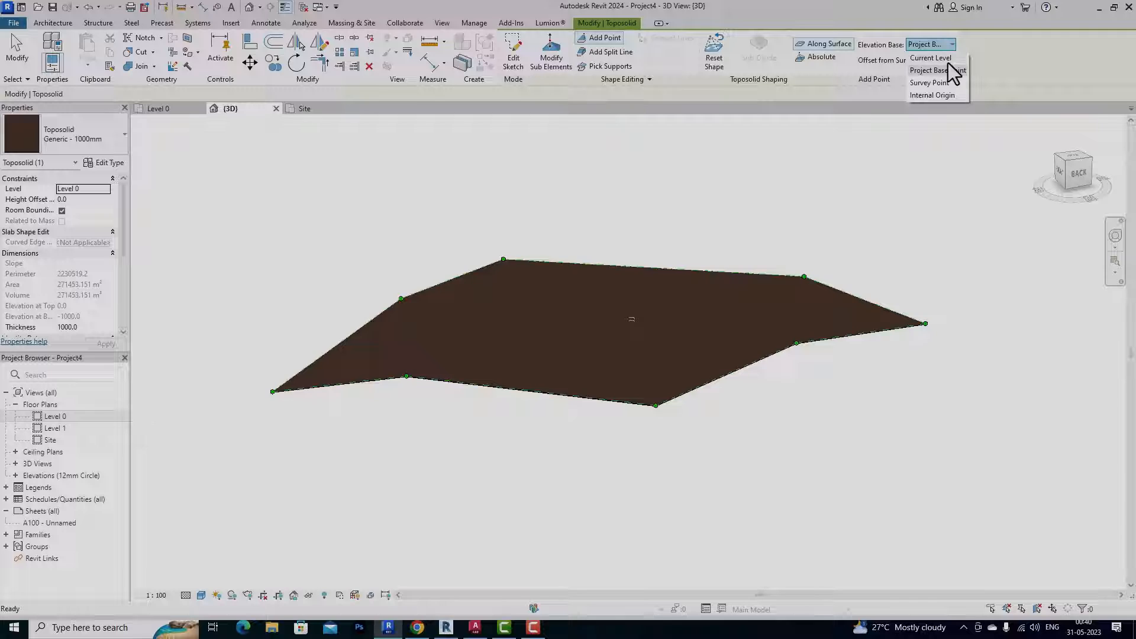
left_click(915, 70)
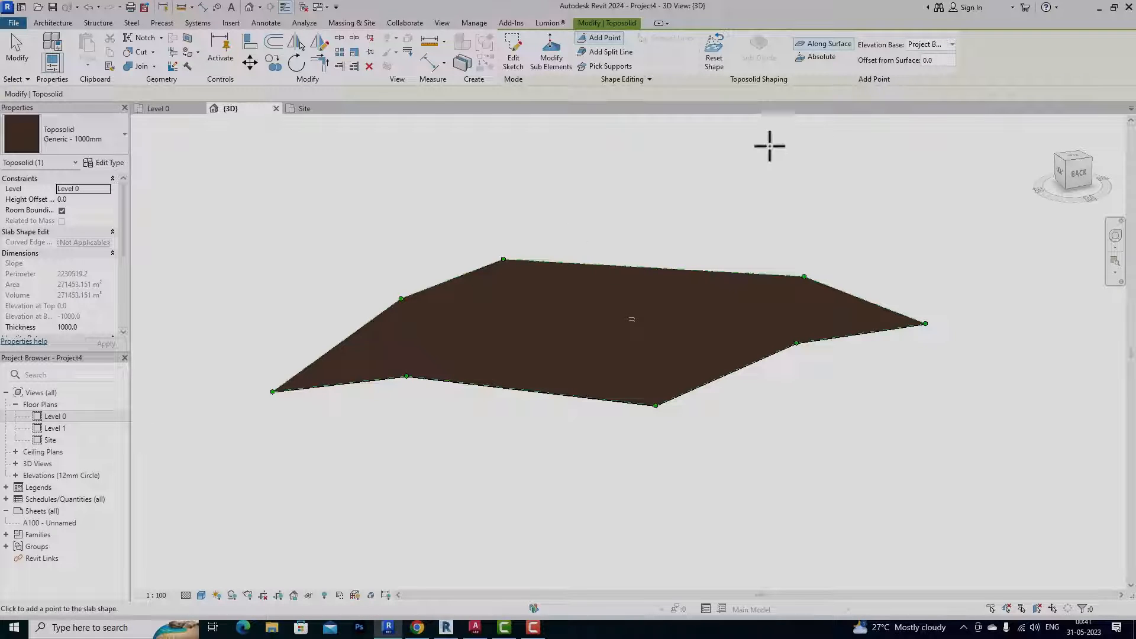
- Add six points across the toposolid with zero offset from the surface, and end point editing
left_click(448, 360)
left_click(548, 320)
left_click(591, 295)
left_click(645, 284)
left_click(720, 285)
left_click(768, 287)
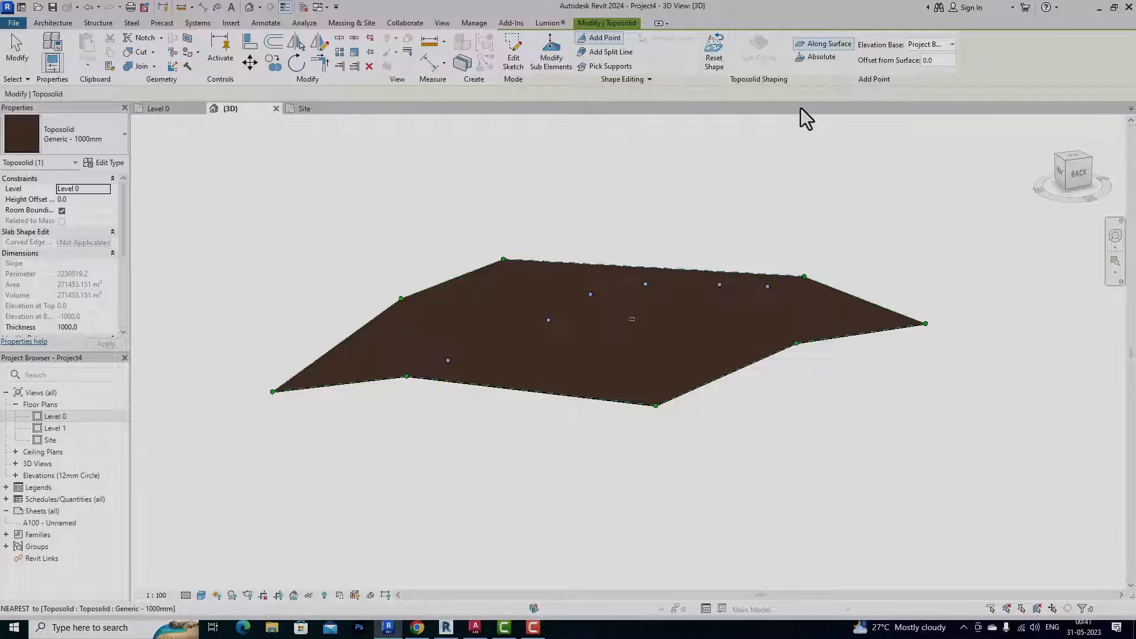
key("Escape")
key("Escape")
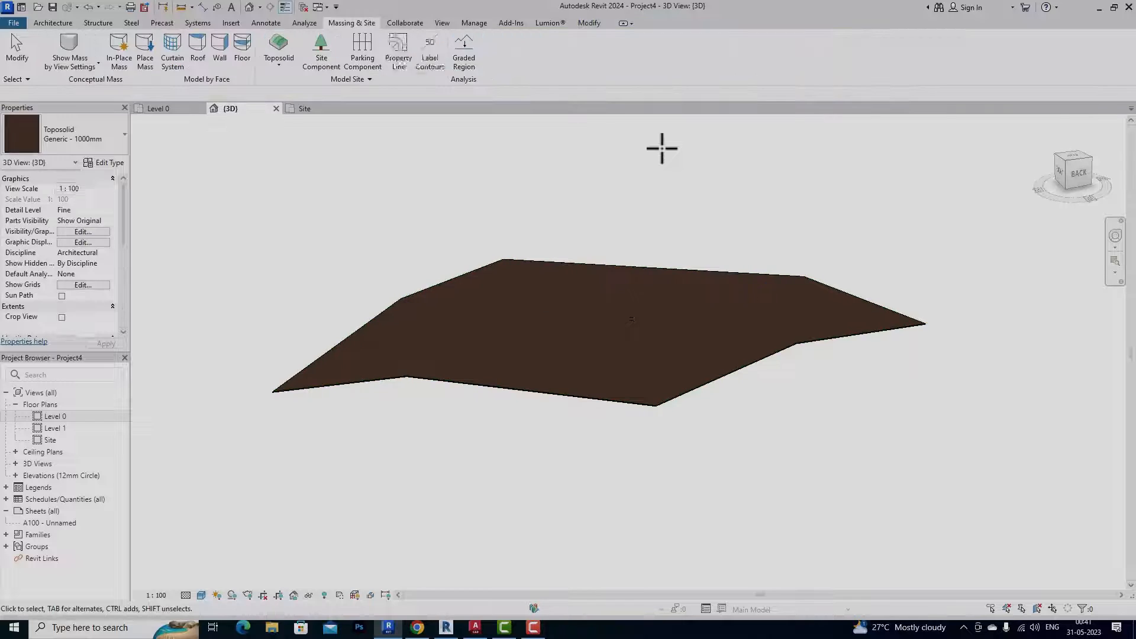
- Reopen point editing on the toposolid and add a row of points at an absolute elevation of 1000 beside the existing ones
scroll(520, 348, "up", 3)
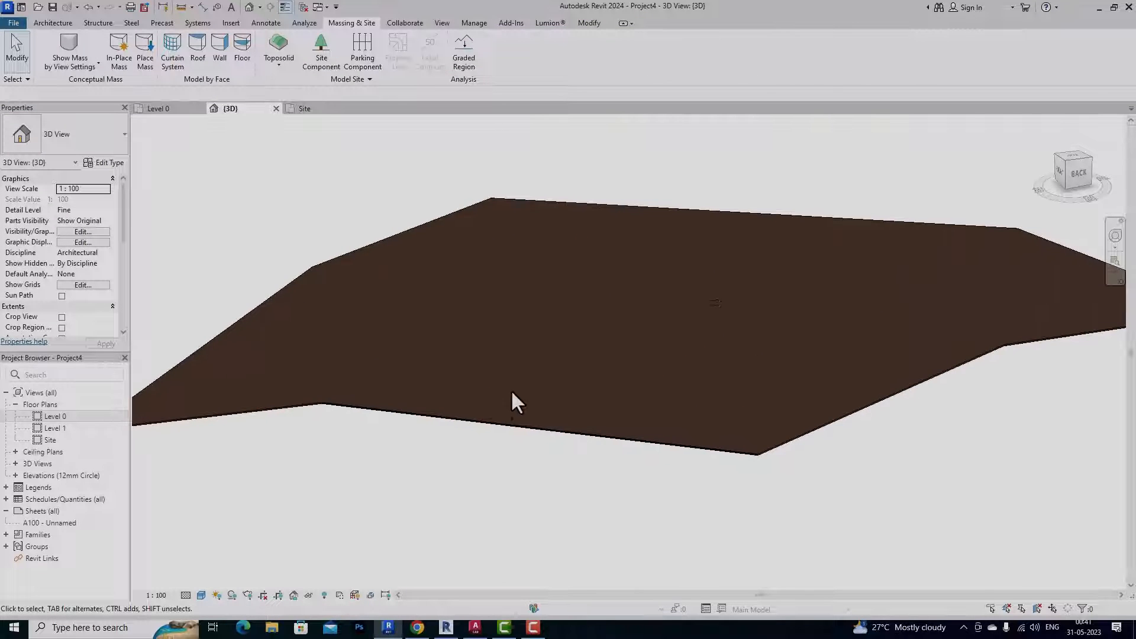
scroll(513, 393, "down", 2)
left_click(461, 276)
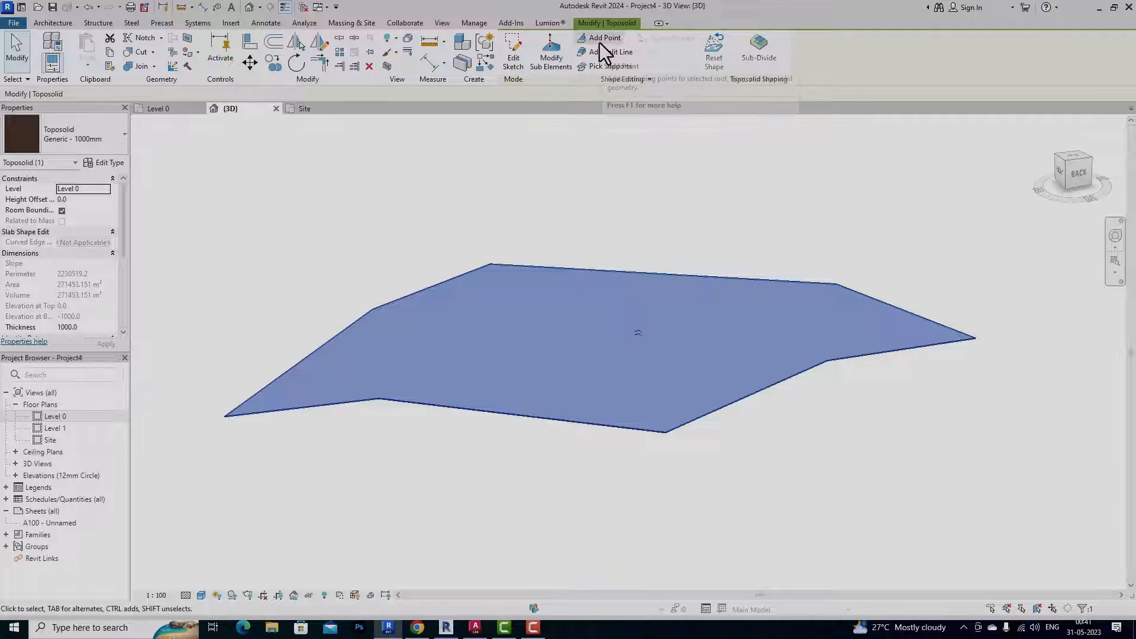
left_click(600, 39)
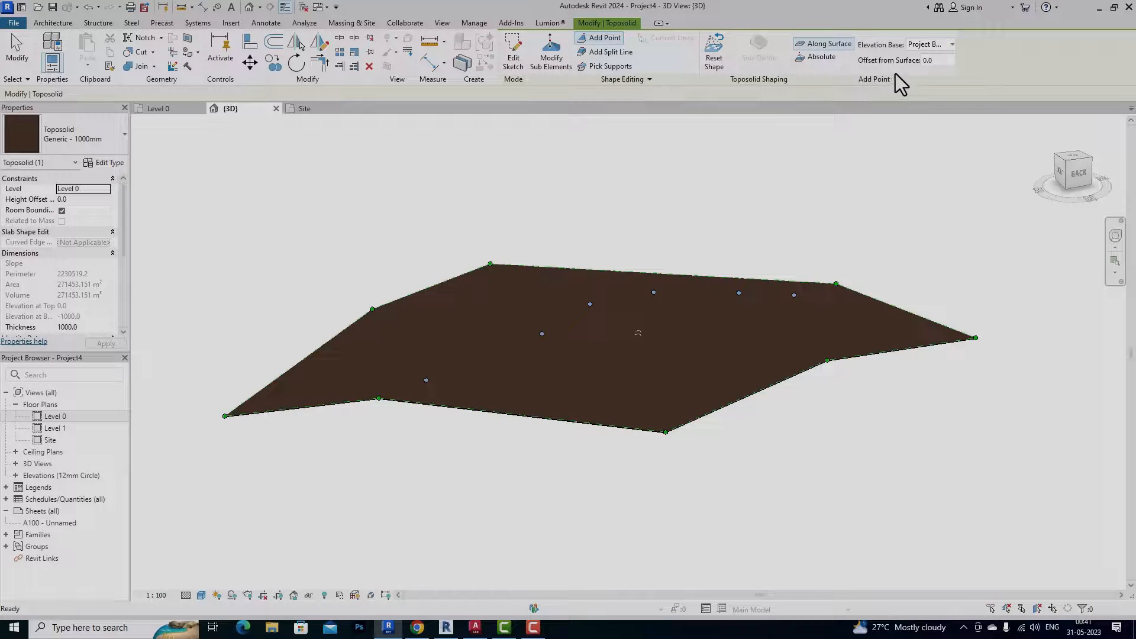
left_click(841, 57)
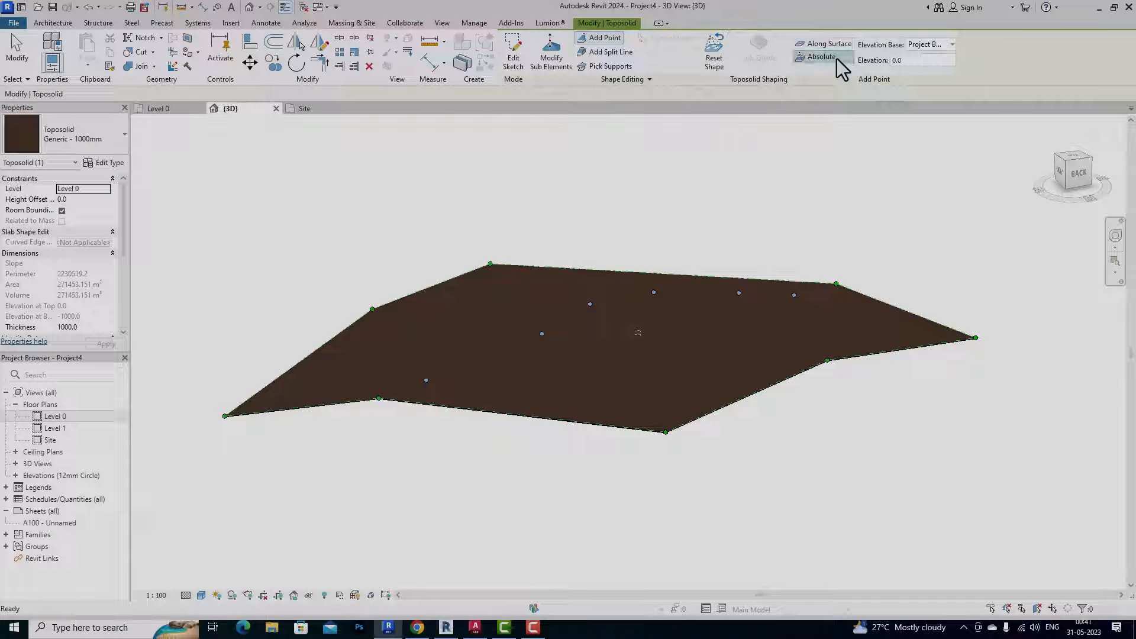
left_click(899, 61)
left_click_drag(903, 63, 875, 64)
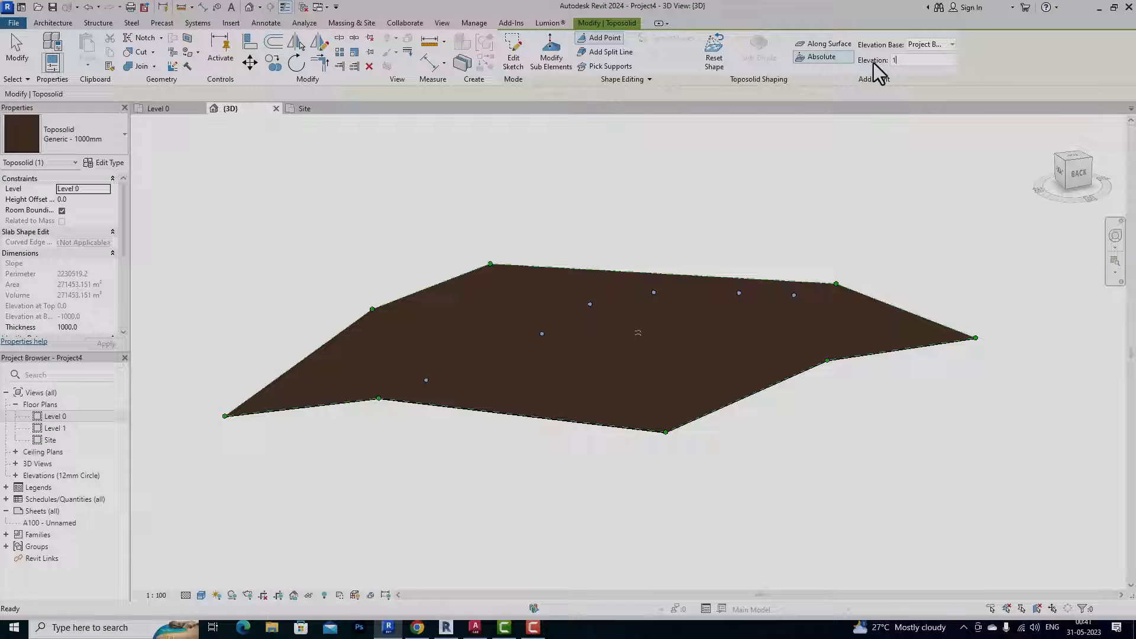
left_click(480, 385)
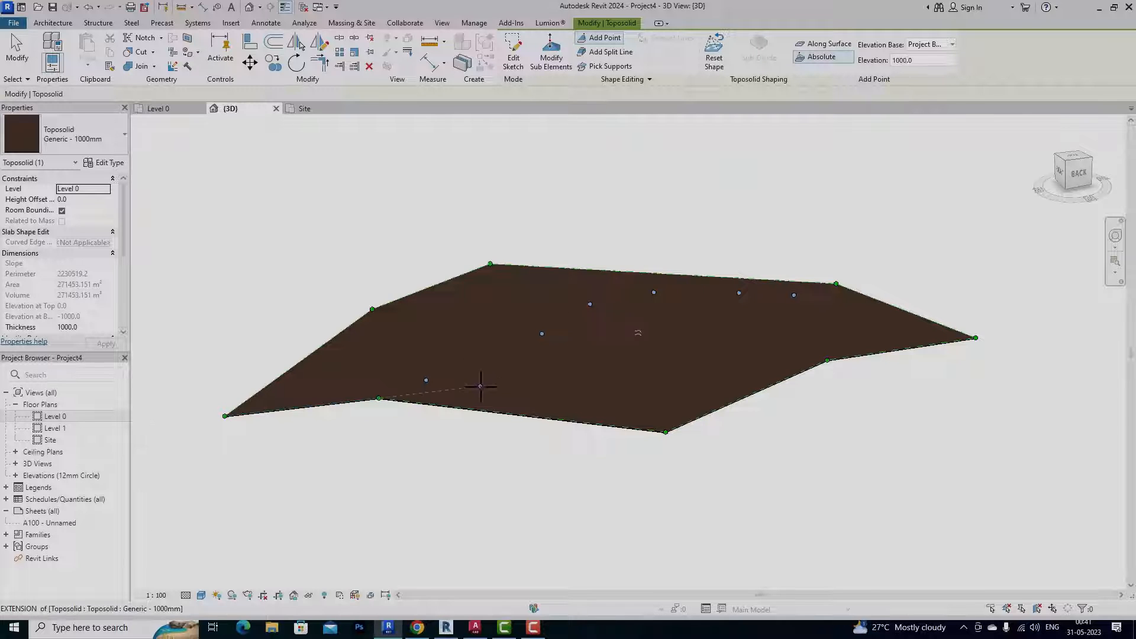
left_click(582, 326)
left_click(634, 301)
left_click(674, 291)
left_click(690, 279)
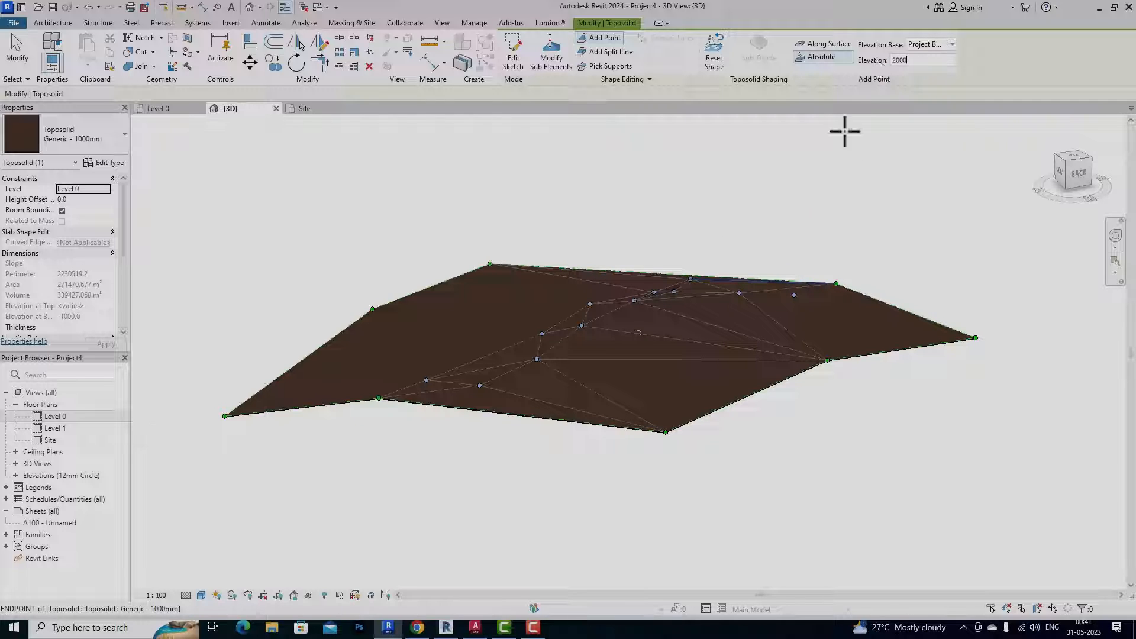
- Add a row of six points across the toposolid at an absolute elevation of 2000, alongside the existing rows
left_click(560, 397)
left_click(596, 373)
left_click(678, 329)
left_click(751, 315)
left_click(824, 291)
left_click(851, 290)
- Add an outer row of five points to the toposolid at an absolute elevation of 3000 and end point editing
double_click(921, 60)
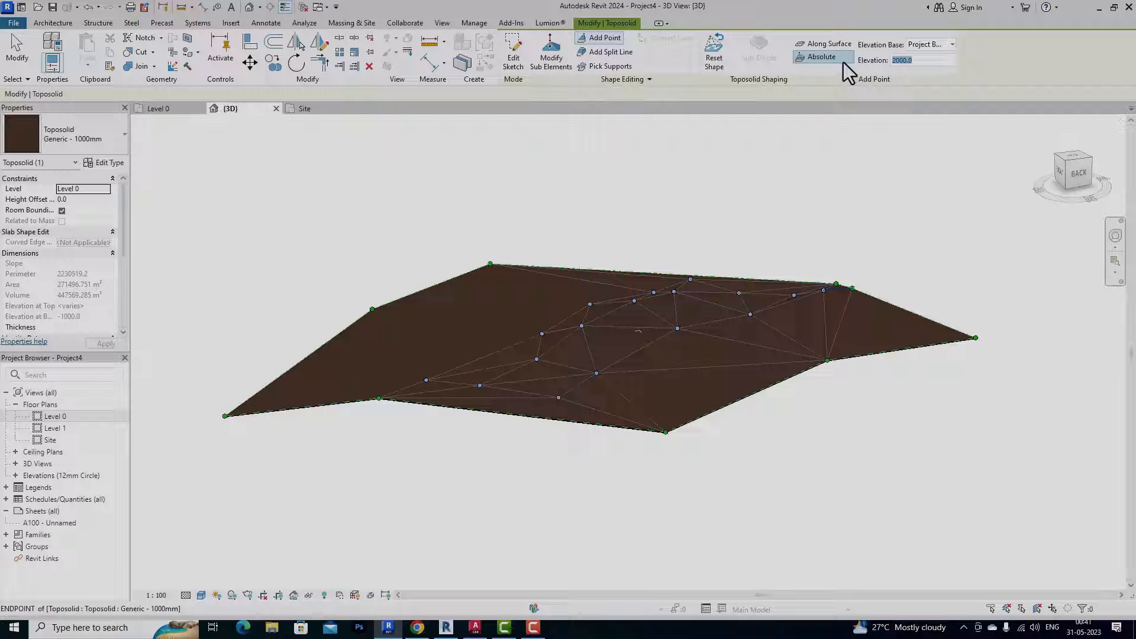
type("3000")
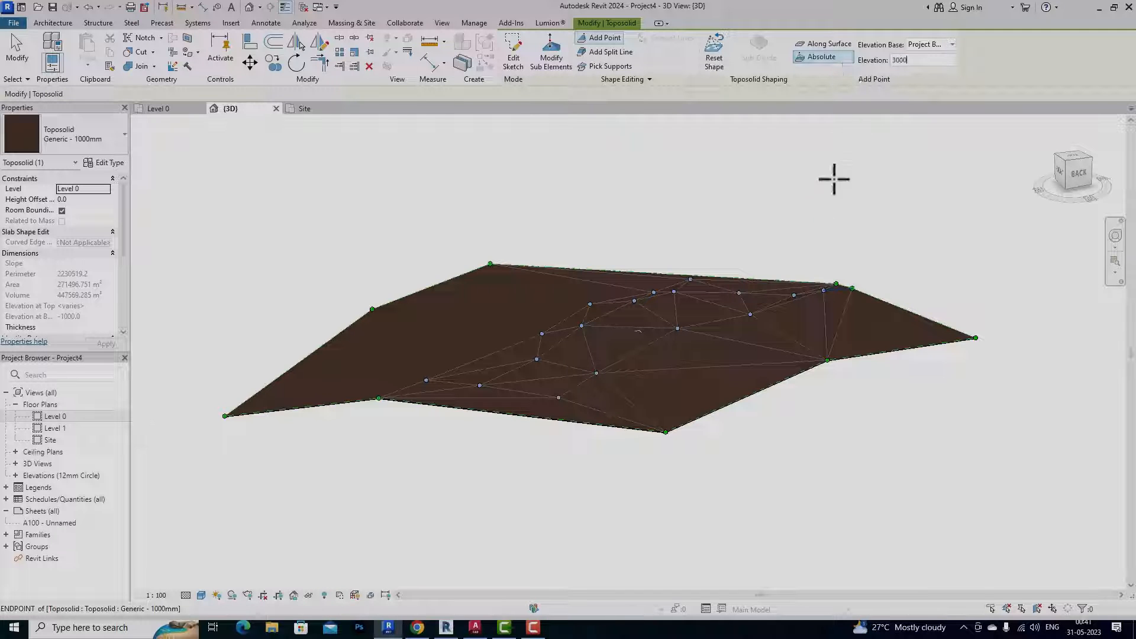
left_click(674, 417)
left_click(766, 337)
left_click(818, 337)
left_click(900, 322)
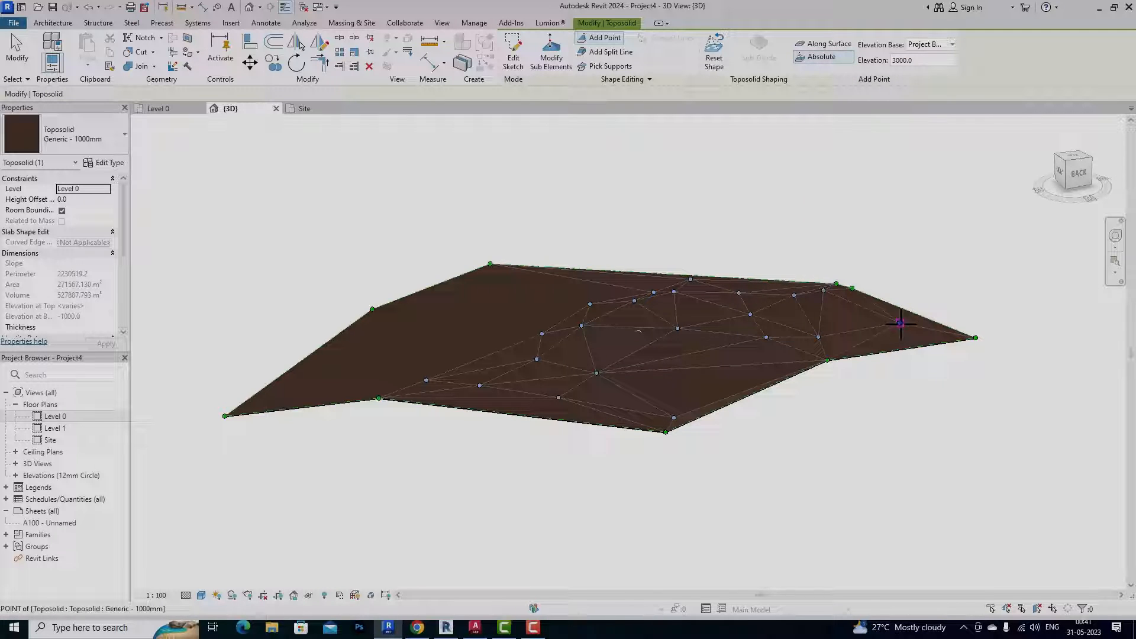
left_click(915, 311)
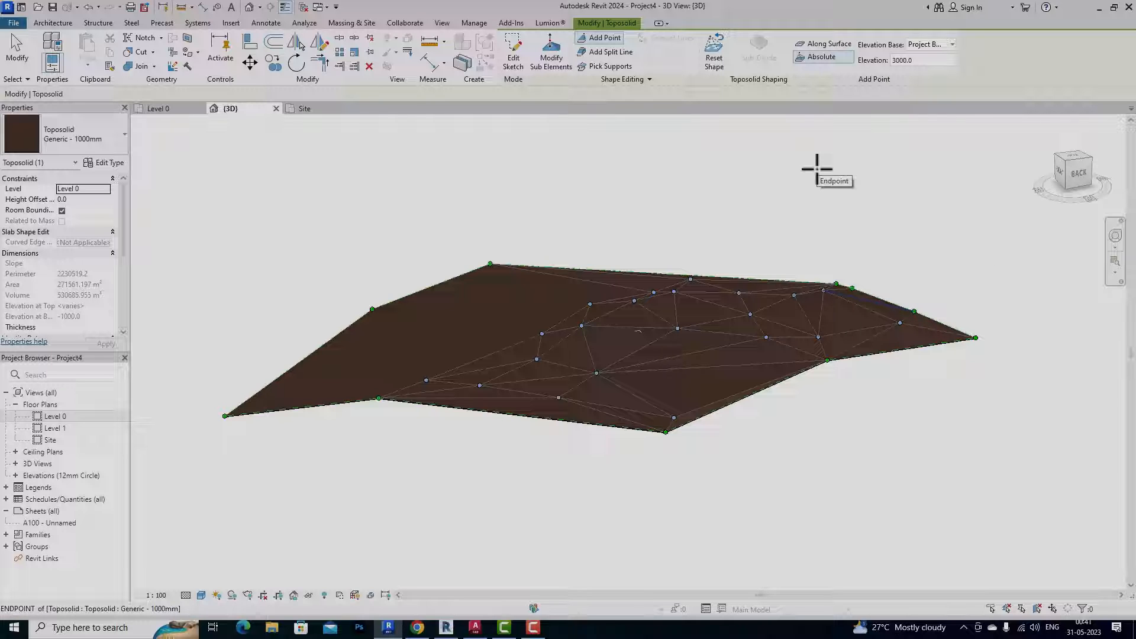
key("Escape")
key("Escape")
- Sub-divide the toposolid with a six-sided polygon boundary on its flat area and finish the sketch
scroll(623, 373, "up", 2)
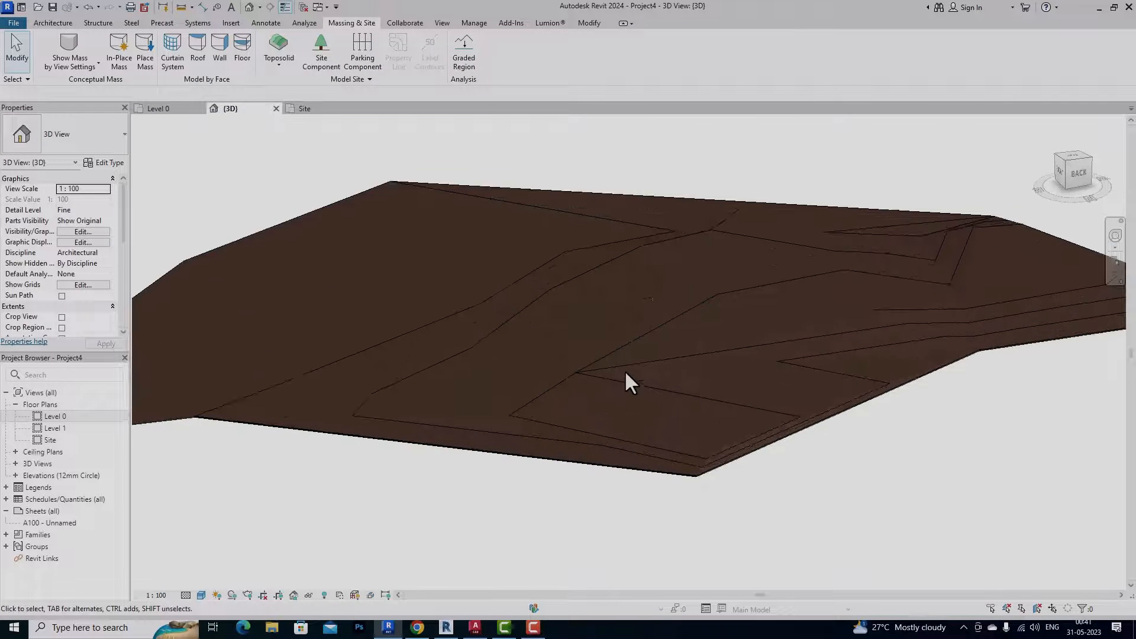
scroll(599, 390, "down", 1)
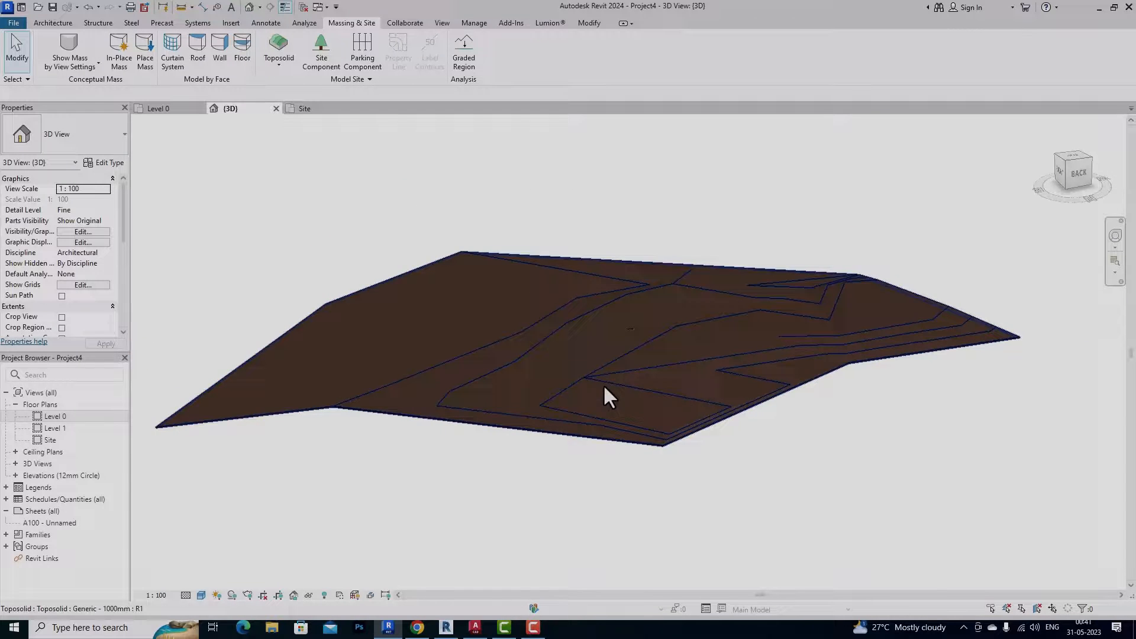
scroll(621, 366, "down", 1)
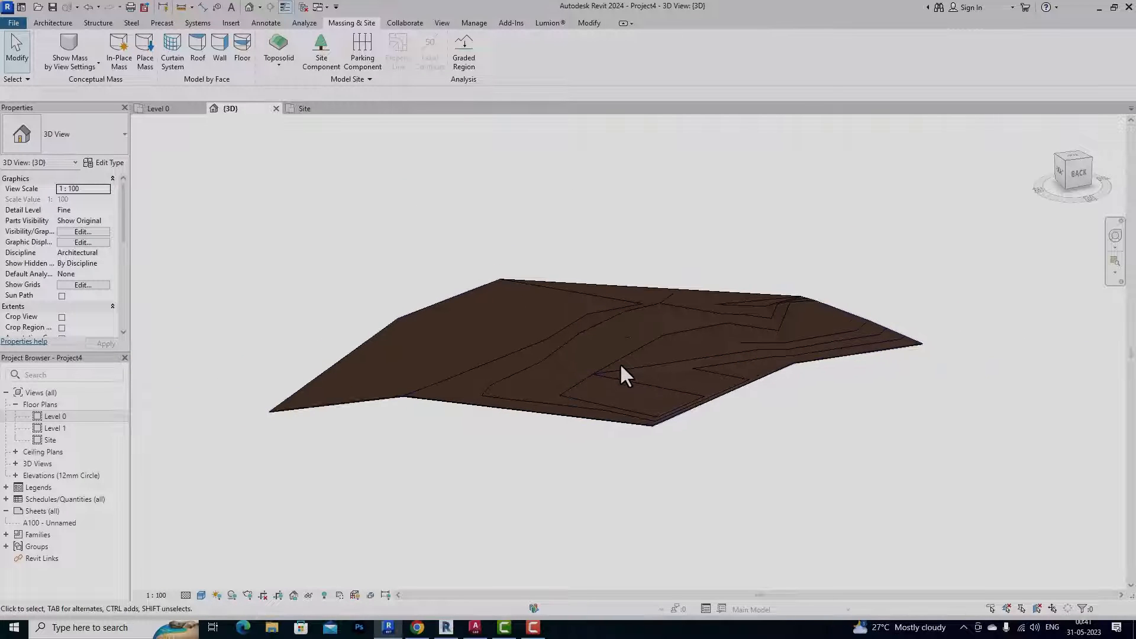
left_click(461, 403)
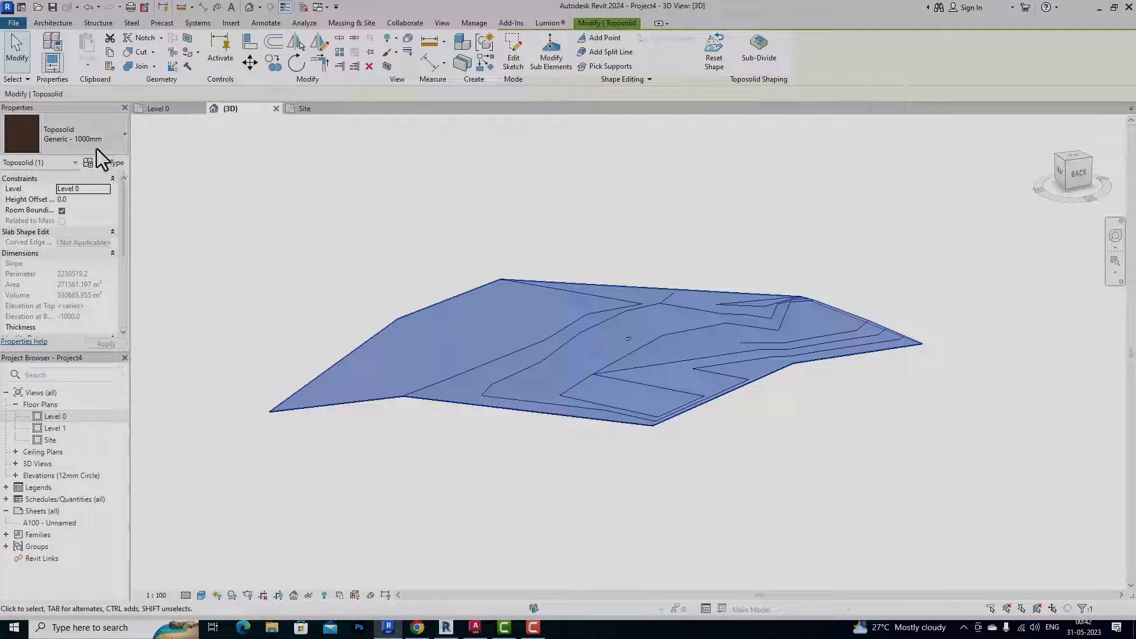
left_click(769, 59)
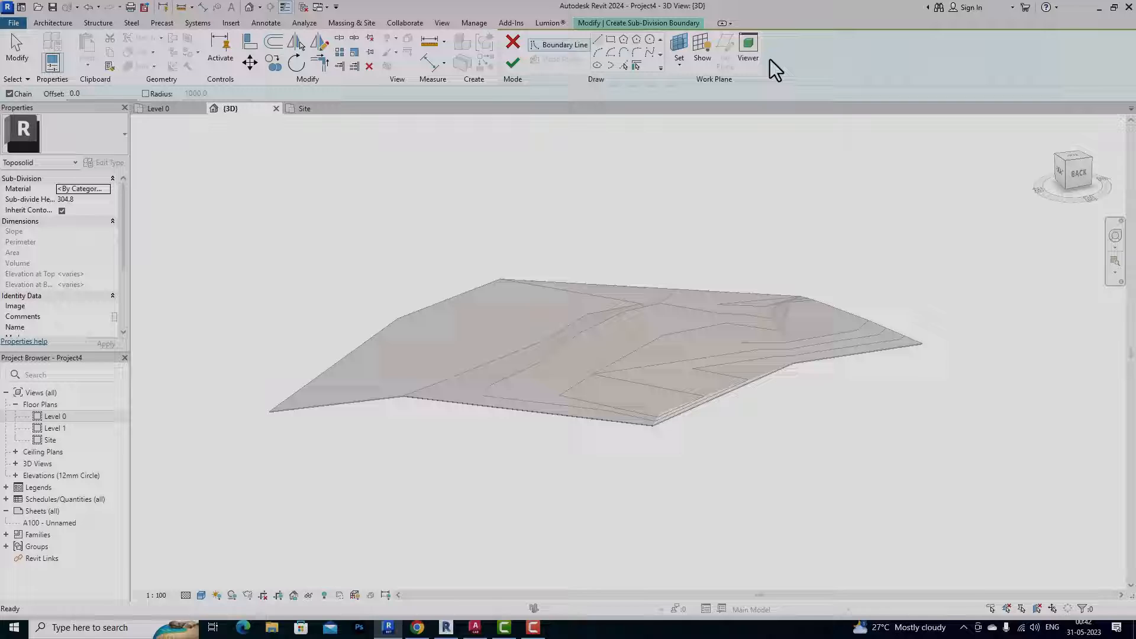
left_click(624, 39)
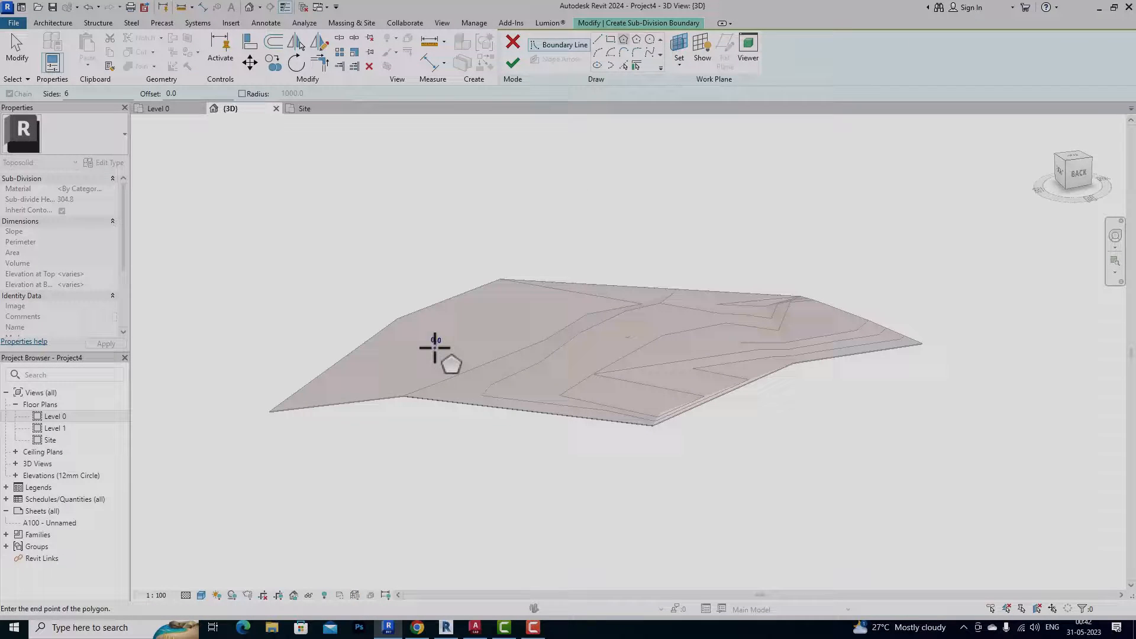
left_click(418, 329)
left_click(516, 62)
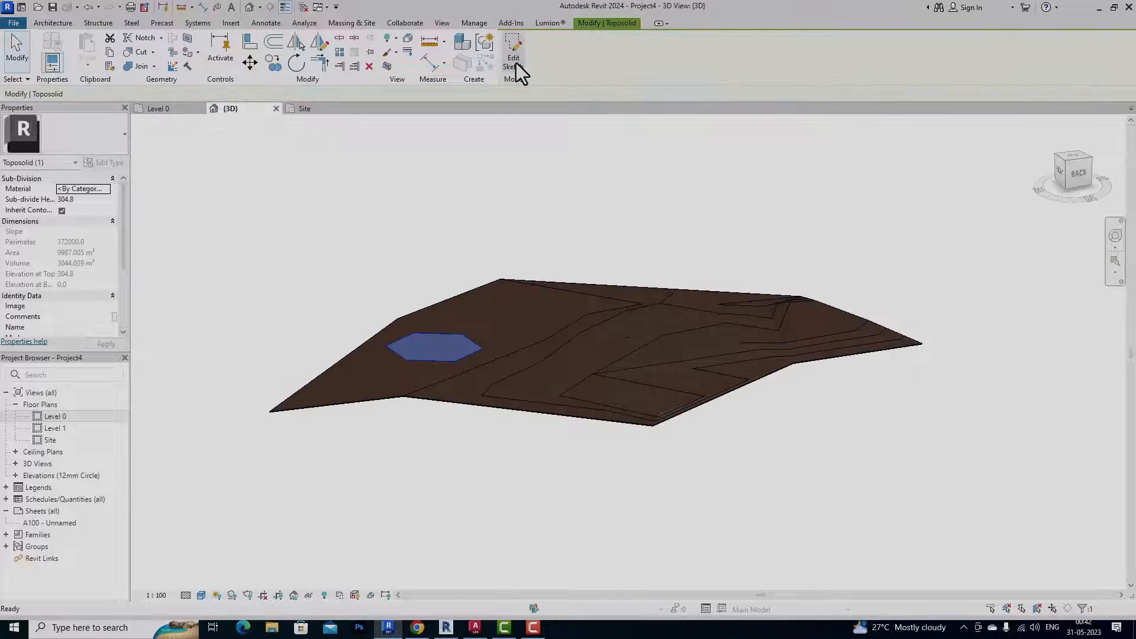
left_click(485, 156)
- Open the material assignment of the hexagonal sub-division and create a new material
scroll(414, 343, "up", 3)
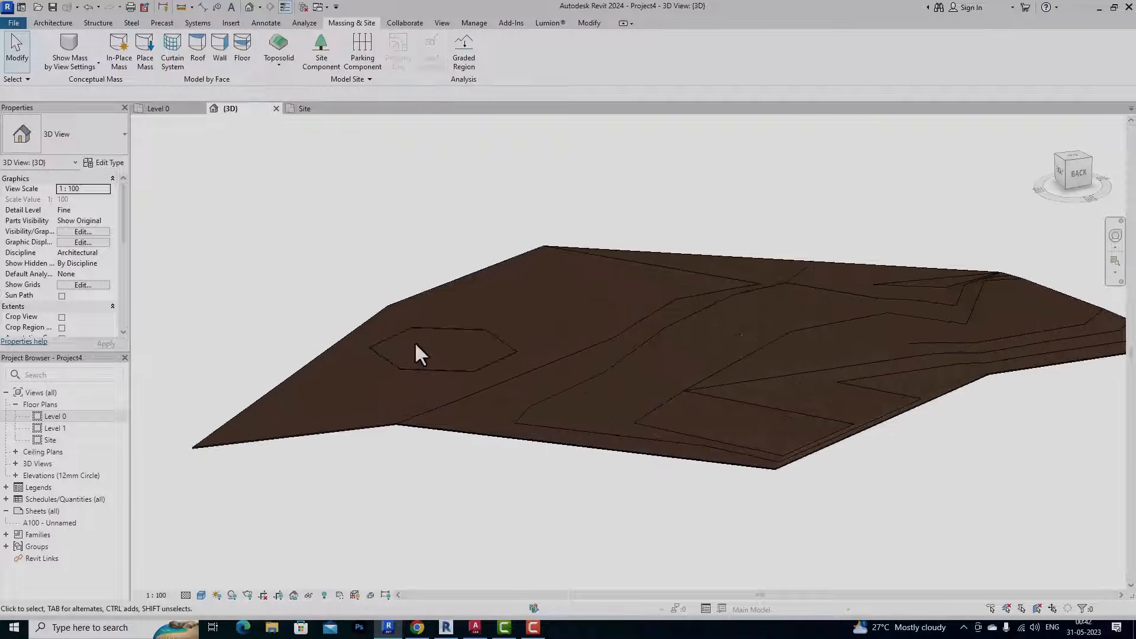
left_click(416, 327)
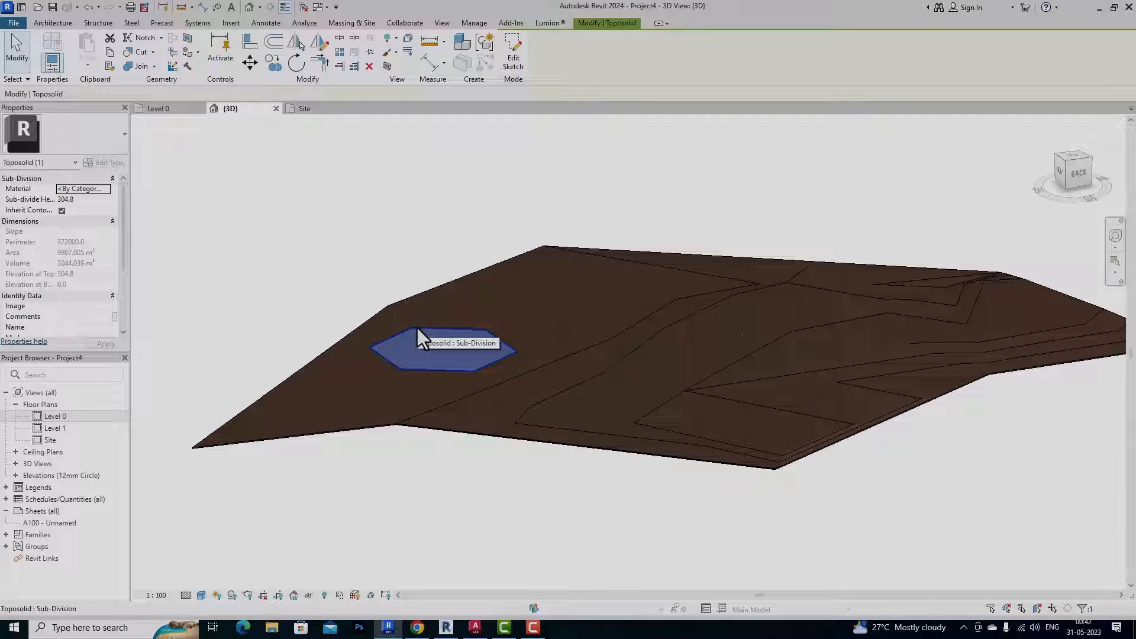
mouse_move(107, 191)
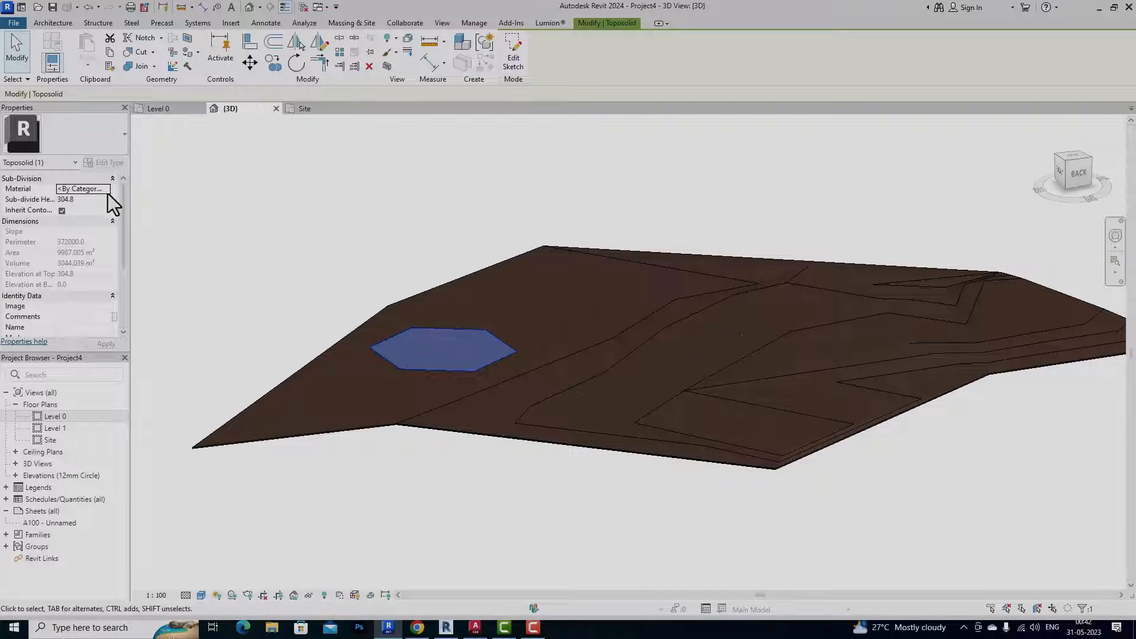
left_click(107, 189)
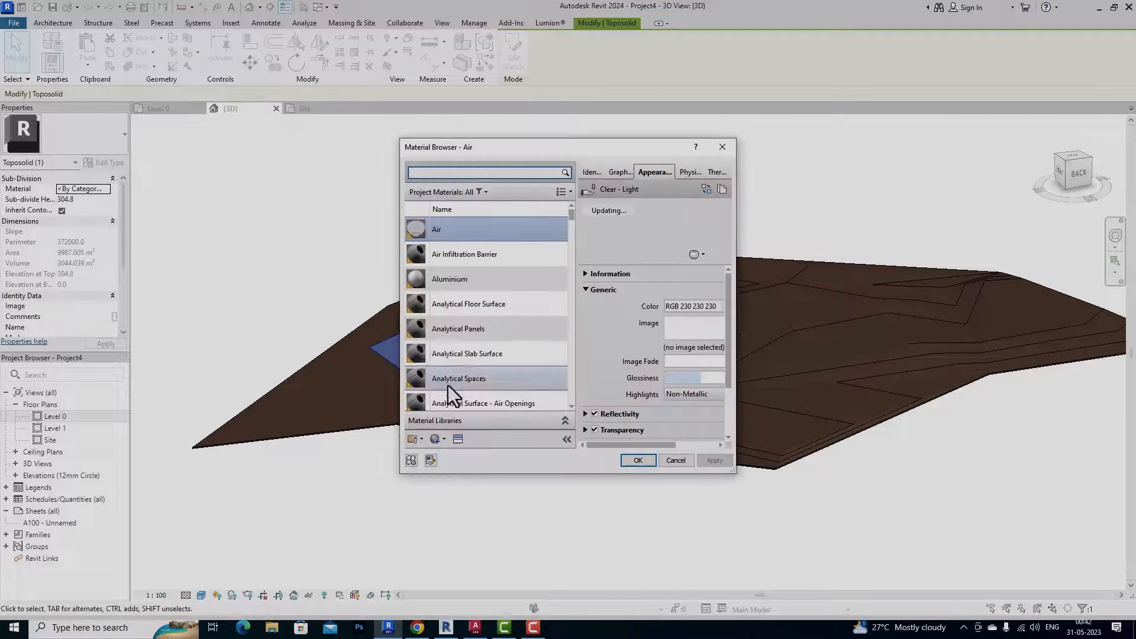
left_click(439, 439)
left_click(451, 454)
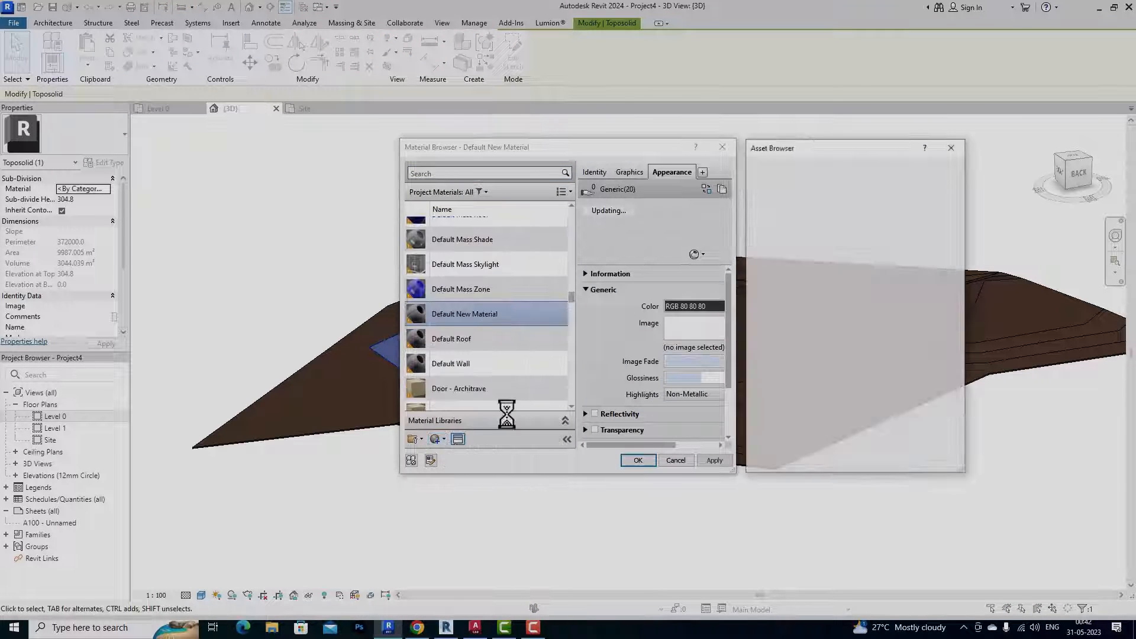
- Give the new material the 1in Square - Ivory appearance and apply it to the hexagonal sub-division
double_click(856, 400)
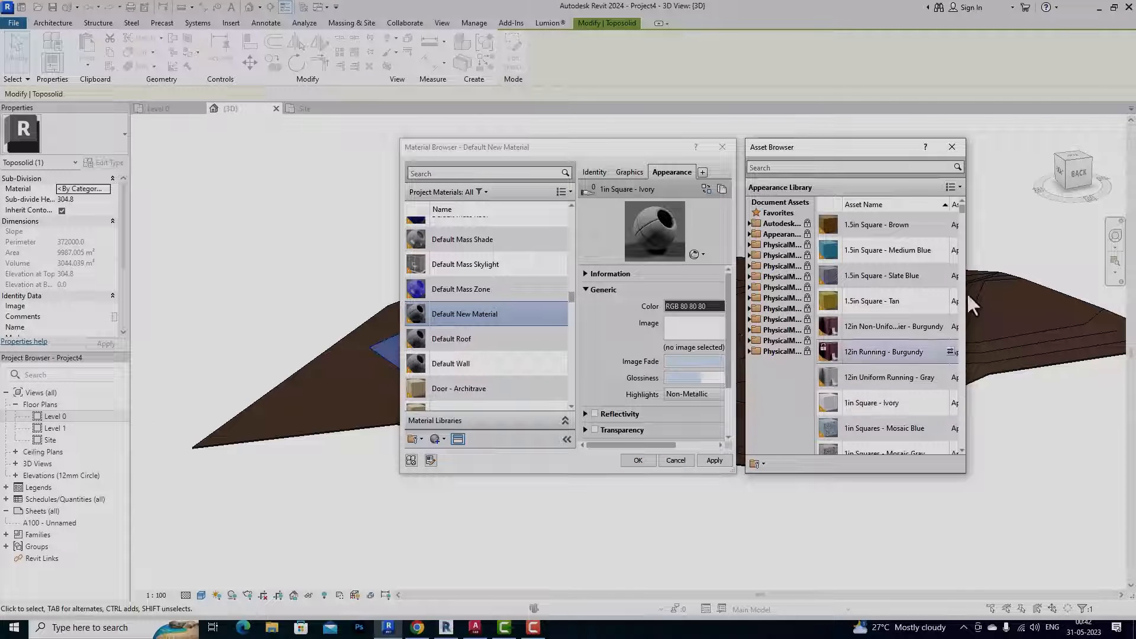
left_click(961, 148)
left_click(708, 461)
left_click(625, 463)
left_click(499, 453)
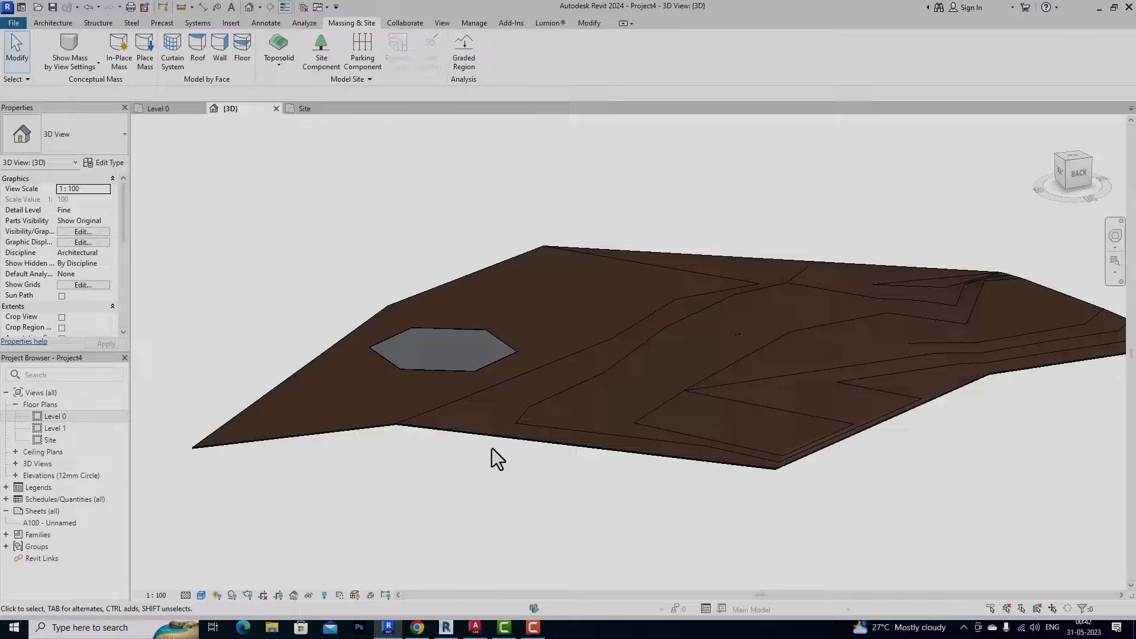
left_click(476, 365)
key("Escape")
left_click(470, 420)
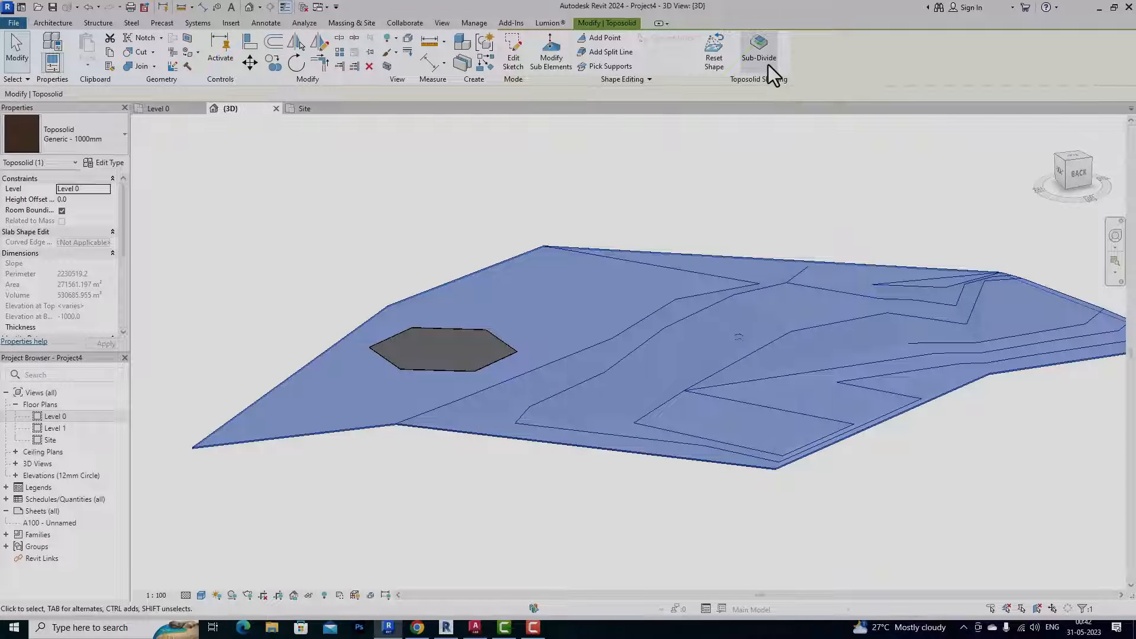
left_click(609, 54)
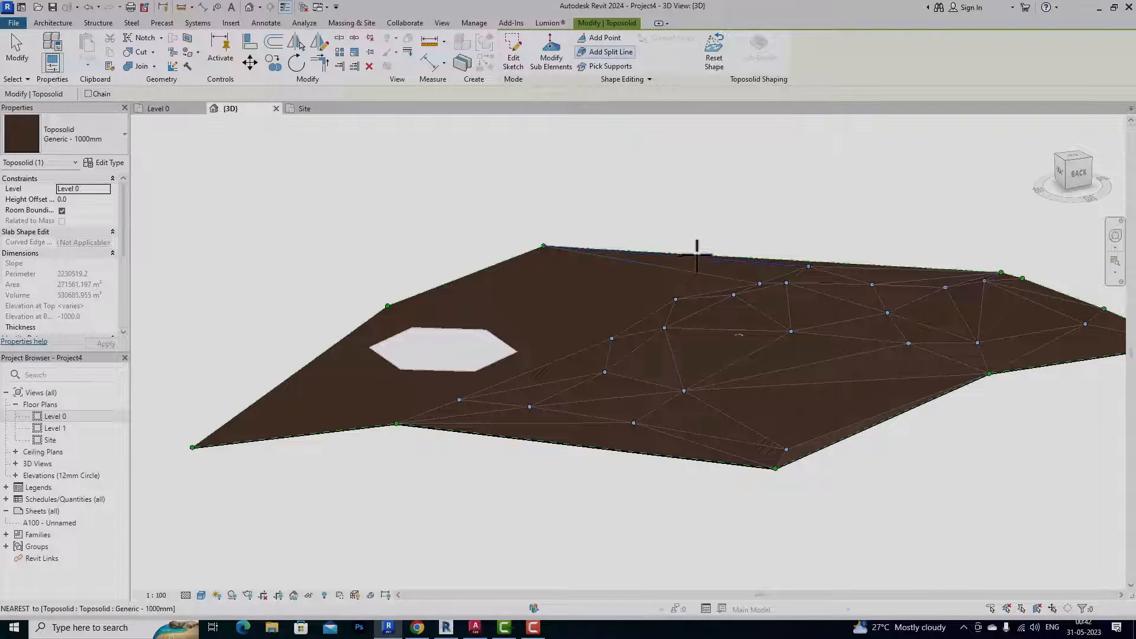
scroll(697, 252, "up", 3)
scroll(651, 252, "down", 2)
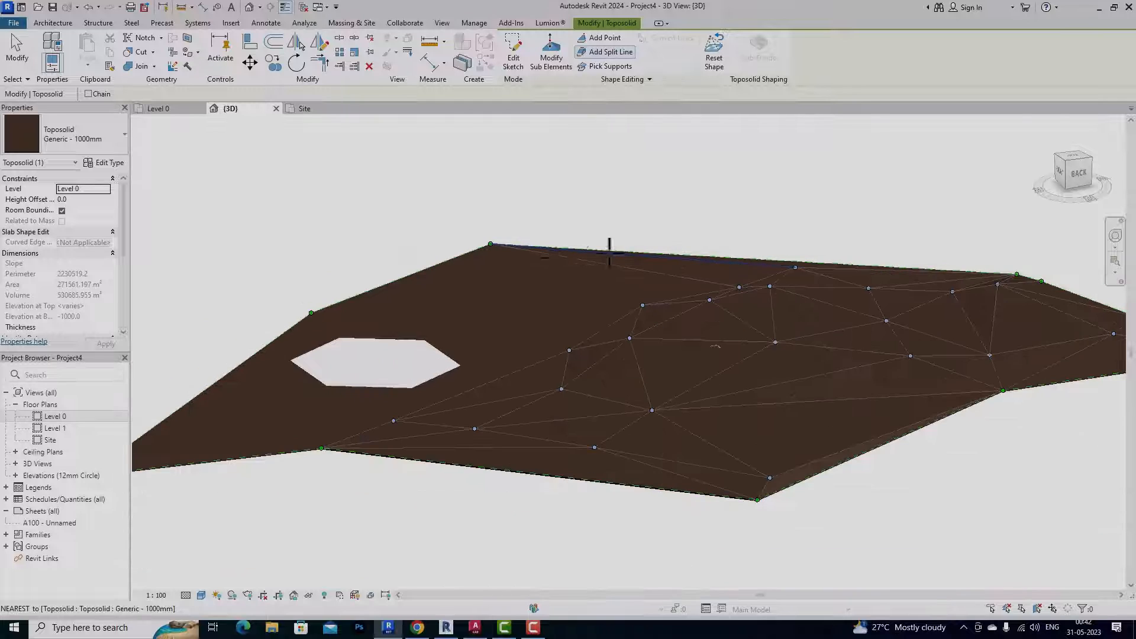
key("Escape")
key("Escape")
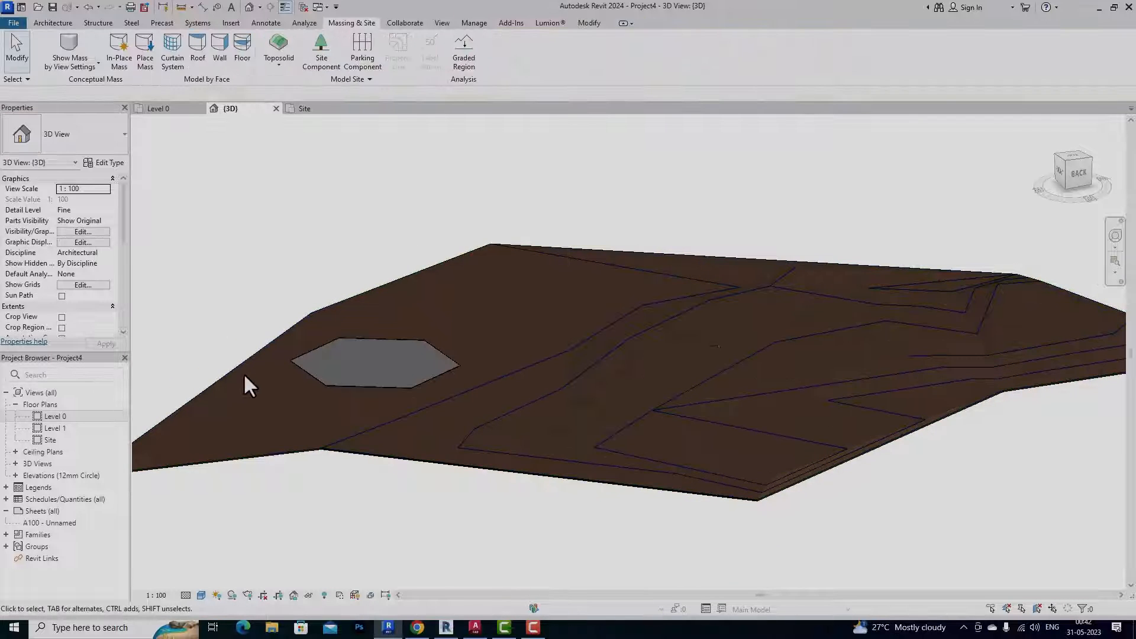
left_click(243, 373)
left_click(597, 50)
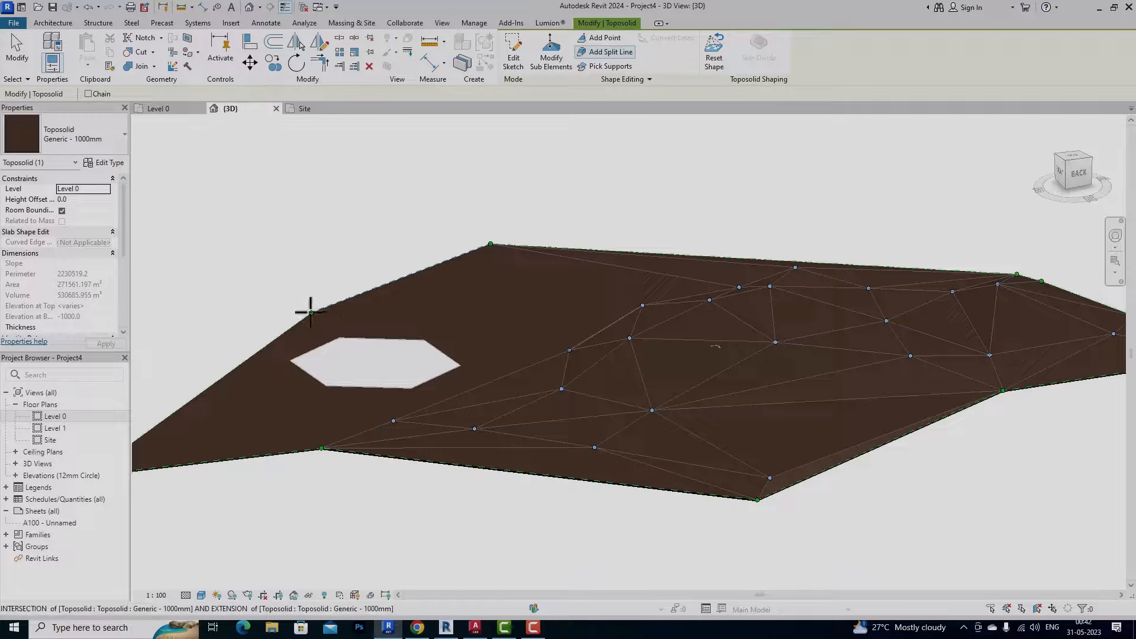
key("Escape")
key("Escape")
- Add a split line across the toposolid from its far edge to its near edge, between the hexagonal sub-division and the contoured area
left_click(428, 271)
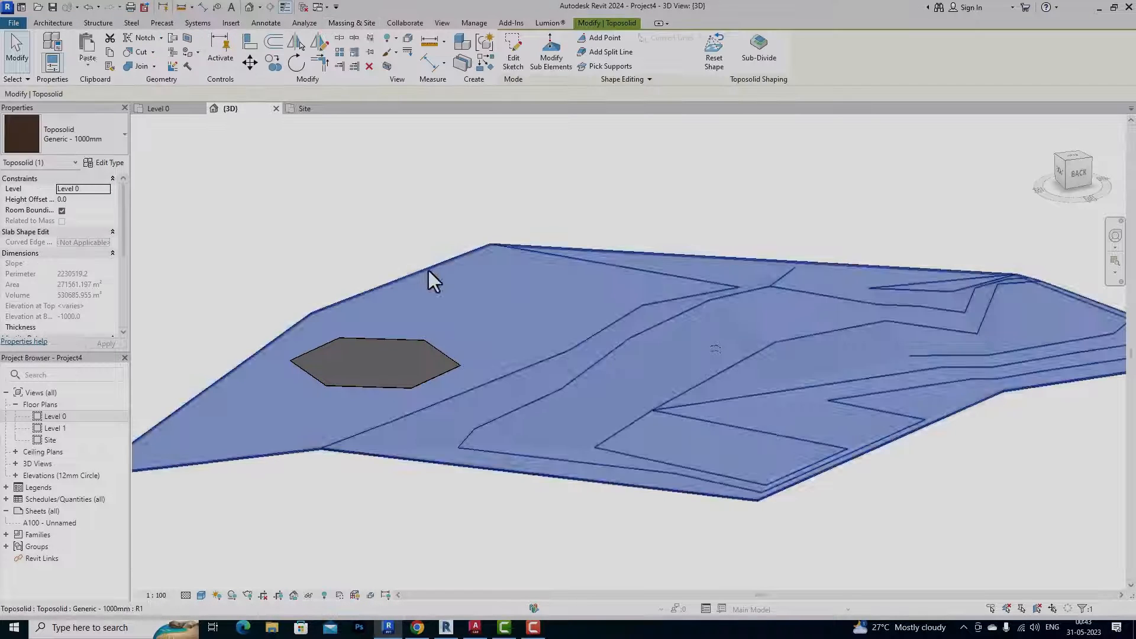
left_click(591, 54)
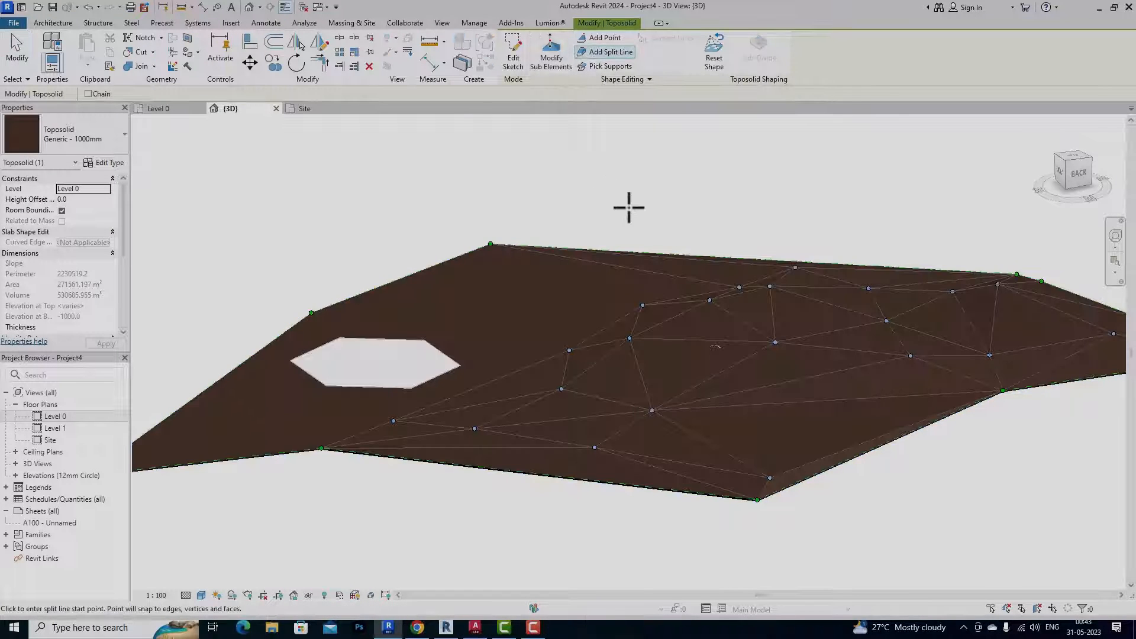
left_click(622, 252)
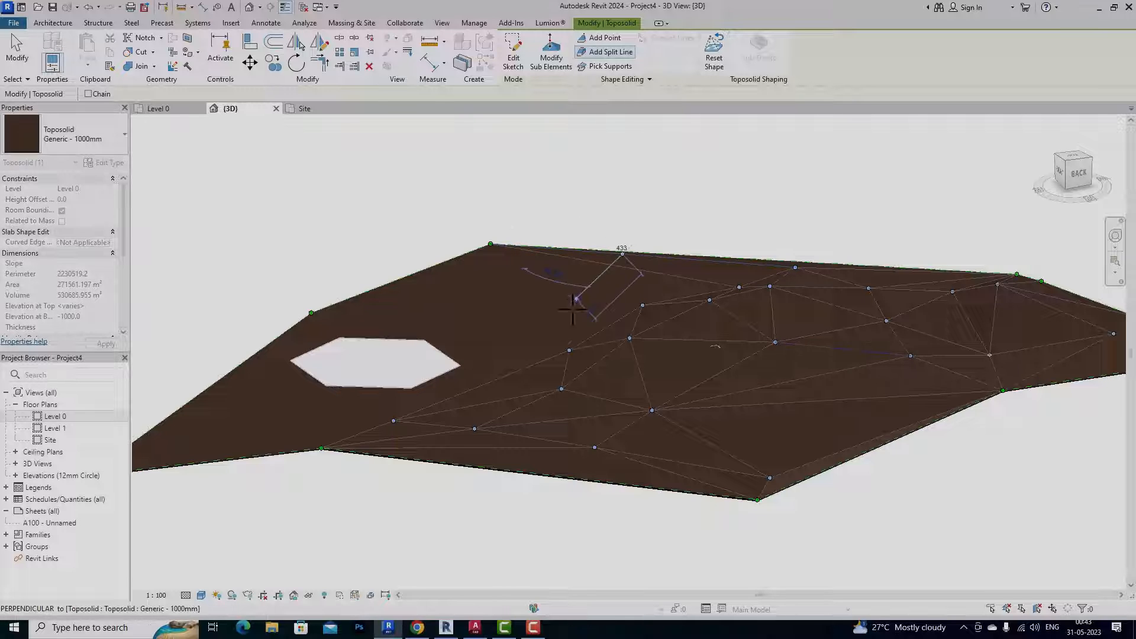
left_click(457, 465)
key("Escape")
key("Escape")
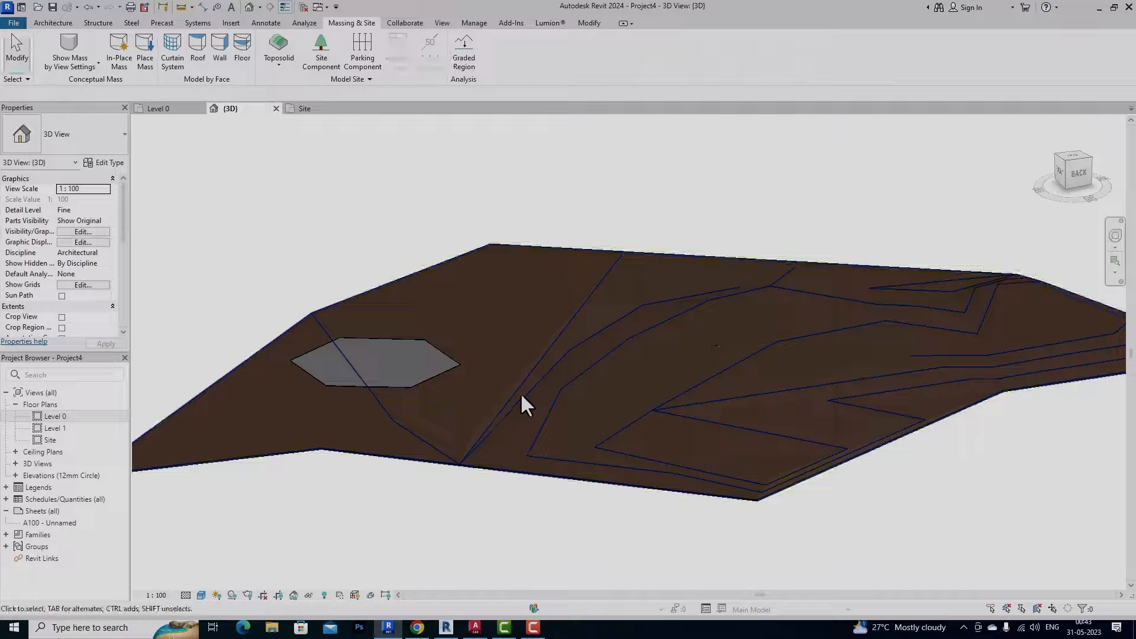
- Modify the toposolid's sub-elements by raising the split line well above the surrounding terrain to form a ridge
left_click(540, 370)
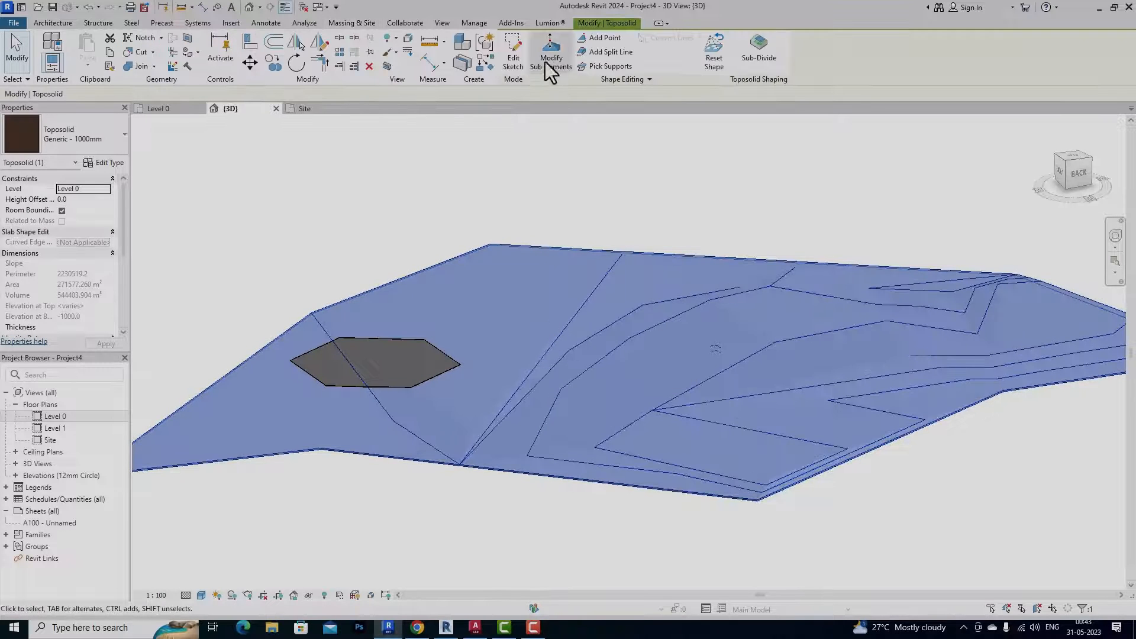
left_click(550, 59)
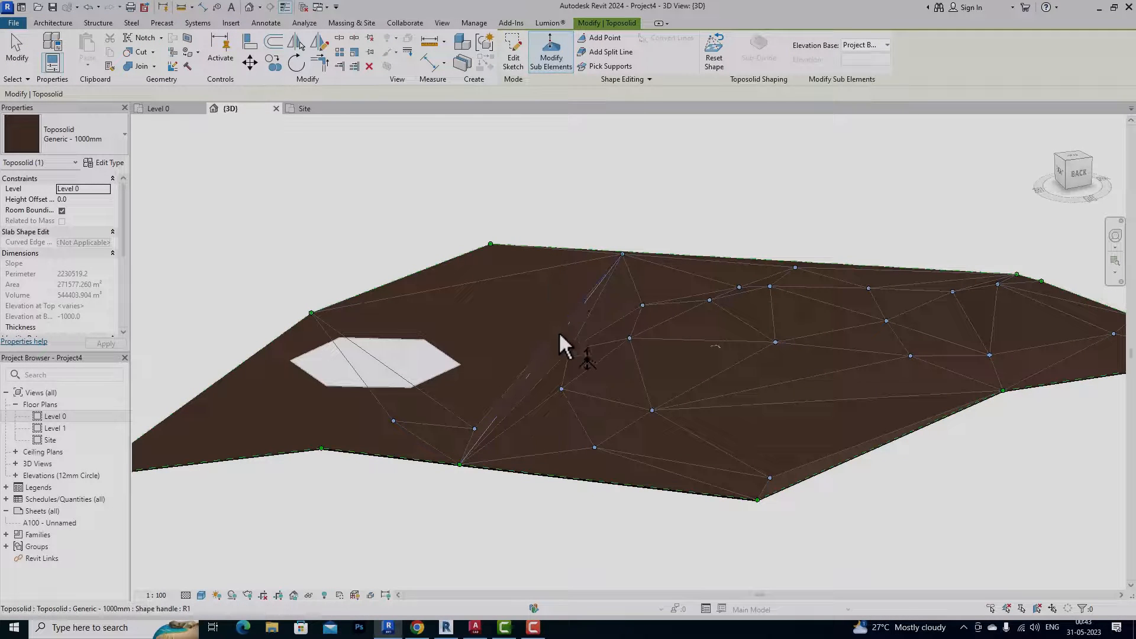
left_click(559, 332)
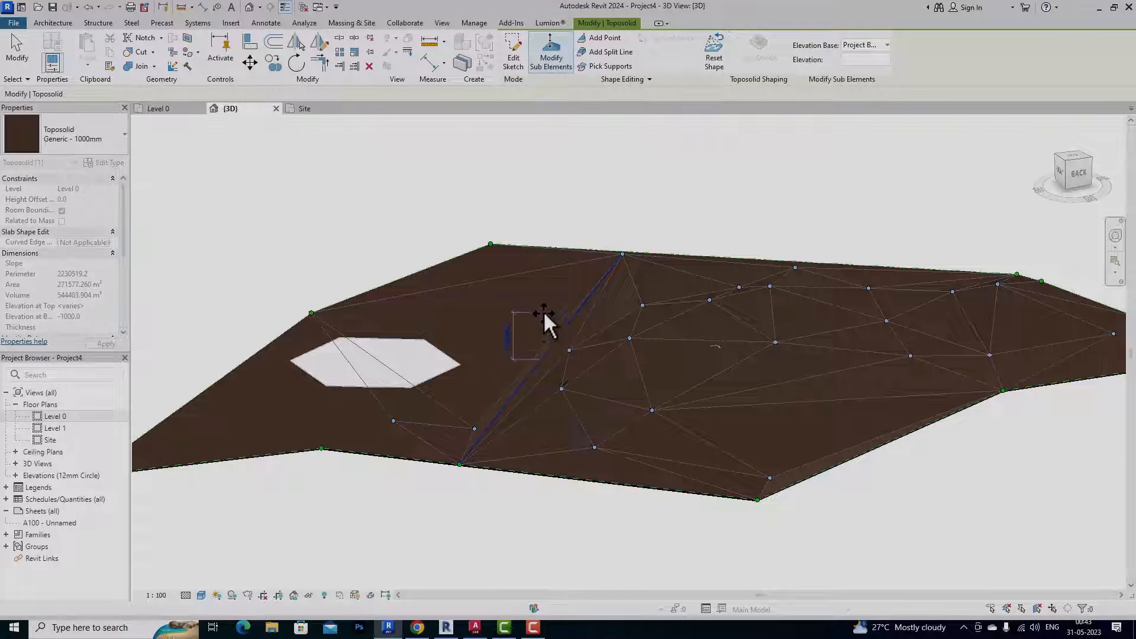
left_click_drag(543, 311, 541, 294)
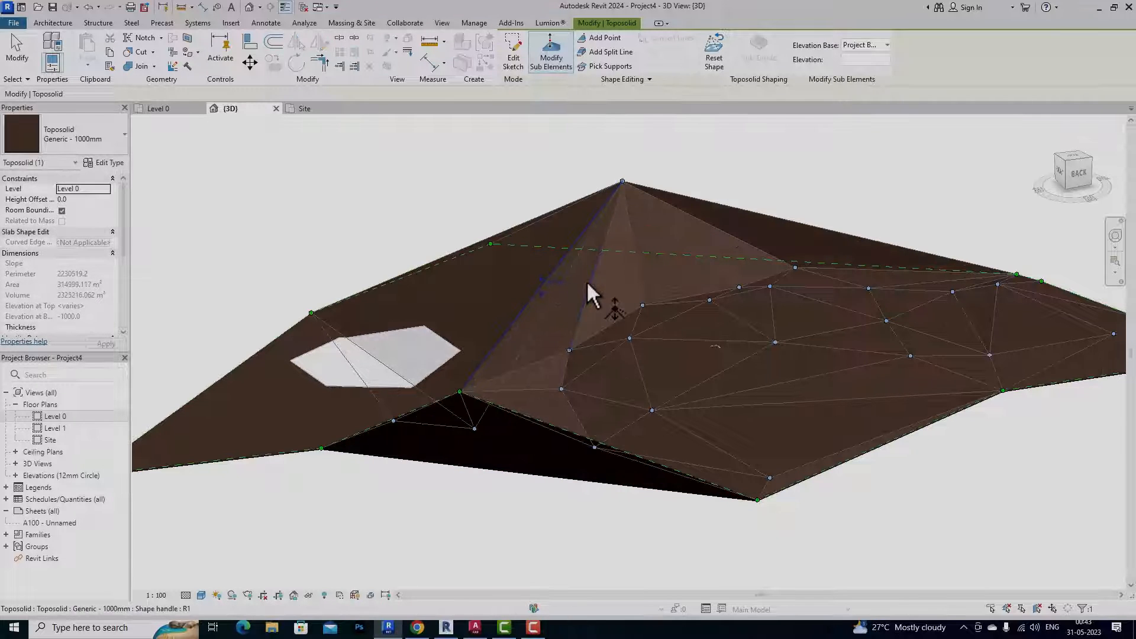
- Raise three points beyond the ridge, the second to an elevation of 55000 and the third to 75000, and end editing
left_click(709, 296)
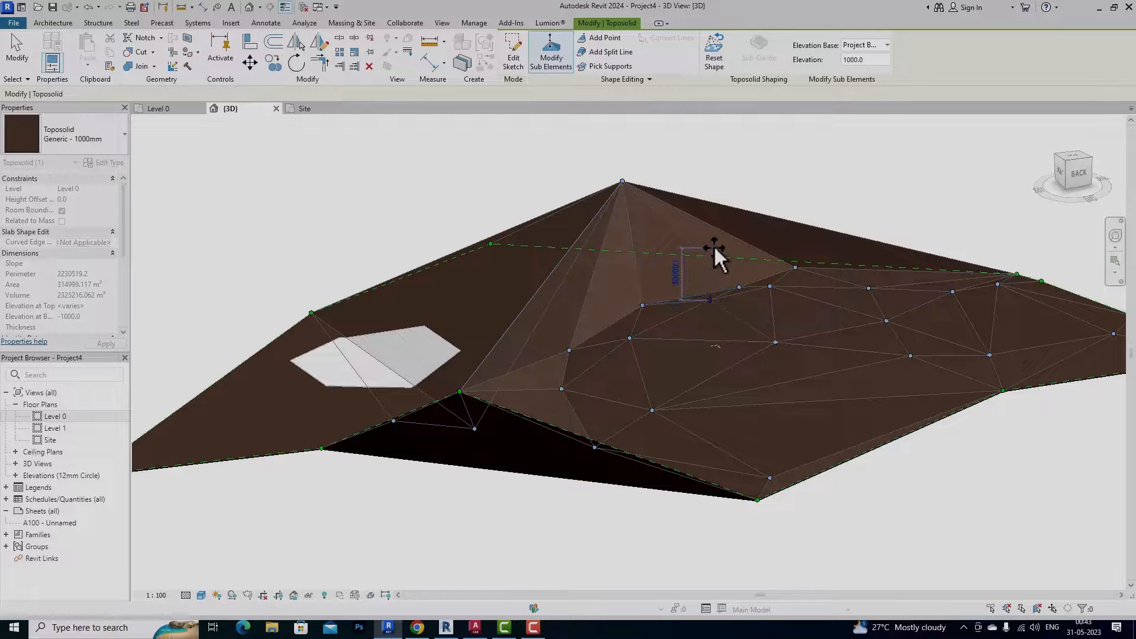
left_click_drag(713, 245, 714, 245)
left_click_drag(794, 263, 793, 194)
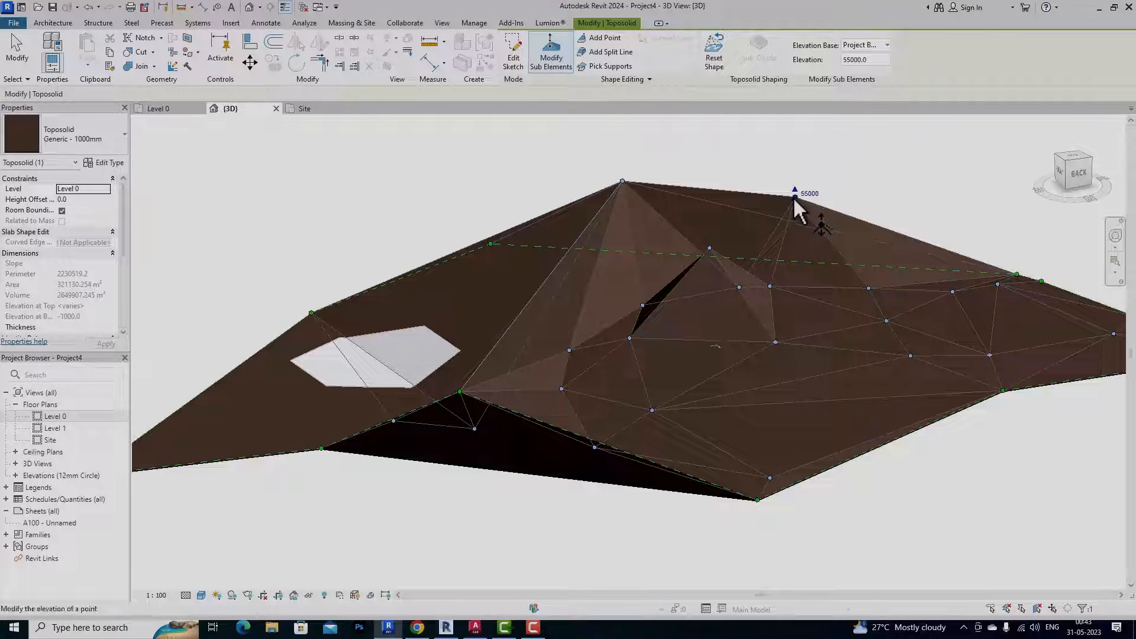
left_click(867, 286)
left_click_drag(867, 281, 887, 188)
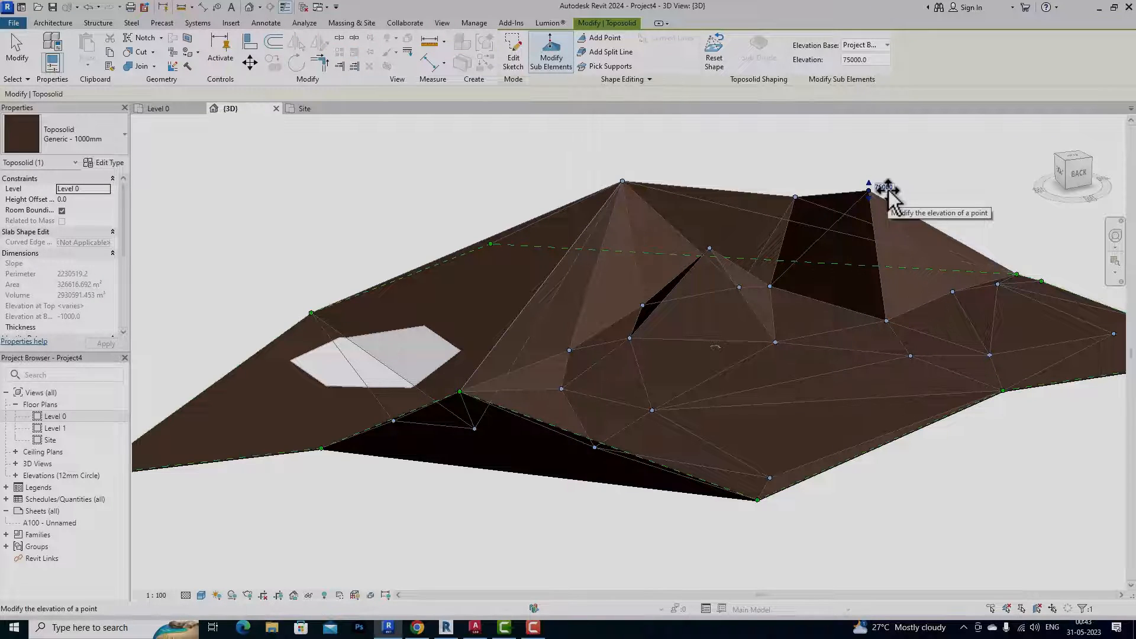
key("Escape")
key("Escape")
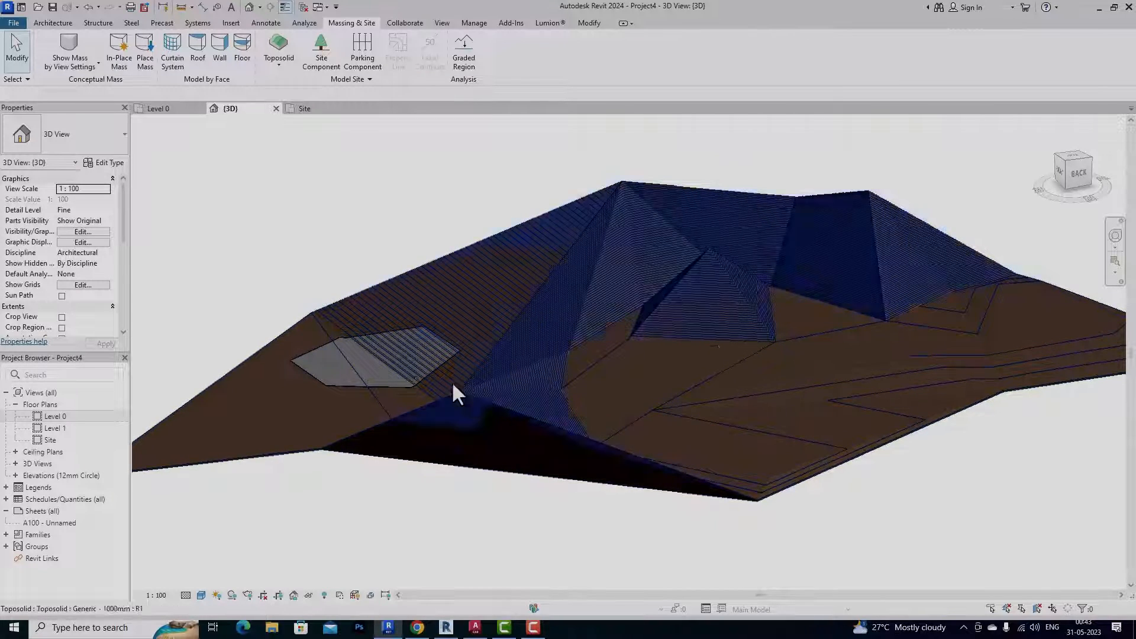
- Reset the toposolid's shape to remove all the raised points, contours and split lines
scroll(414, 377, "down", 2)
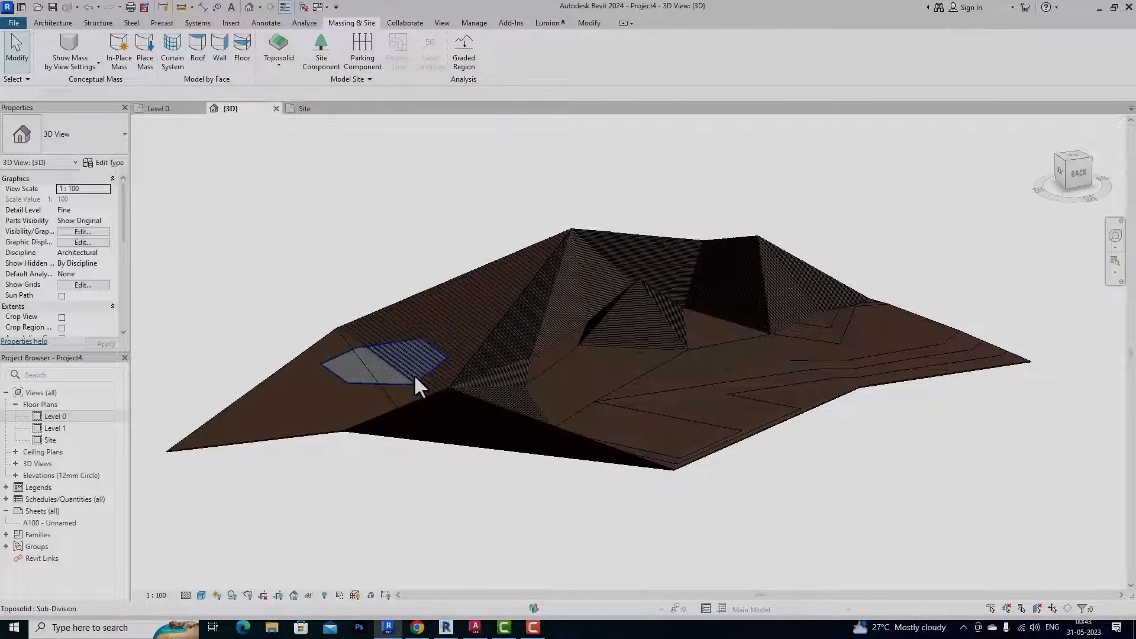
left_click(474, 338)
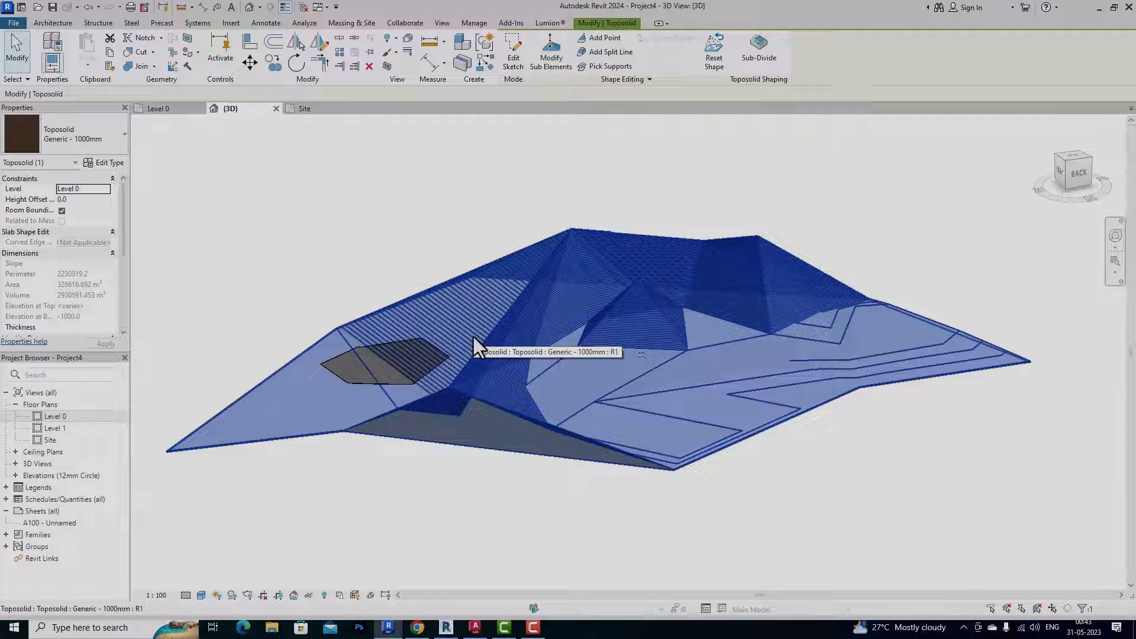
left_click(709, 73)
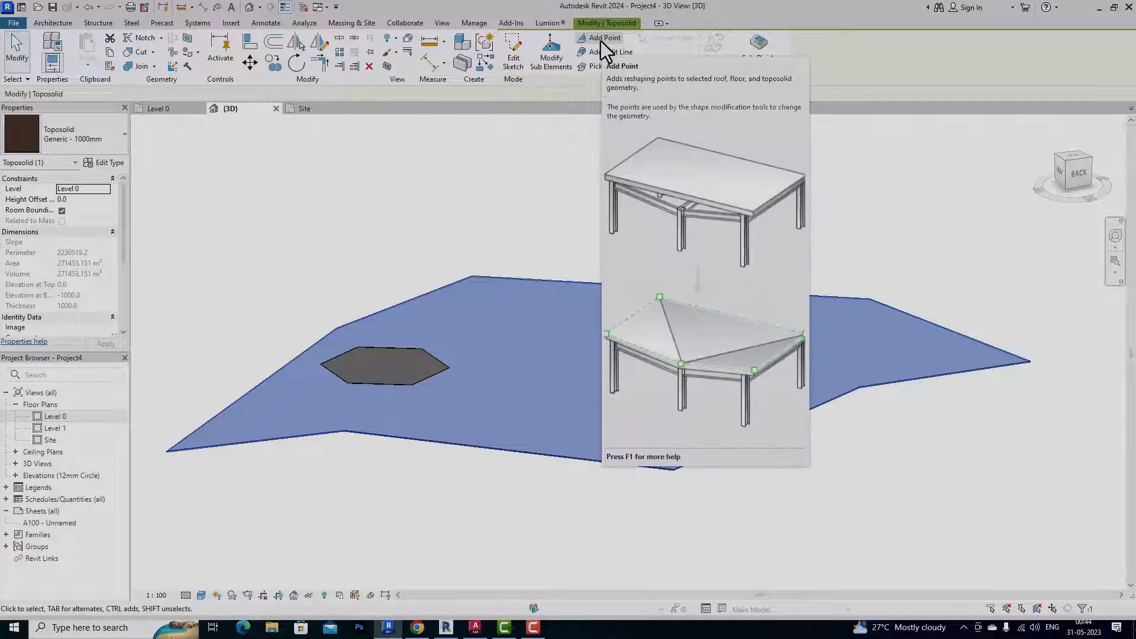
- Add a row of four points at absolute elevation 3000 across the toposolid, beside the hexagonal sub-division and ending on the far edge
left_click(602, 39)
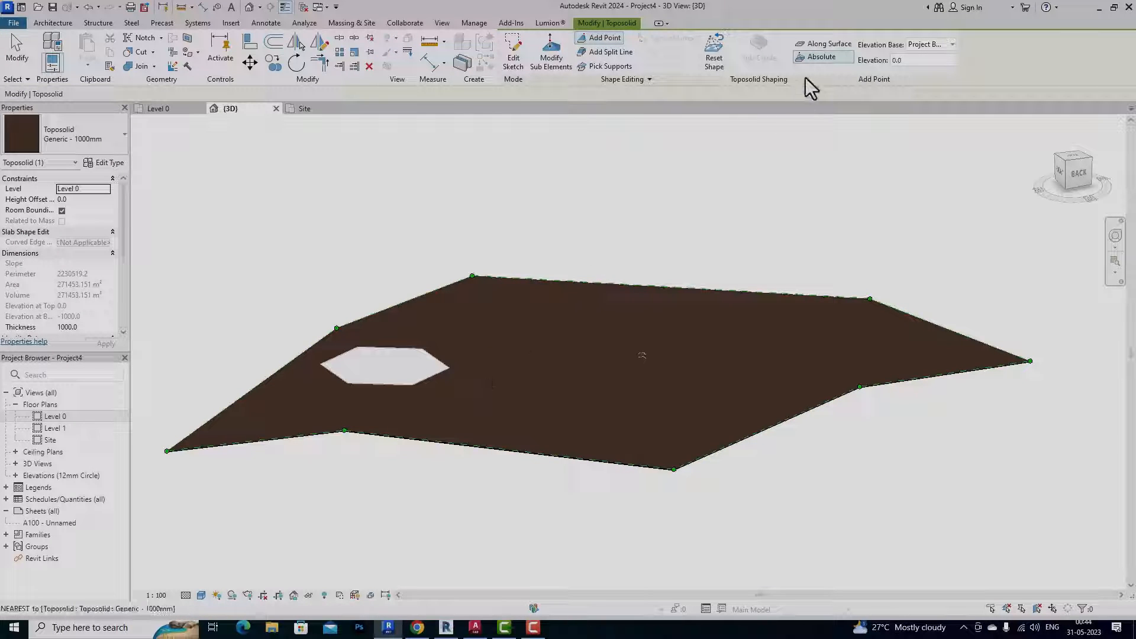
left_click_drag(902, 62, 850, 59)
type("3000")
left_click(428, 422)
left_click(521, 371)
left_click(578, 321)
left_click(607, 280)
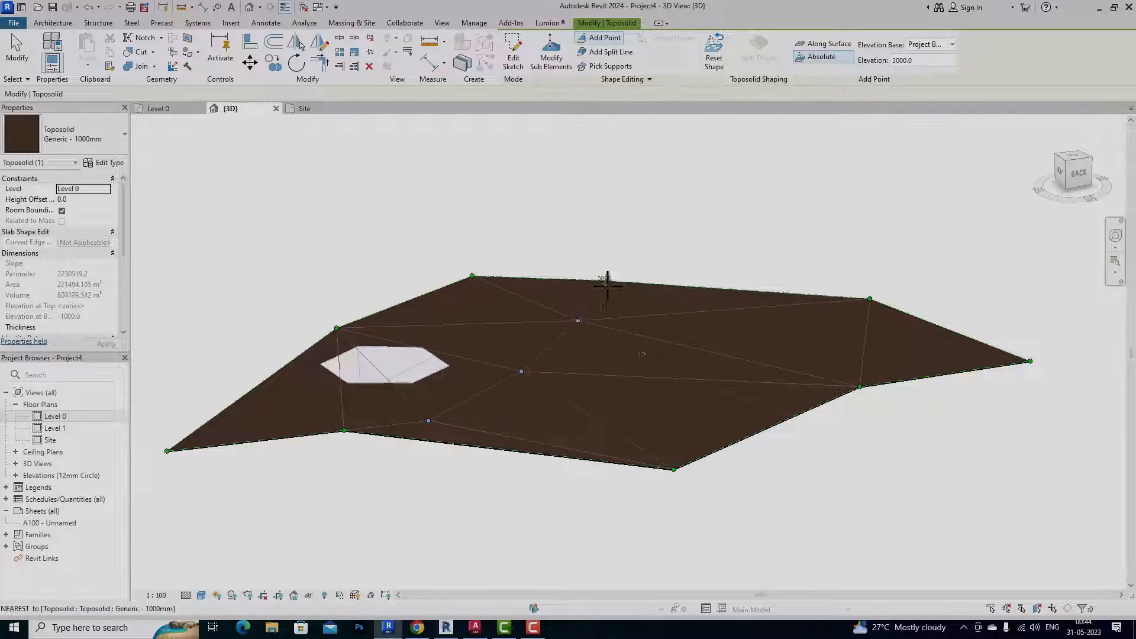
- Add a second row of five points at elevation 6000, roughly parallel to the first and ending on the far edge
left_click_drag(926, 59, 805, 60)
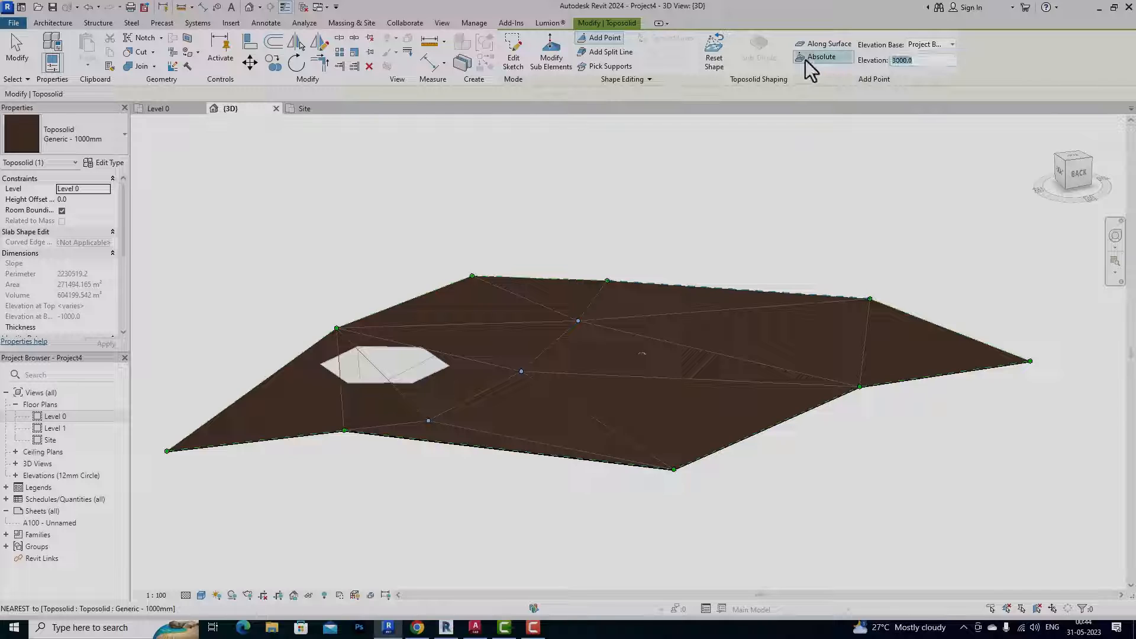
type("6000")
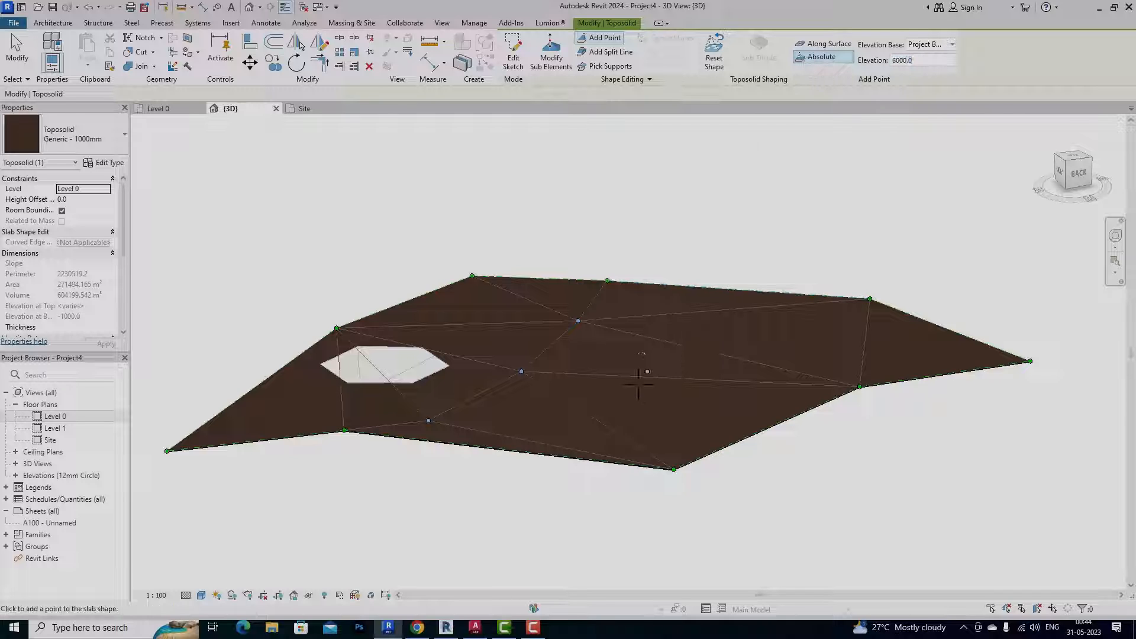
left_click(538, 444)
left_click(612, 401)
left_click(693, 352)
left_click(729, 334)
left_click(789, 289)
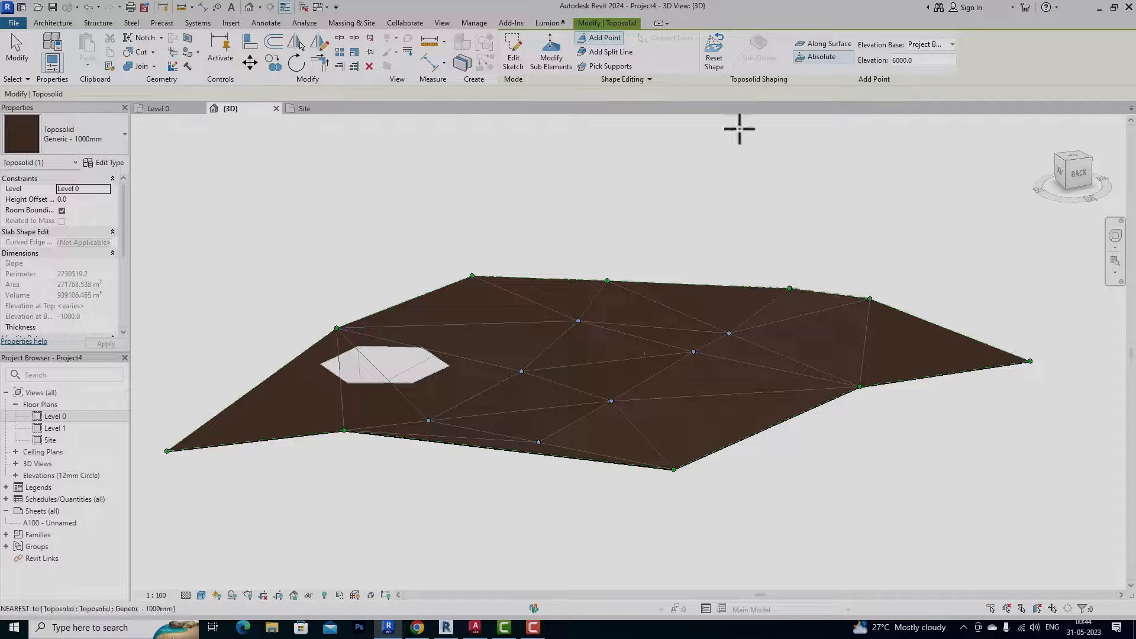
- Add a third row of six points at elevation 9000, farther from the hexagonal sub-division, and end the shape editing
left_click_drag(915, 59, 868, 61)
type("9")
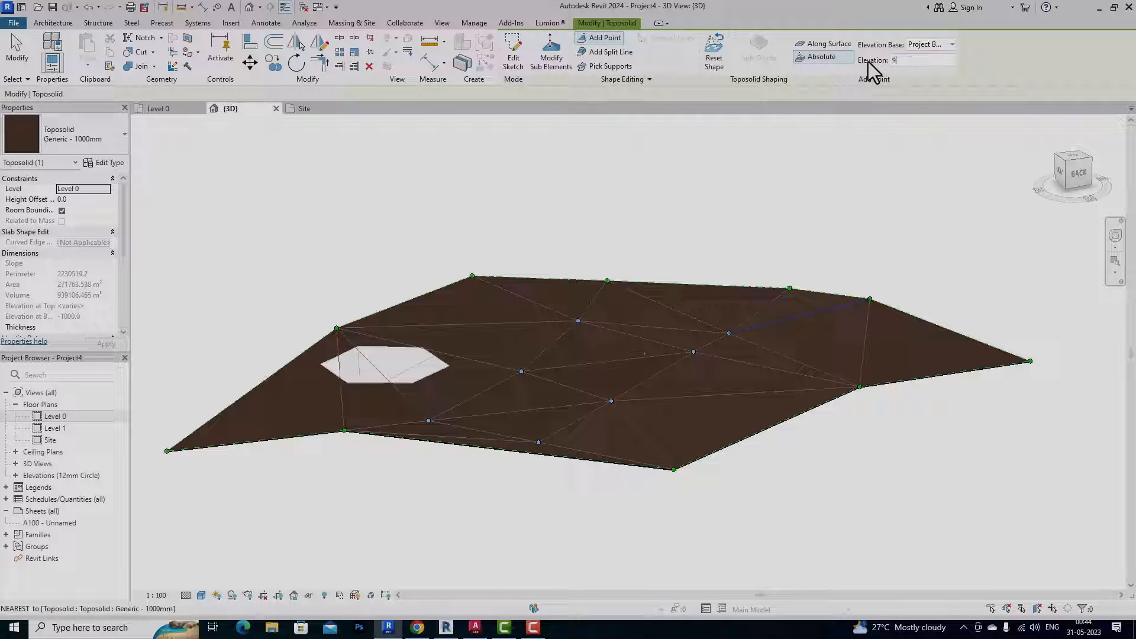
type("000")
left_click(681, 441)
left_click(720, 408)
left_click(795, 354)
left_click(851, 344)
left_click(906, 339)
left_click(939, 318)
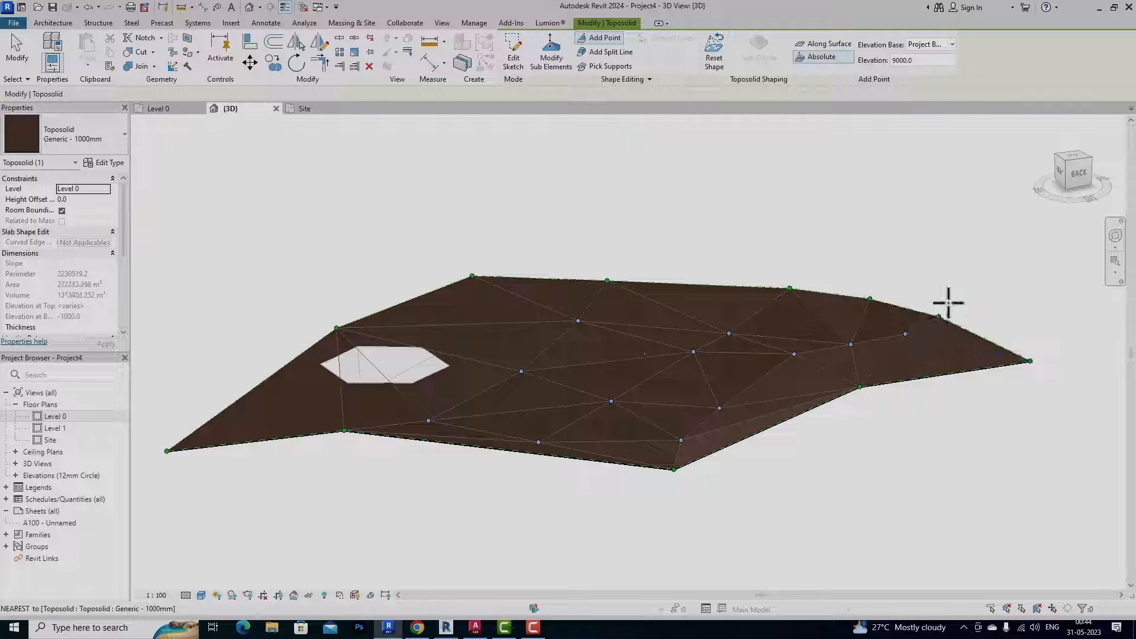
key("Escape")
key("Escape")
scroll(599, 458, "up", 3)
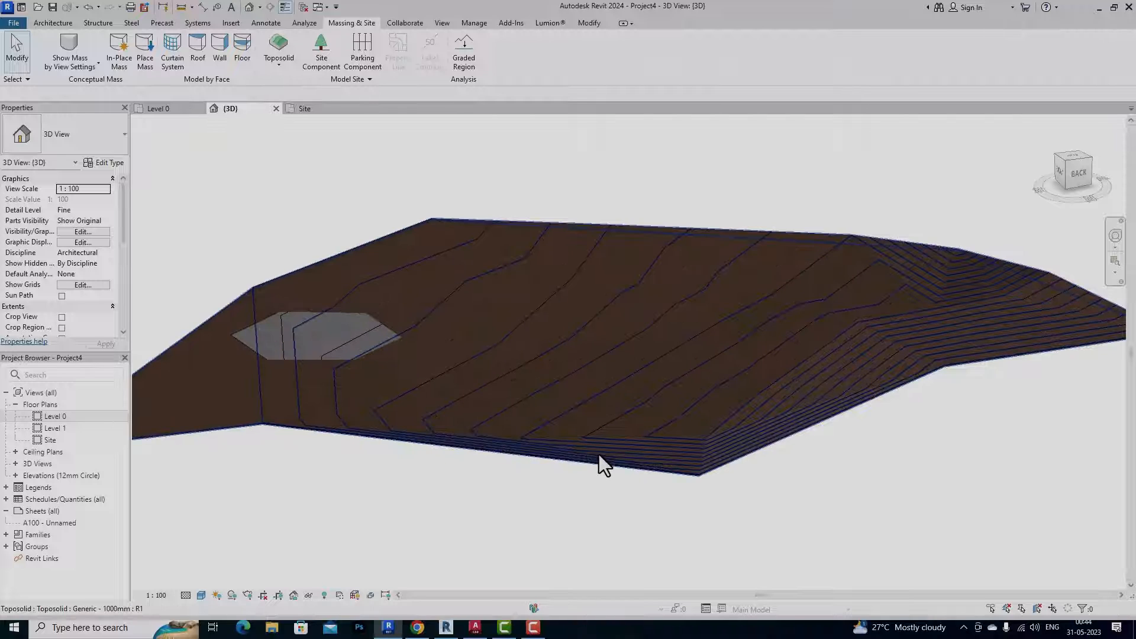
scroll(483, 456, "down", 2)
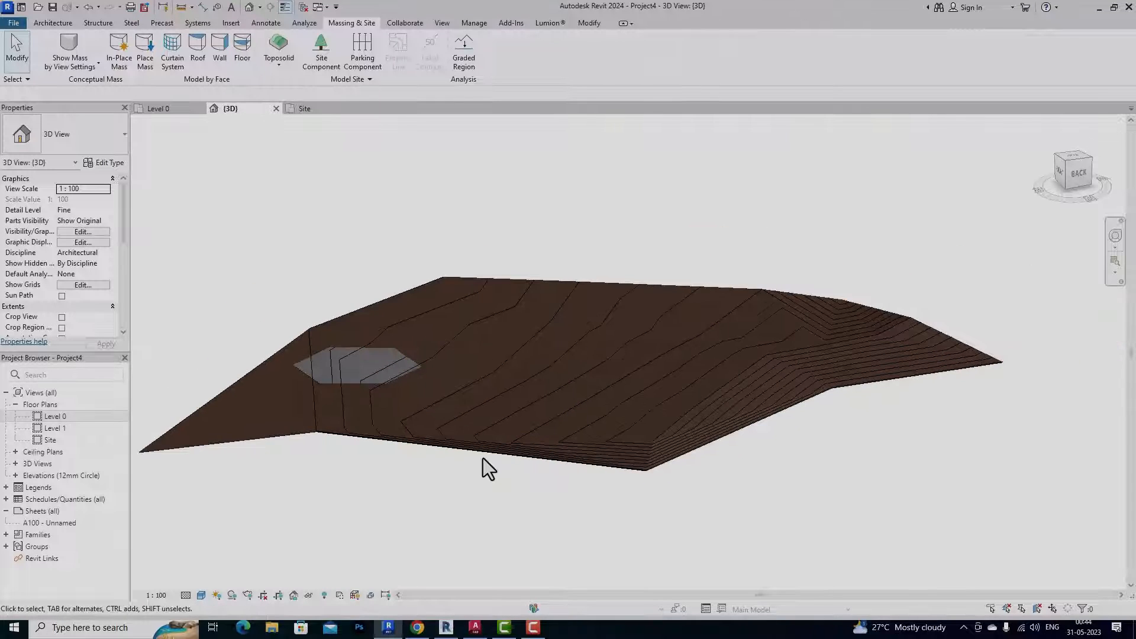
- Split the toposolid along a straight line from far edge to near edge beside the hexagonal sub-division, deleting the instances causing the error
left_click(484, 450)
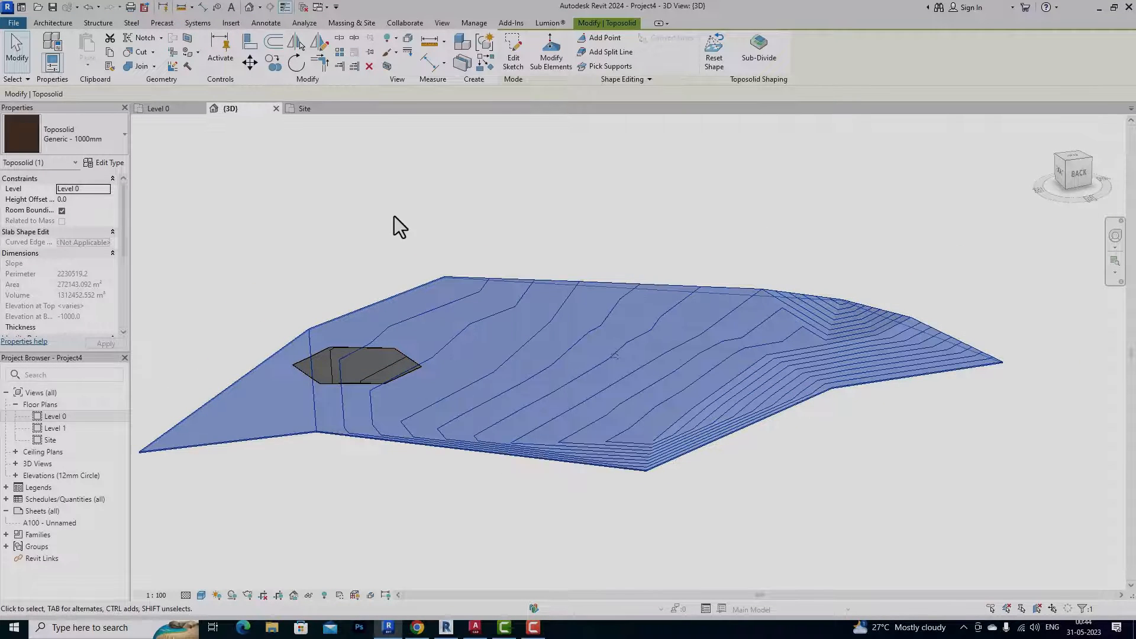
left_click(337, 43)
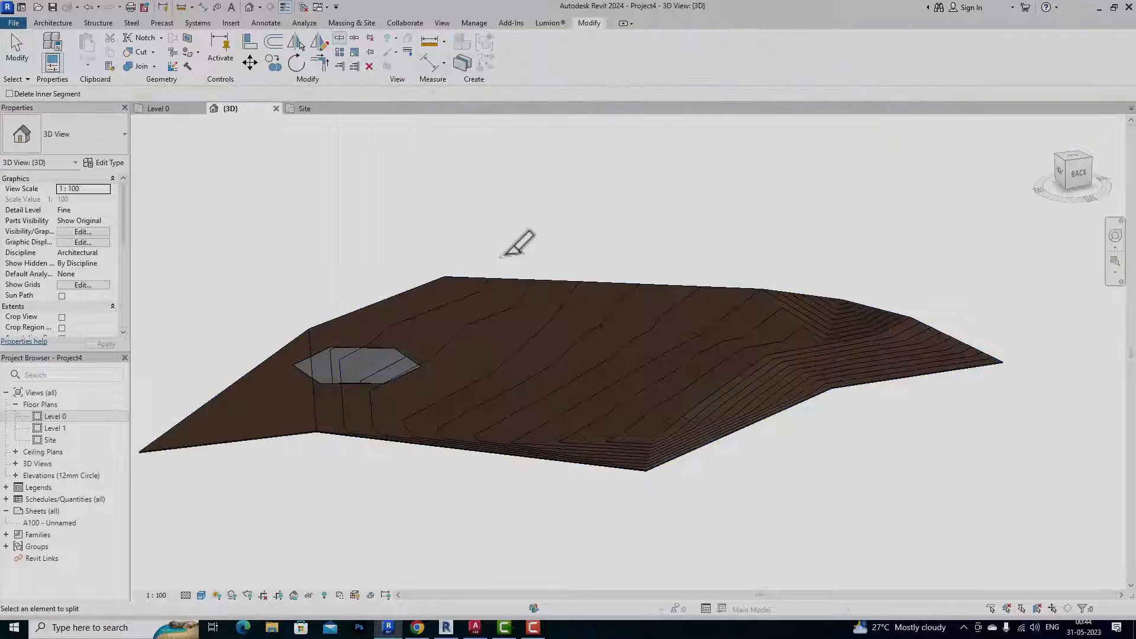
left_click(553, 279)
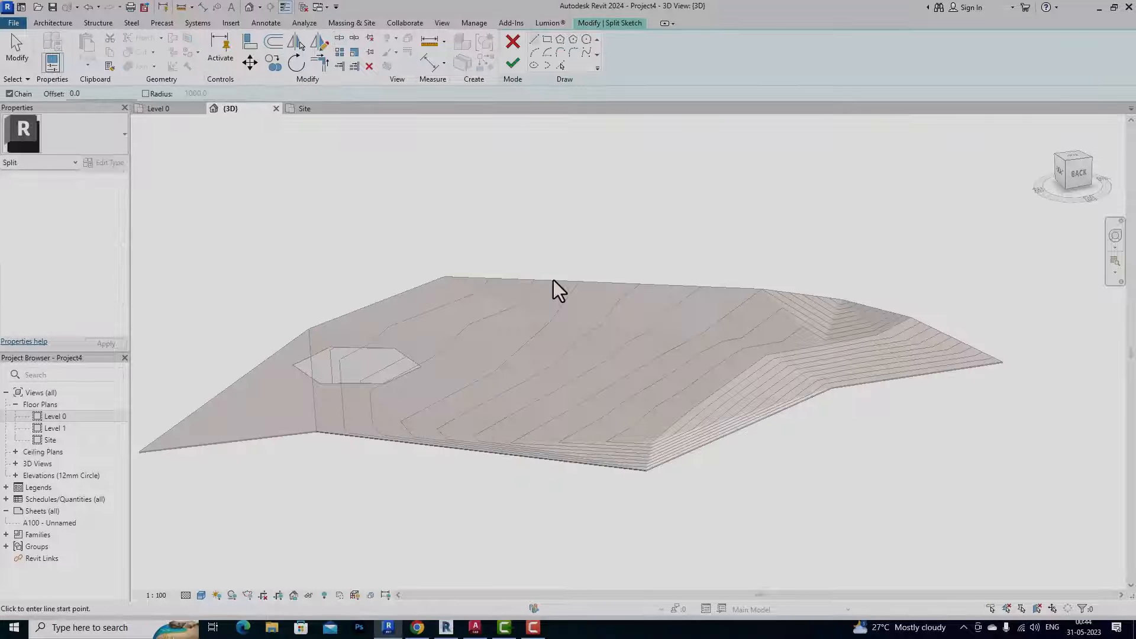
left_click(556, 280)
left_click(438, 445)
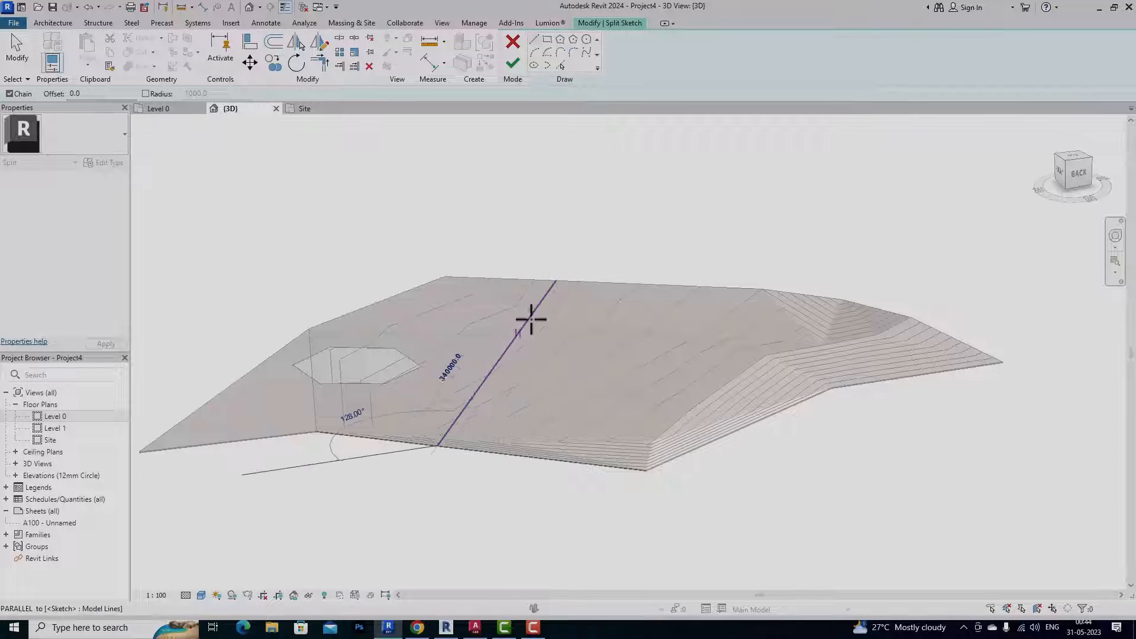
left_click(513, 65)
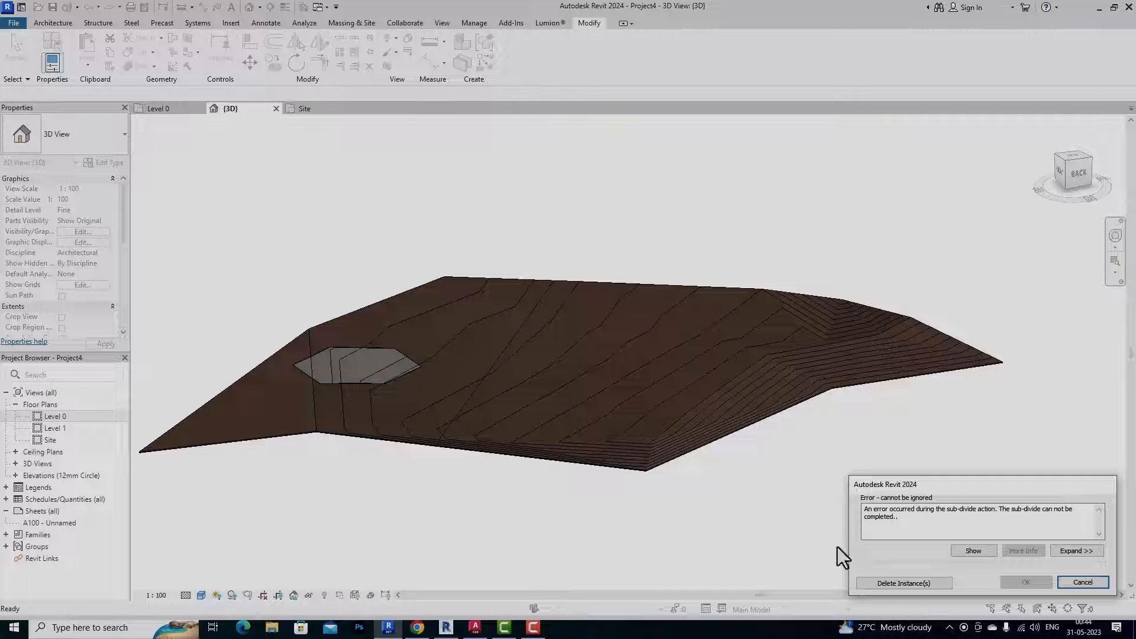
left_click(882, 583)
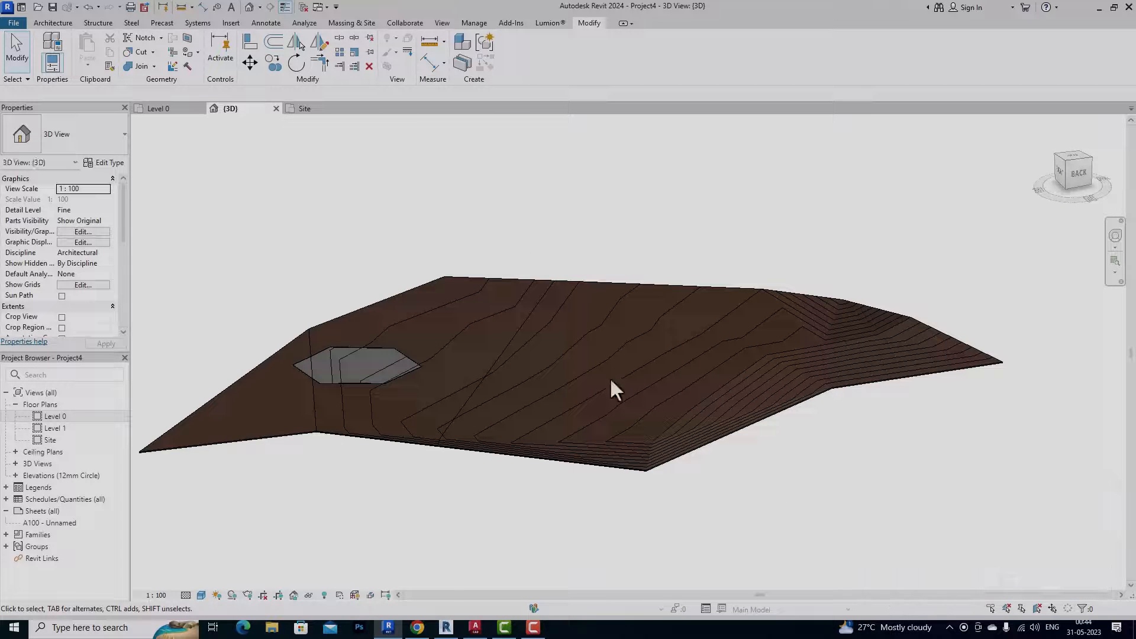
- Change the toposolid piece containing the hexagonal sub-division to the Grassland - 1200mm type
left_click(544, 301)
left_click(519, 282)
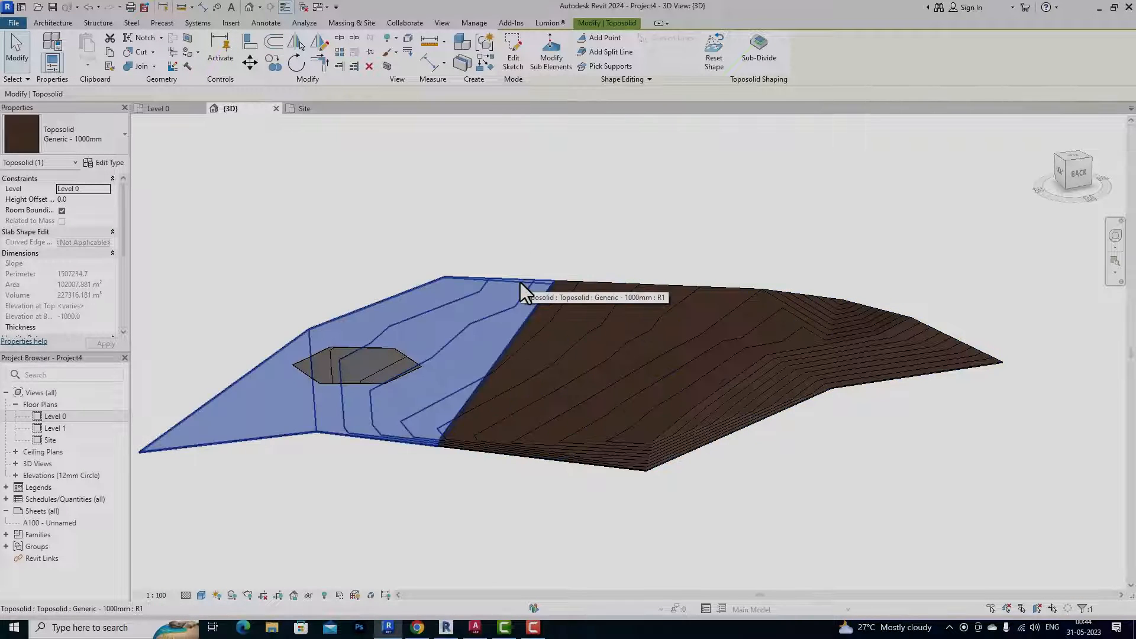
key("Escape")
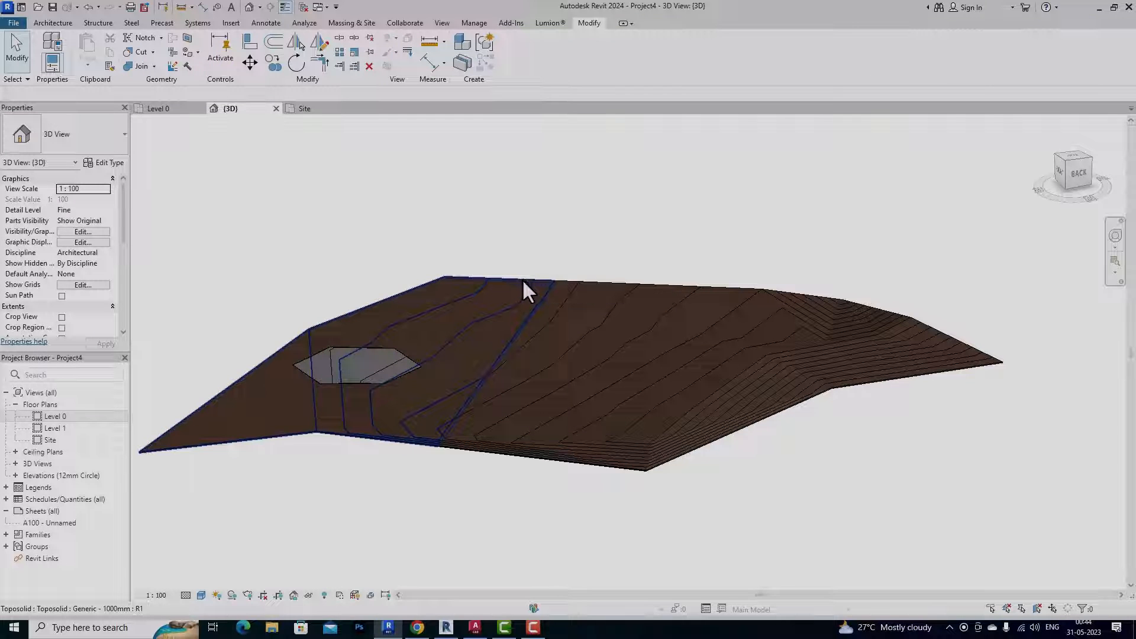
left_click(524, 279)
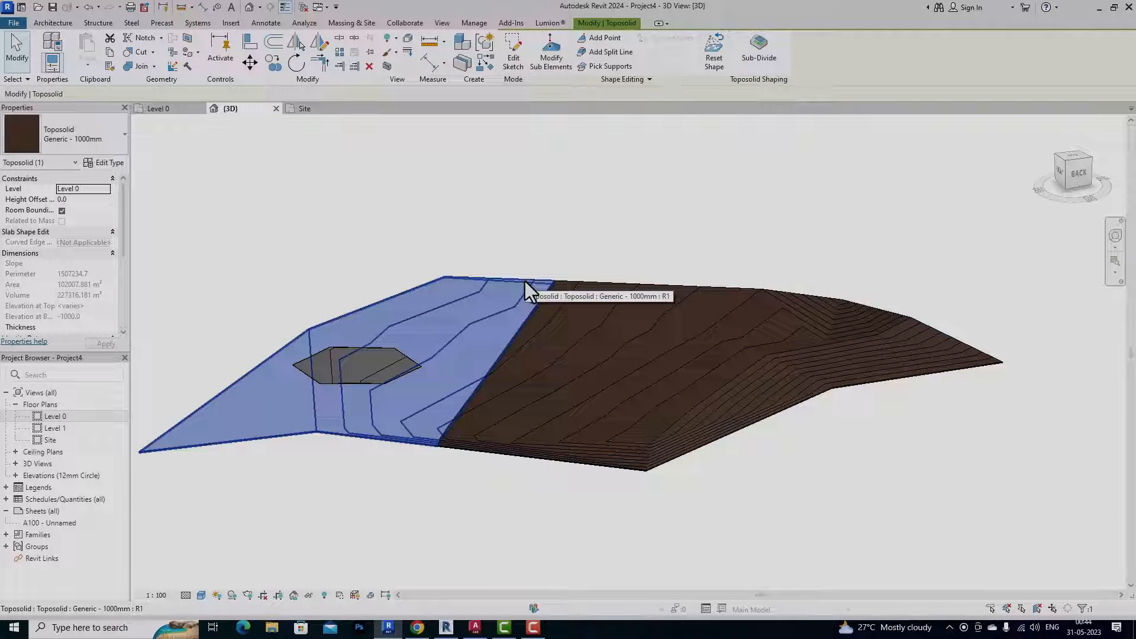
left_click(87, 143)
left_click(72, 219)
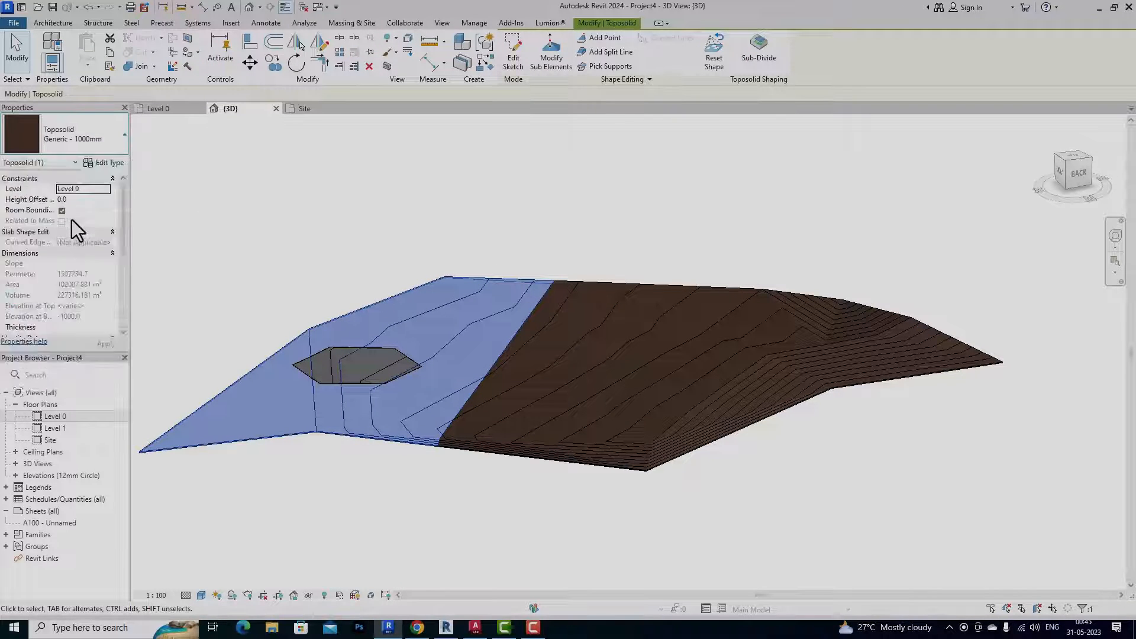
left_click(307, 253)
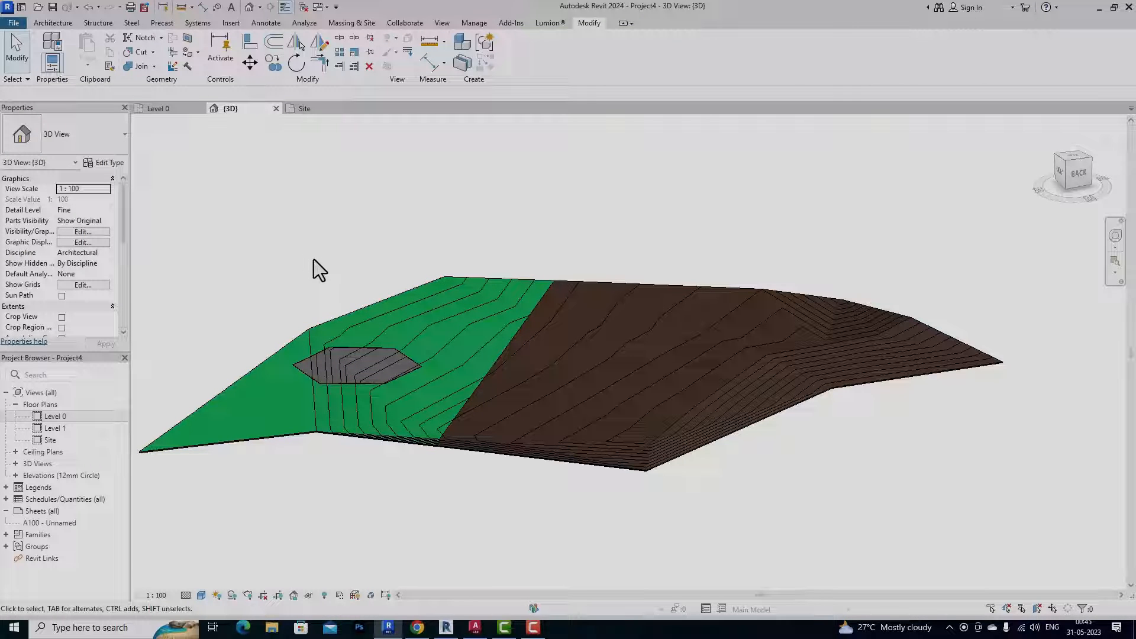
- Start splitting the grassland toposolid and sketch a slightly curved arc from its far edge to its near edge beside the hexagon
left_click(369, 435)
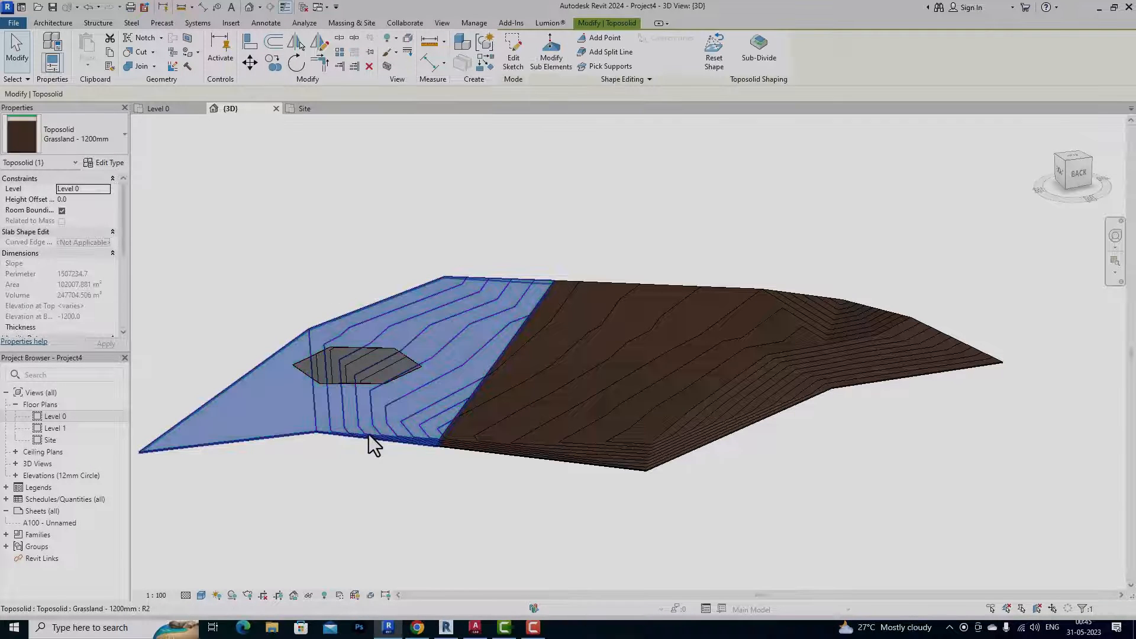
left_click(341, 40)
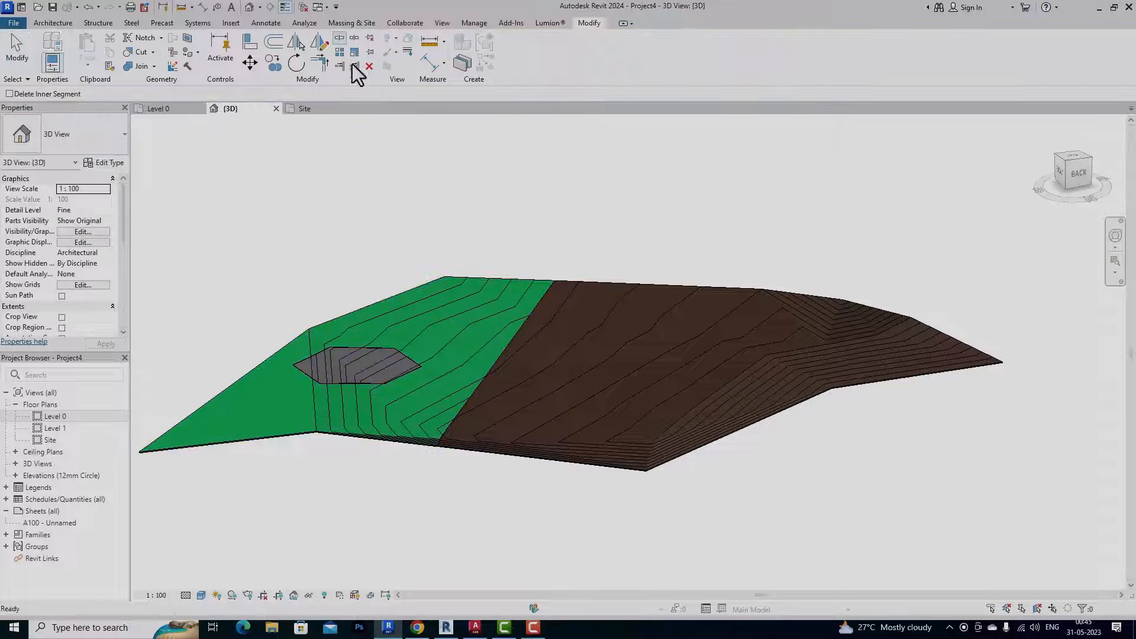
left_click(488, 277)
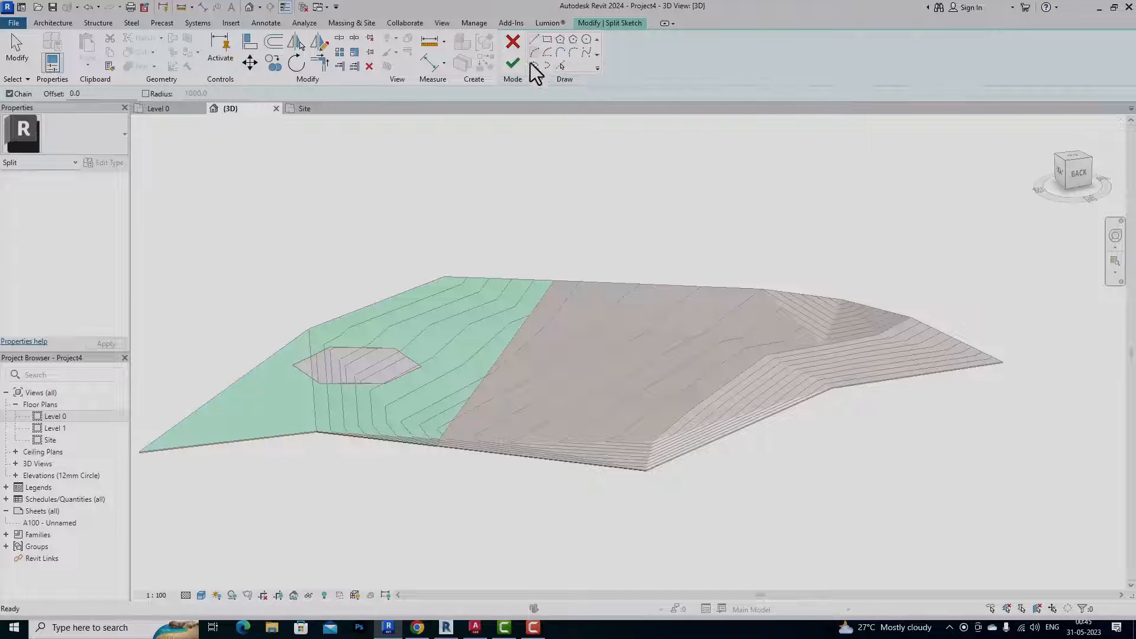
left_click(480, 277)
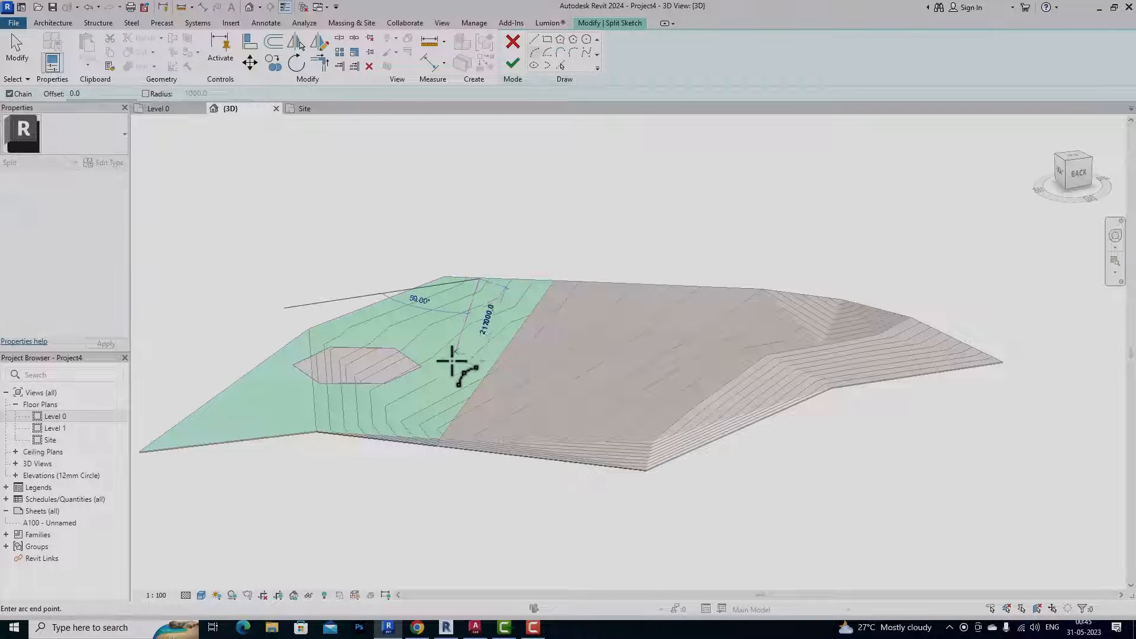
left_click(393, 438)
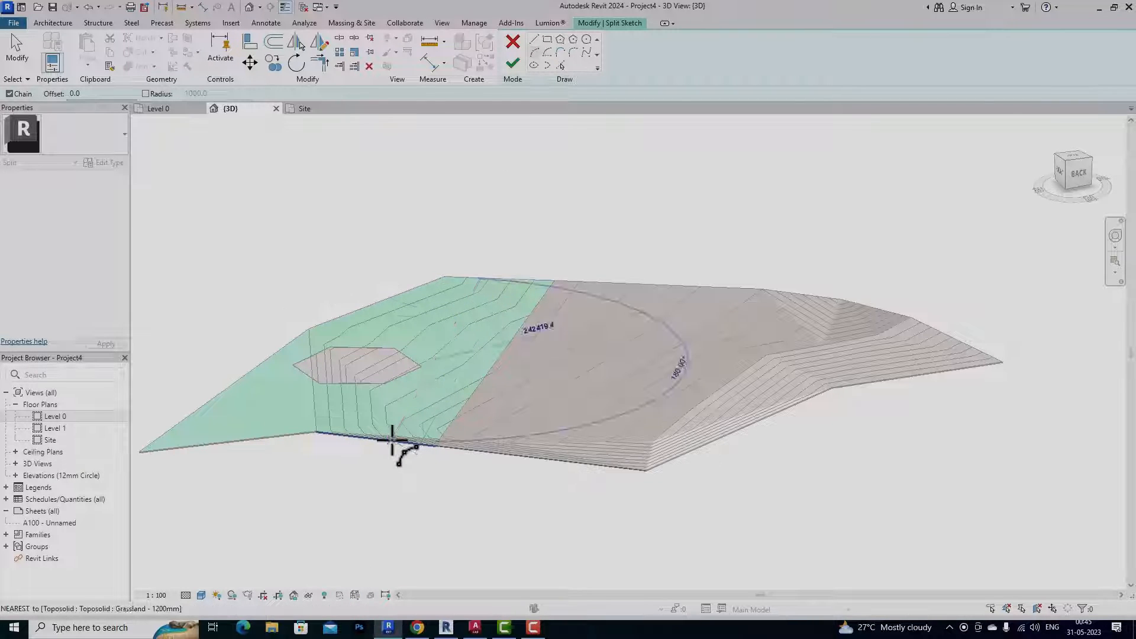
left_click(420, 380)
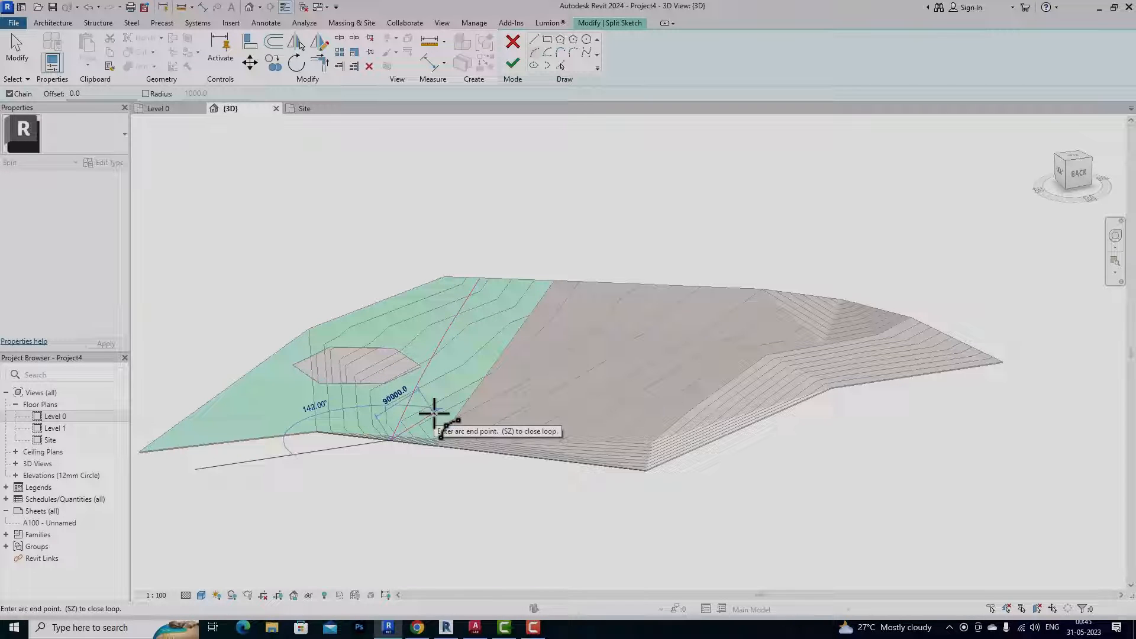
key("Escape")
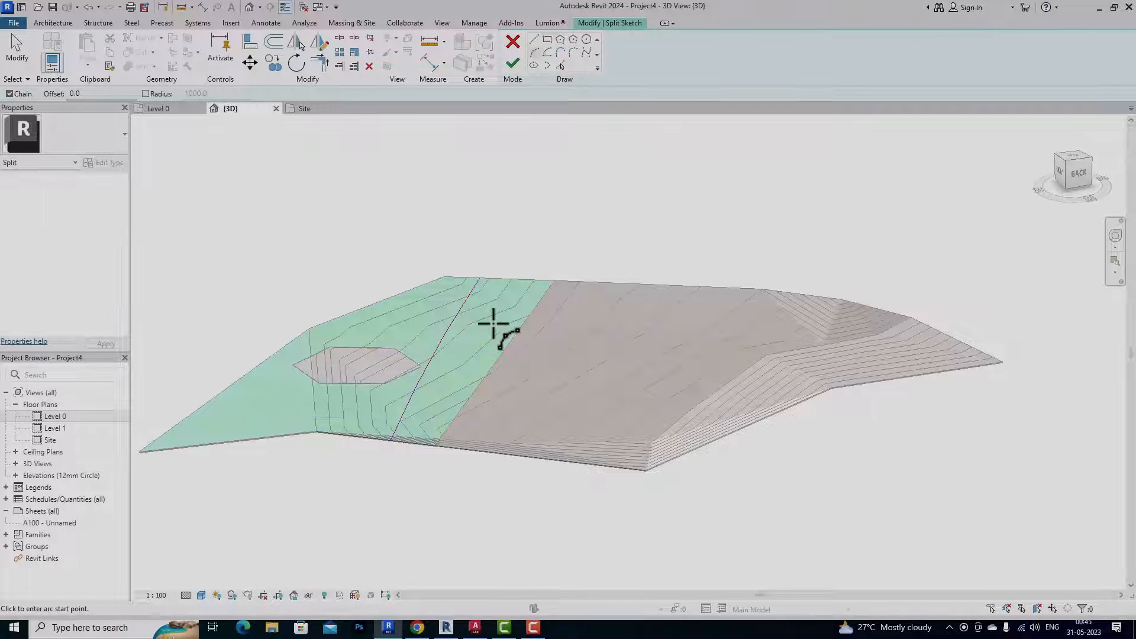
- Sketch a second arc between the first arc and the brown terrain, then finish the split, deleting the instances causing the error
left_click(500, 279)
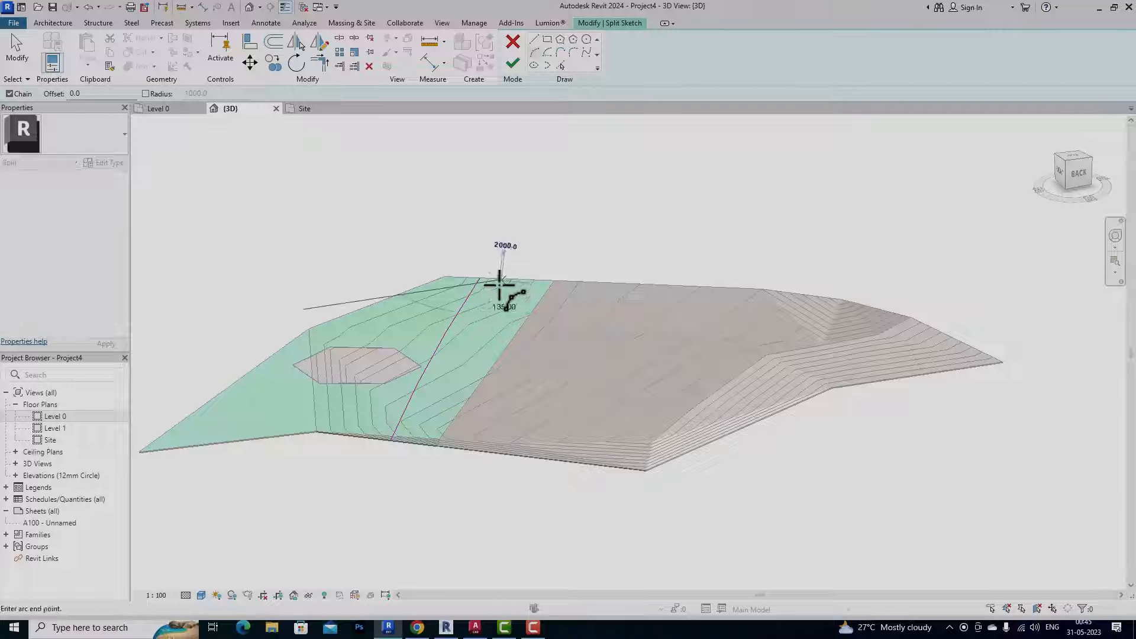
left_click(417, 443)
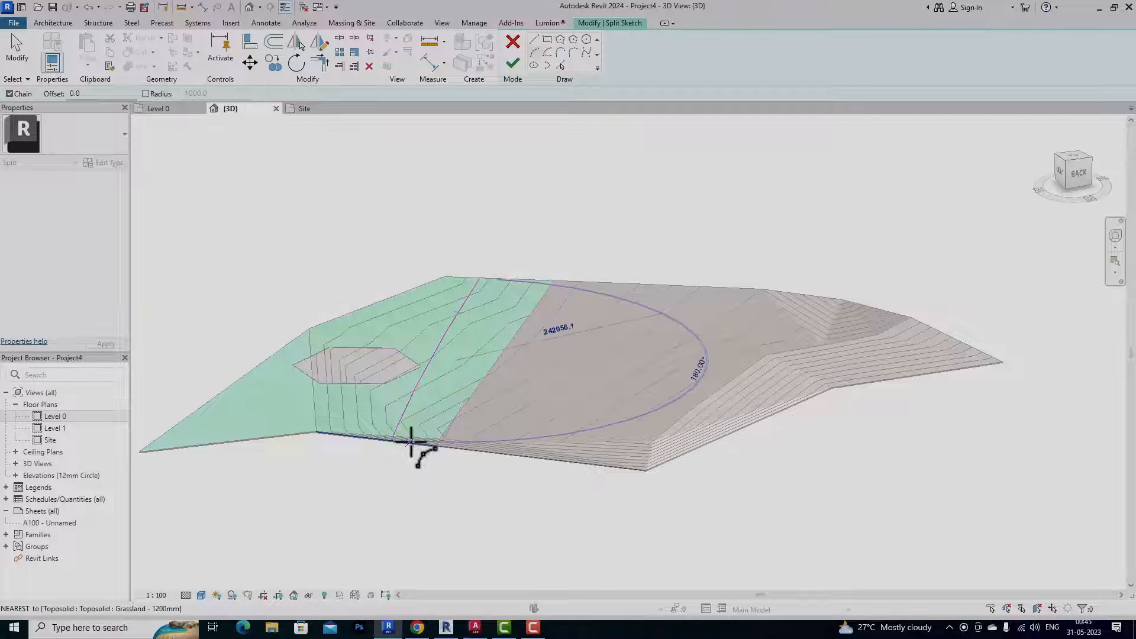
left_click(446, 395)
key("Escape")
left_click(512, 64)
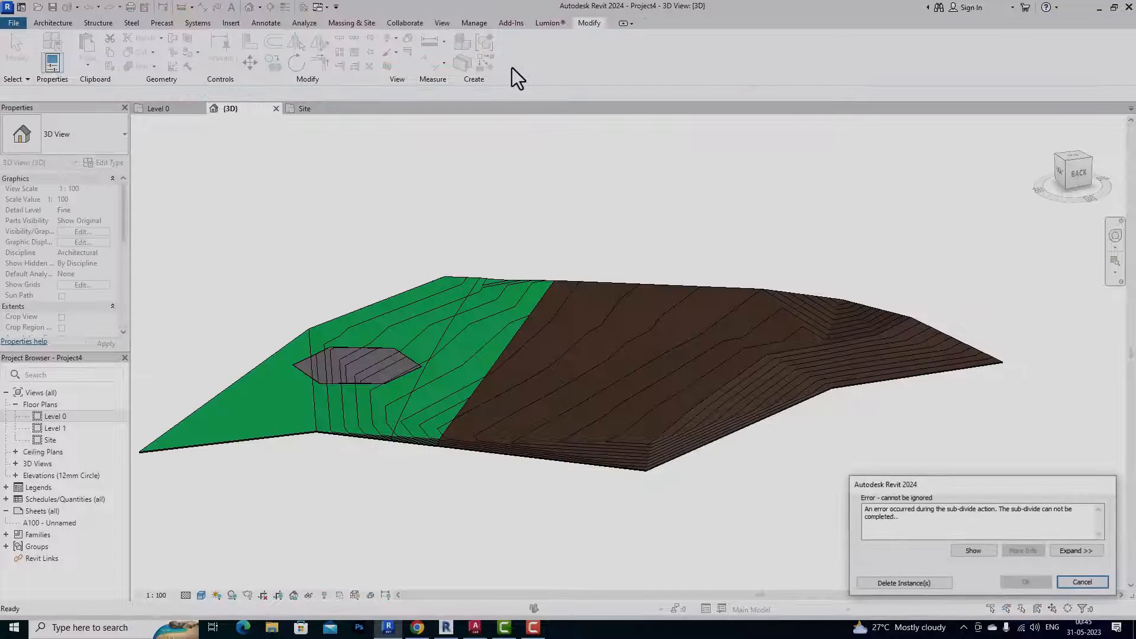
left_click(903, 583)
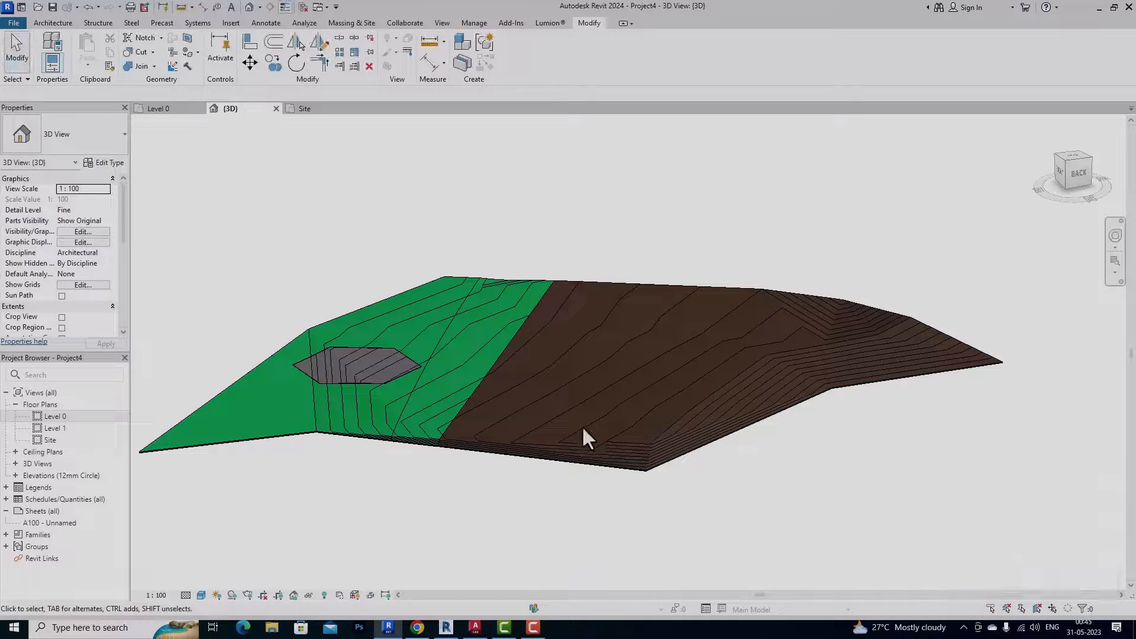
- Change the narrow toposolid strip between the grassland and brown terrain to the Water - 2000mm type
left_click(495, 285)
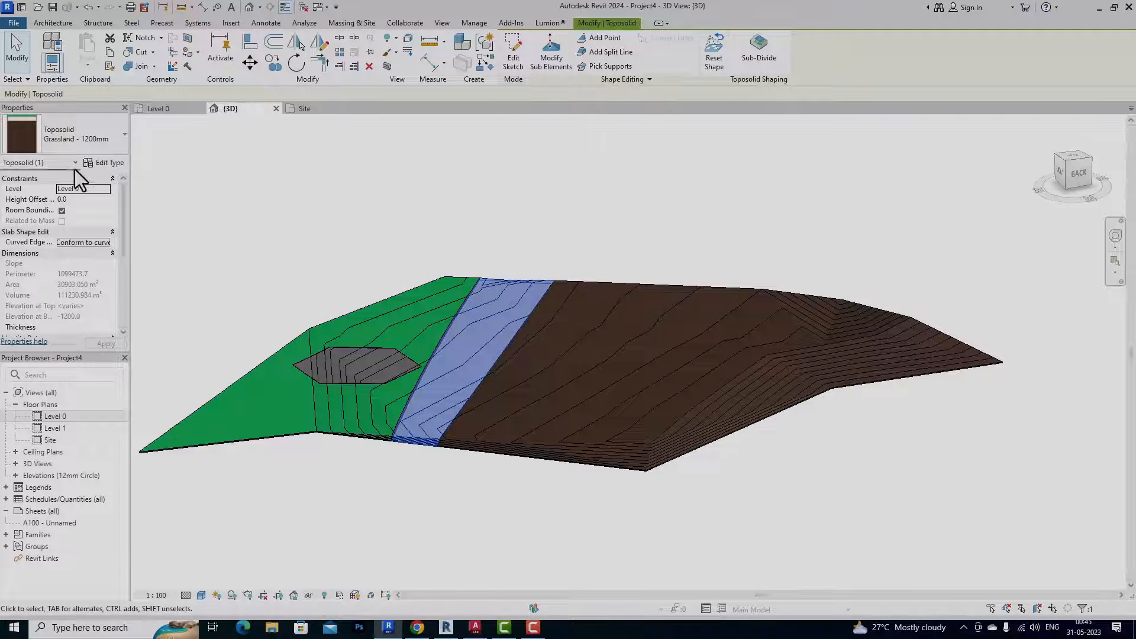
left_click(76, 148)
left_click(56, 311)
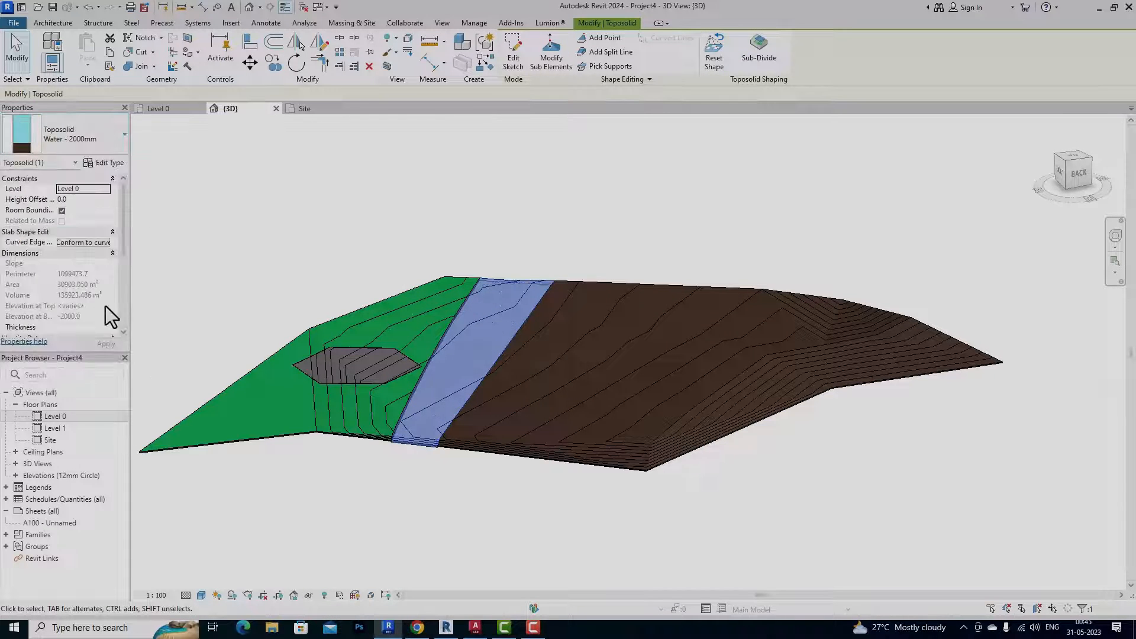
left_click(491, 216)
scroll(480, 431, "down", 2)
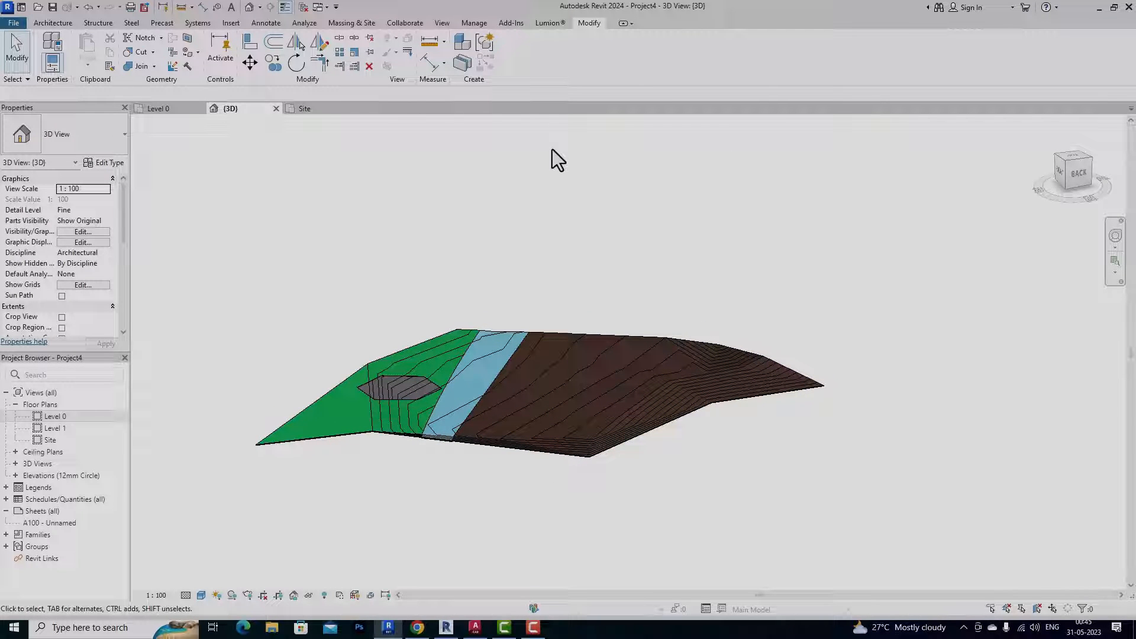
scroll(459, 359, "up", 3)
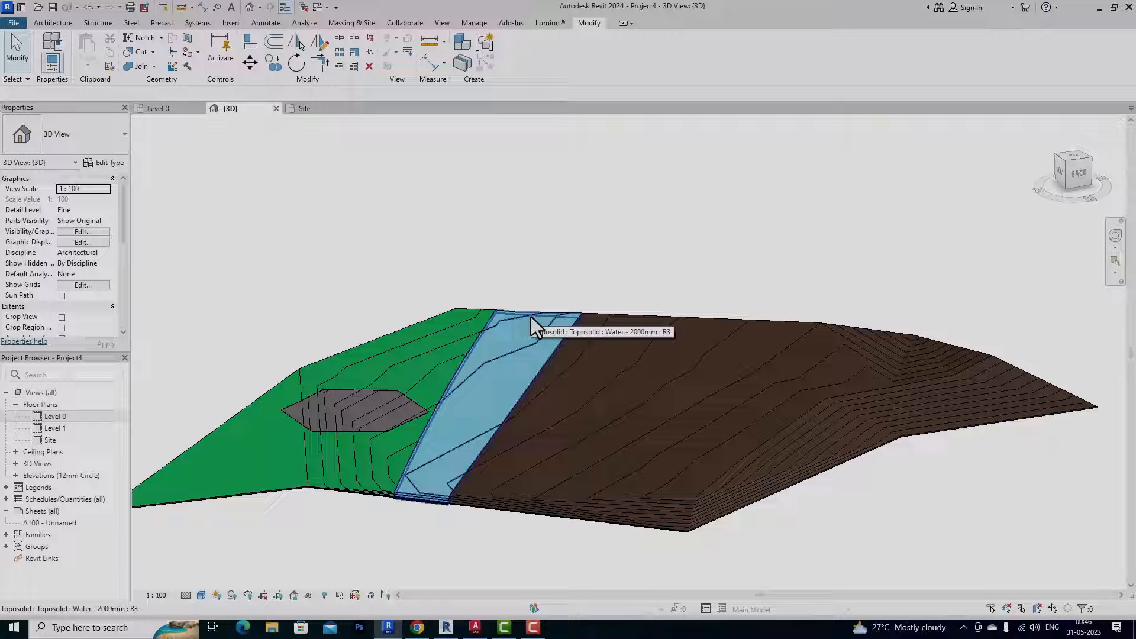
- Switch to the Revit 2022 project to examine its Massing & Site tools for comparison, and return to the Revit 2024 project
left_click(648, 319)
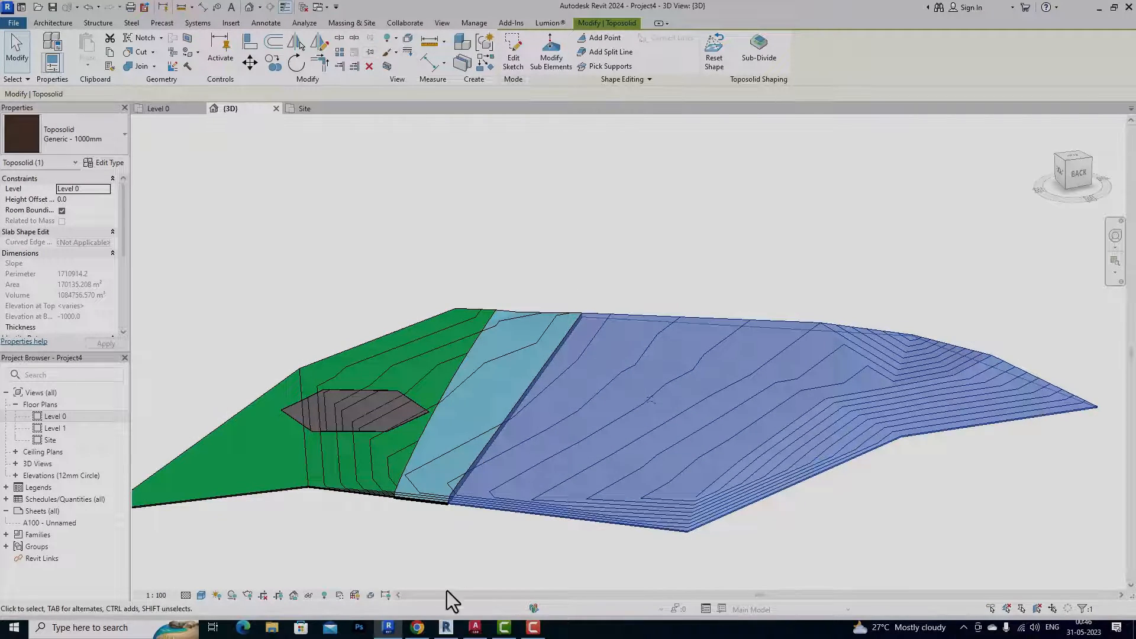
left_click(445, 628)
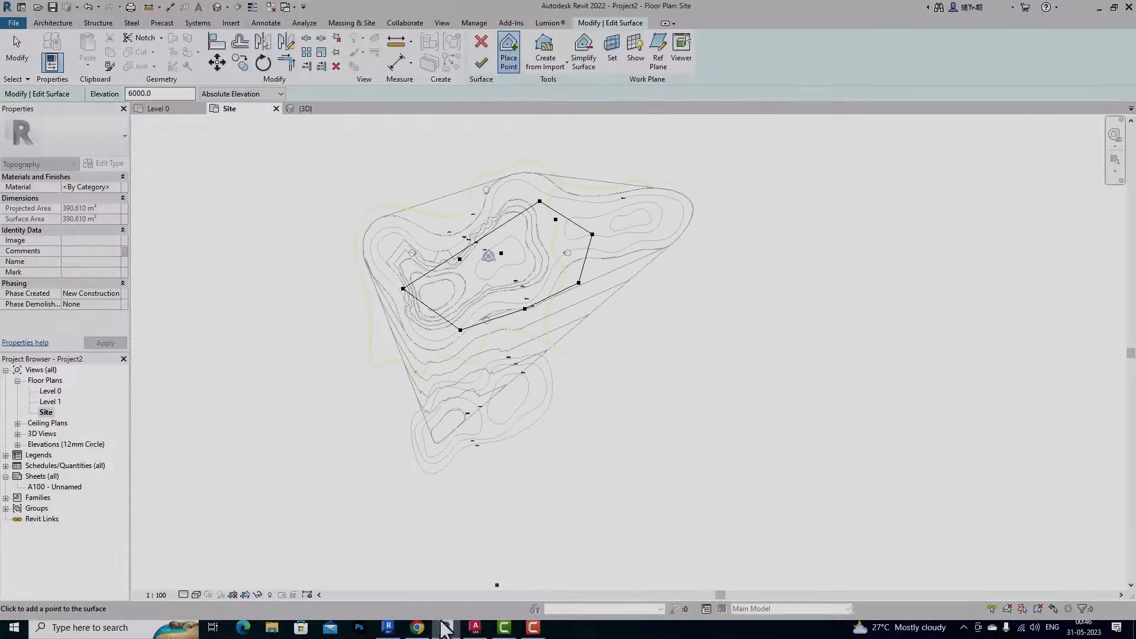
left_click(343, 25)
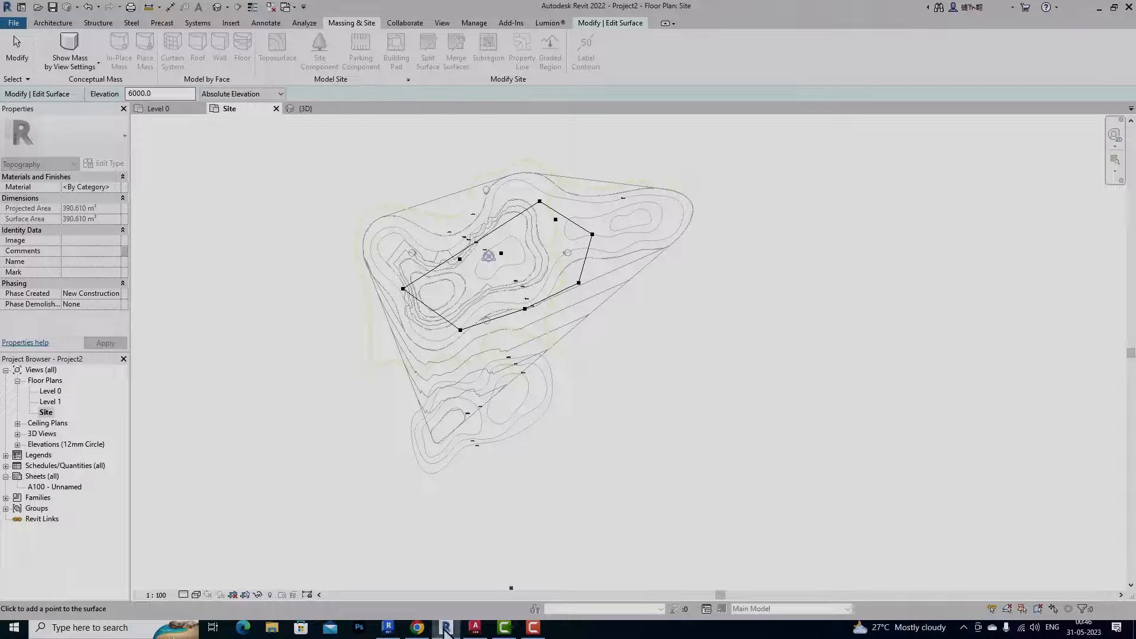
left_click(387, 627)
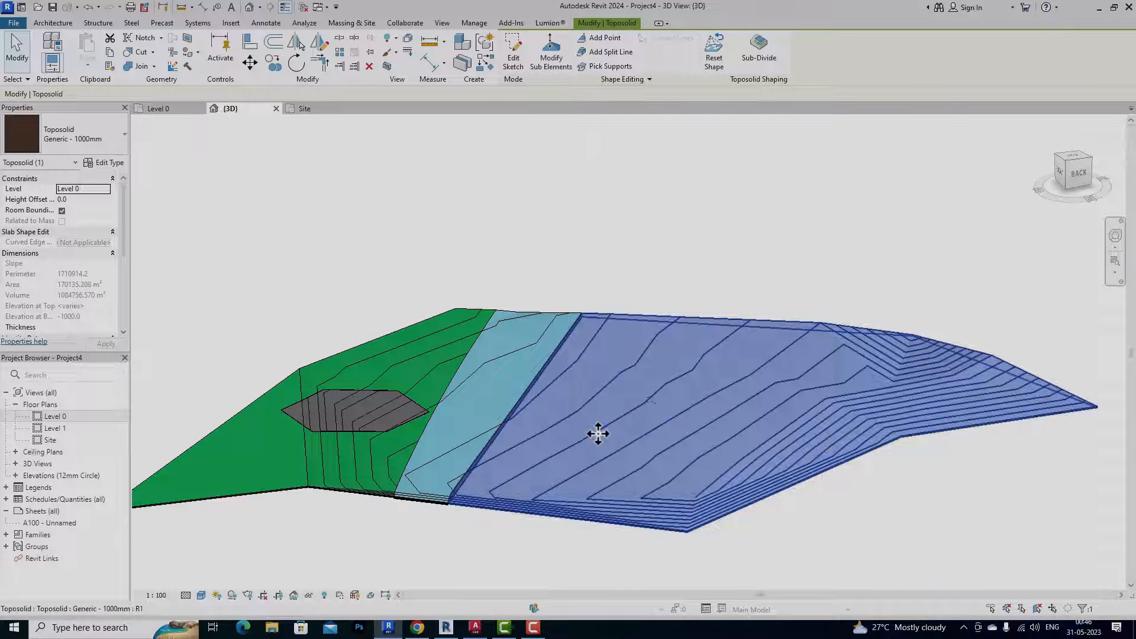
key("Escape")
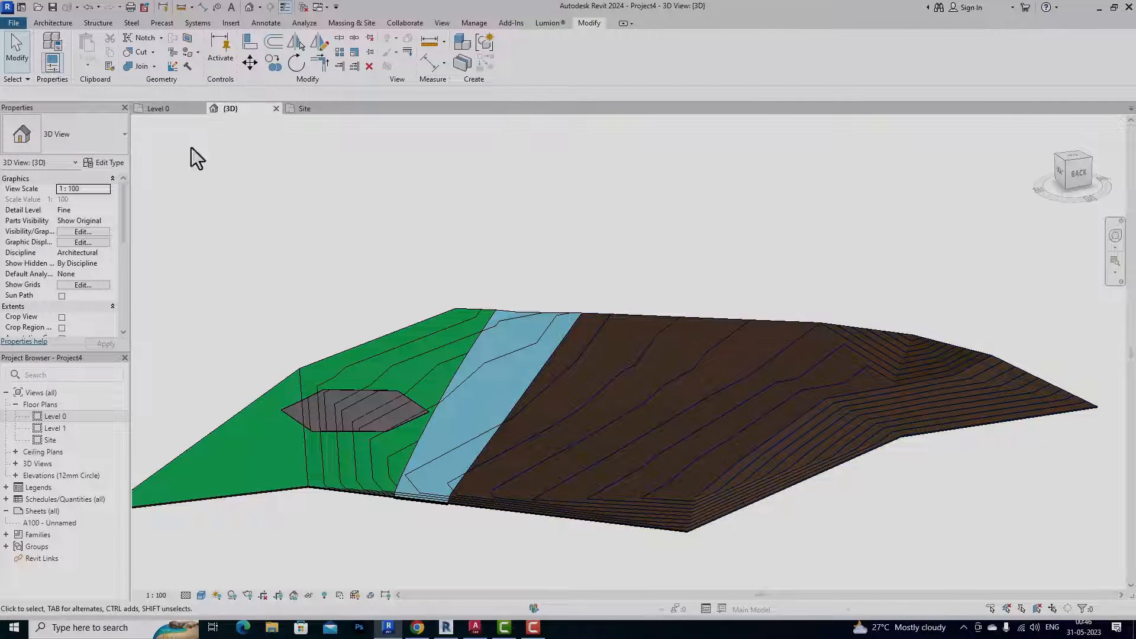
- Start an in-place model in the Toposolid family category, keeping the suggested name
left_click(39, 20)
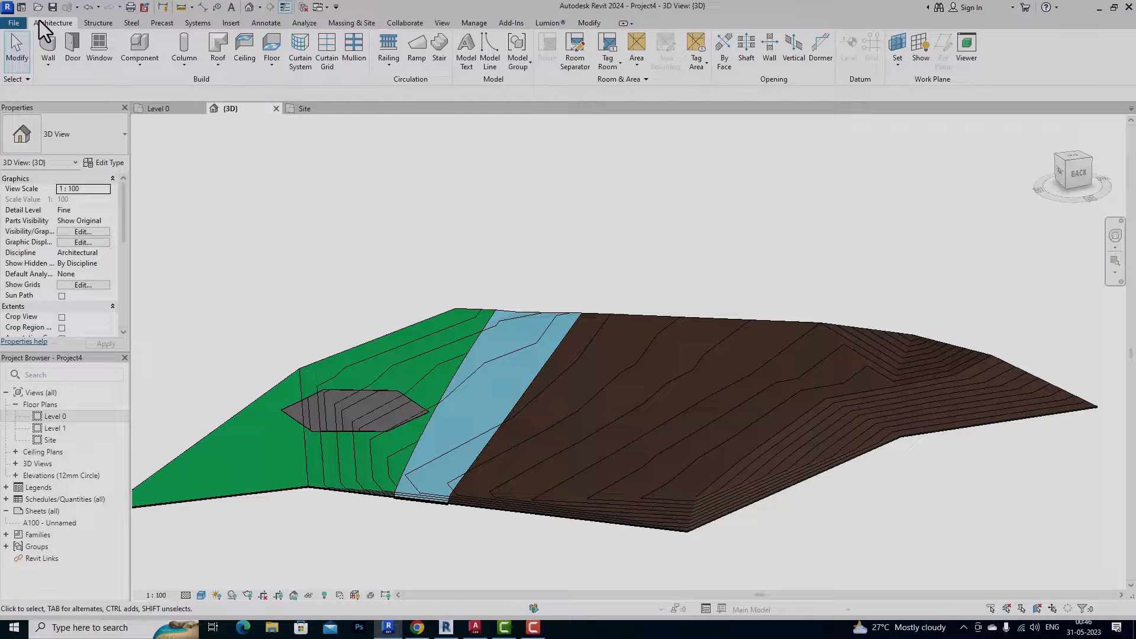
left_click(136, 69)
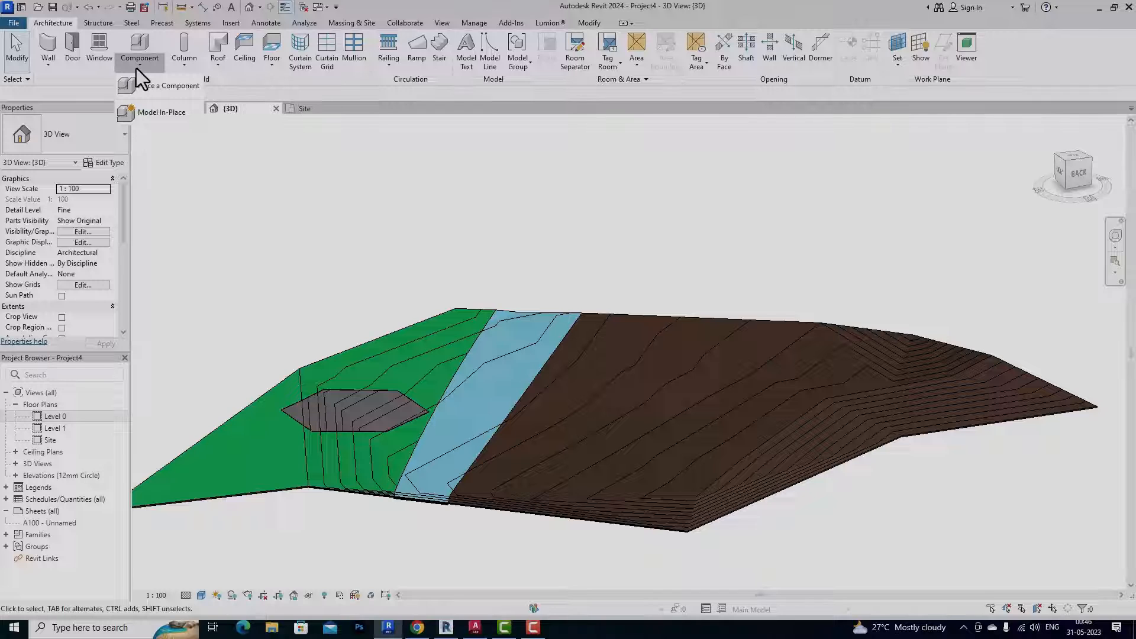
left_click(167, 112)
scroll(530, 261, "down", 3)
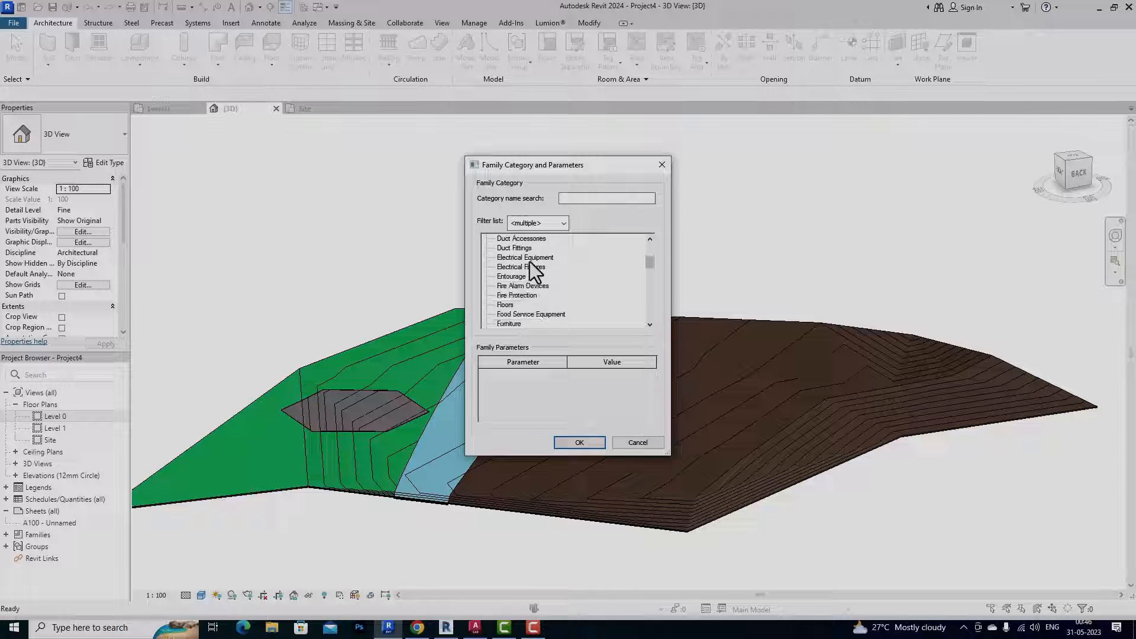
scroll(510, 306, "down", 2)
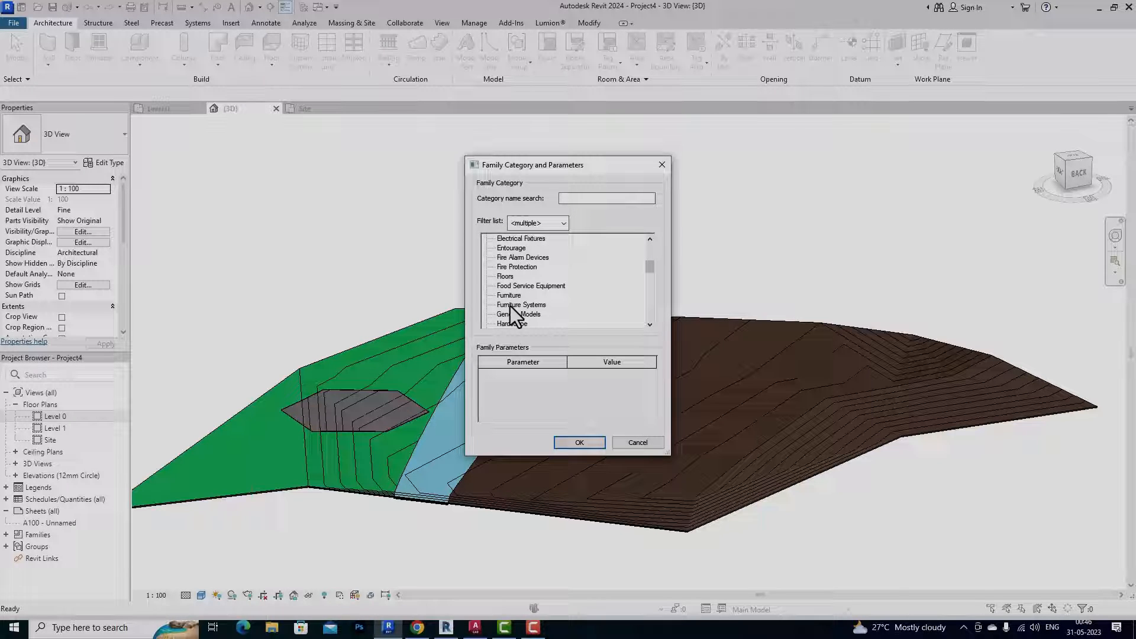
scroll(510, 307, "down", 3)
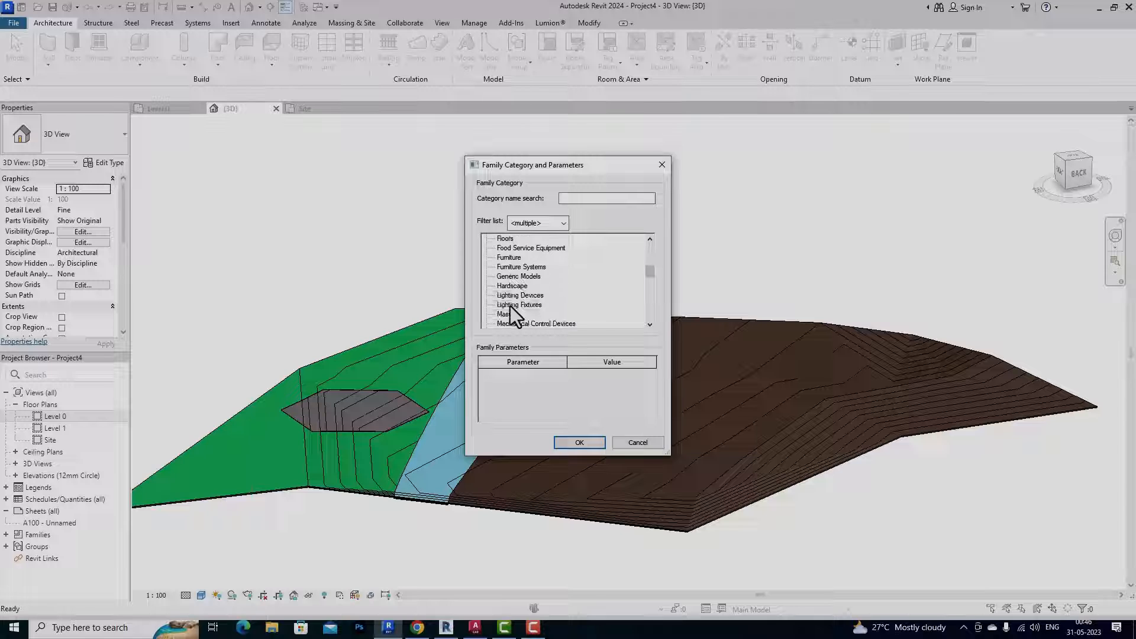
scroll(510, 306, "down", 6)
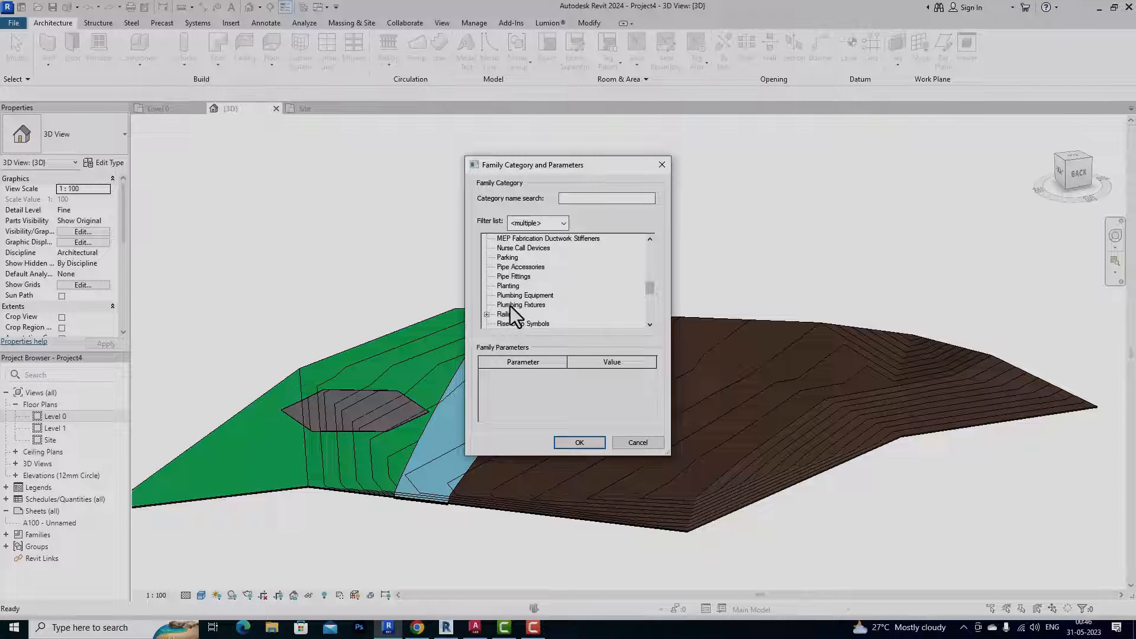
scroll(510, 307, "down", 7)
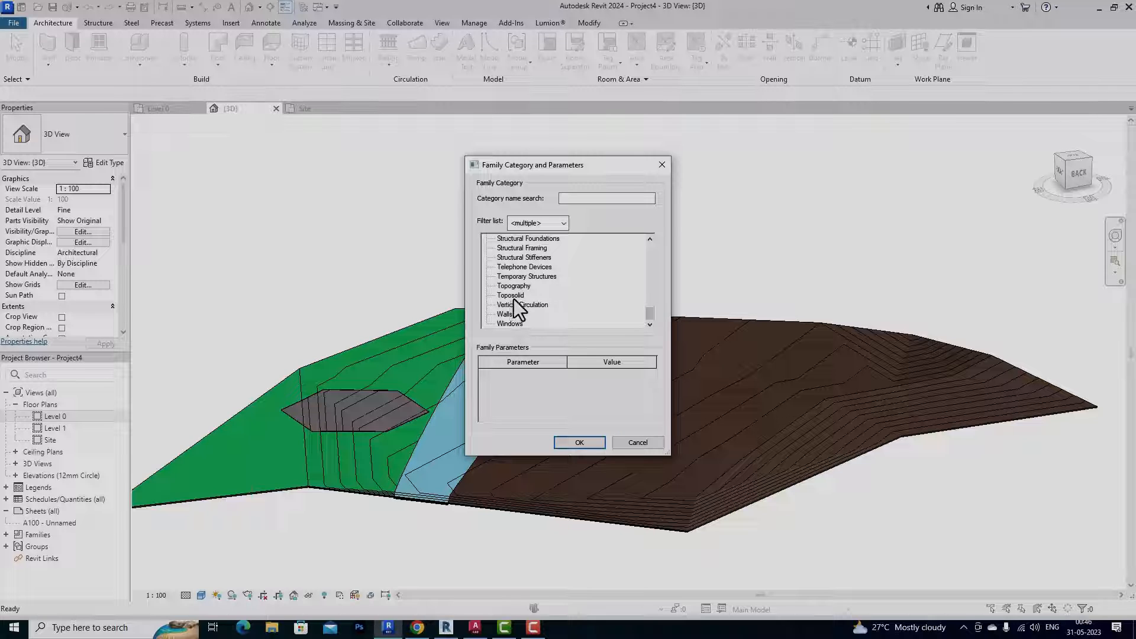
left_click(512, 298)
left_click(566, 445)
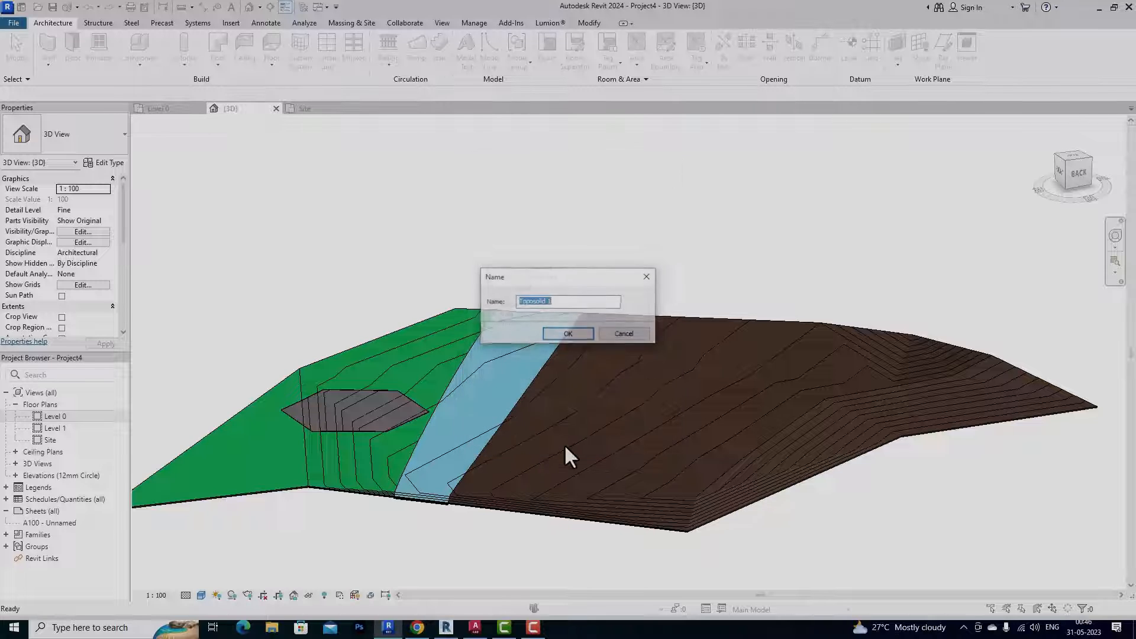
left_click(568, 334)
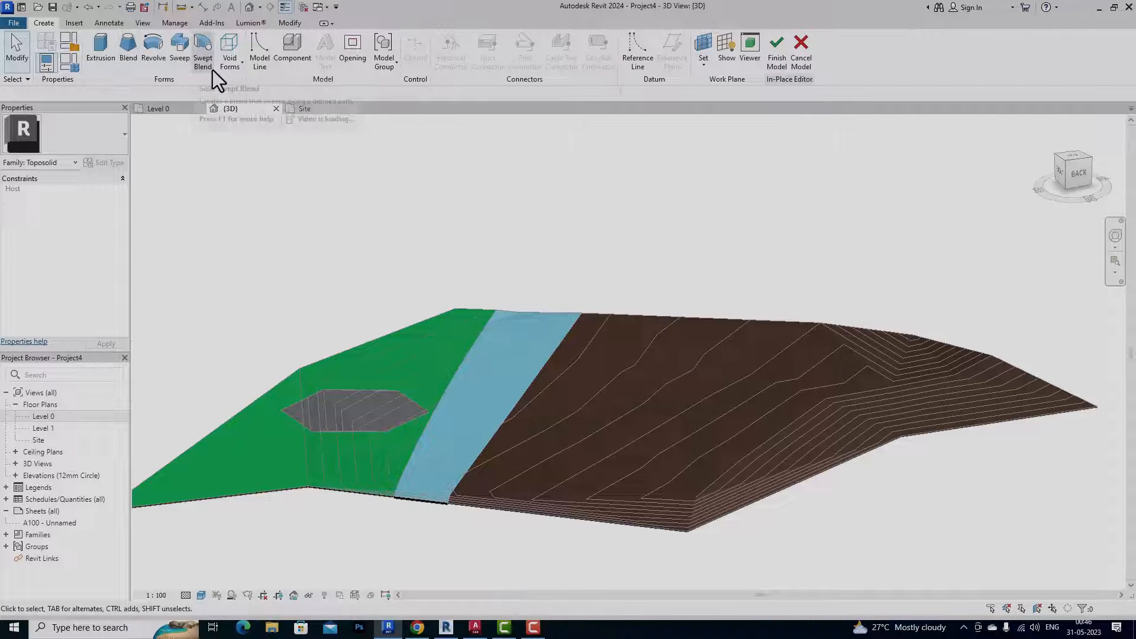
- Start a void extrusion and pick the brown toposolid's face as its work plane
left_click(230, 62)
left_click(242, 89)
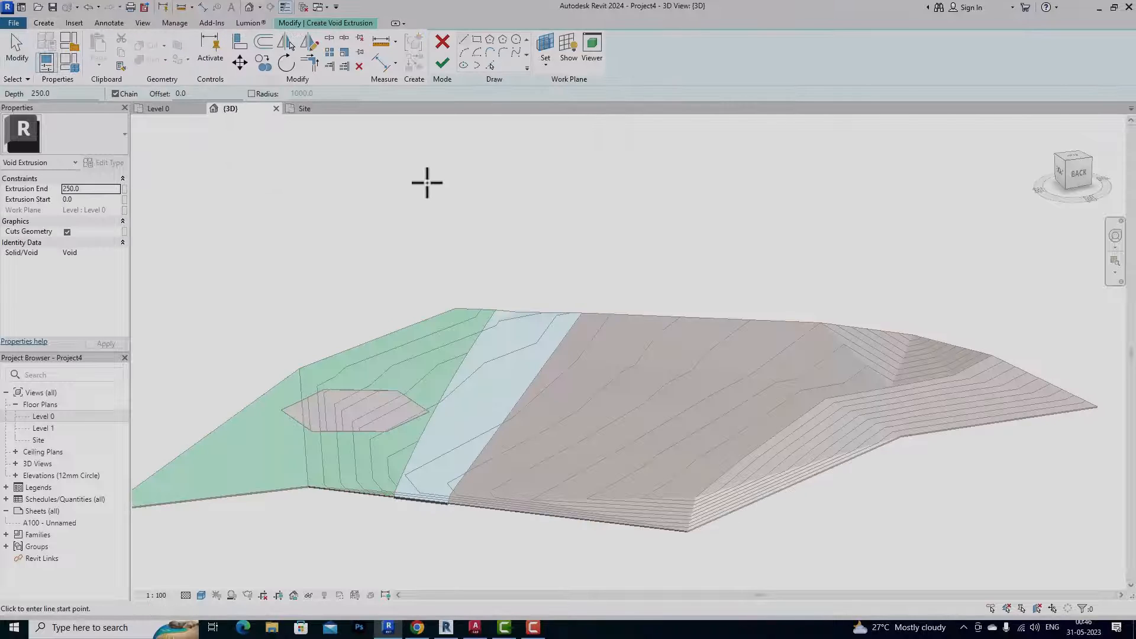
left_click(542, 66)
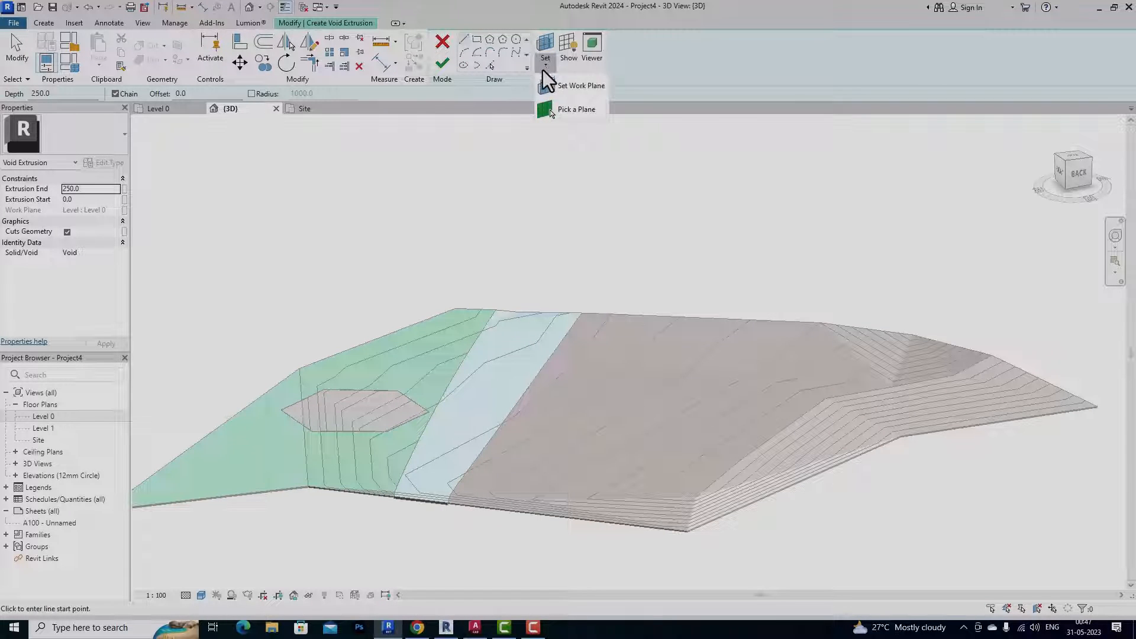
left_click(569, 109)
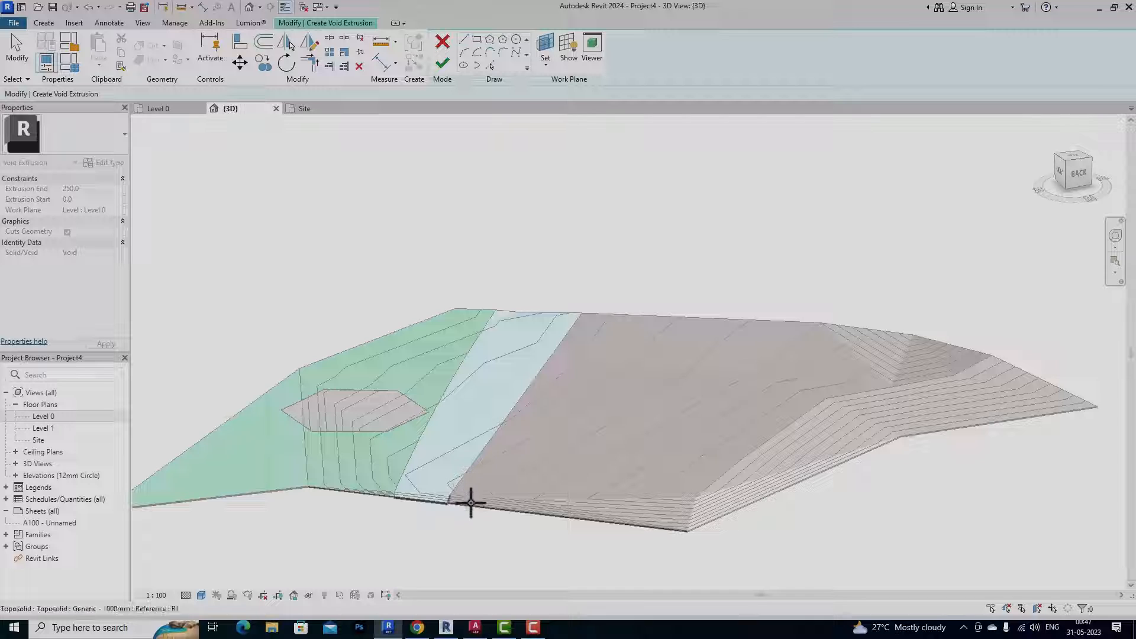
left_click(624, 322)
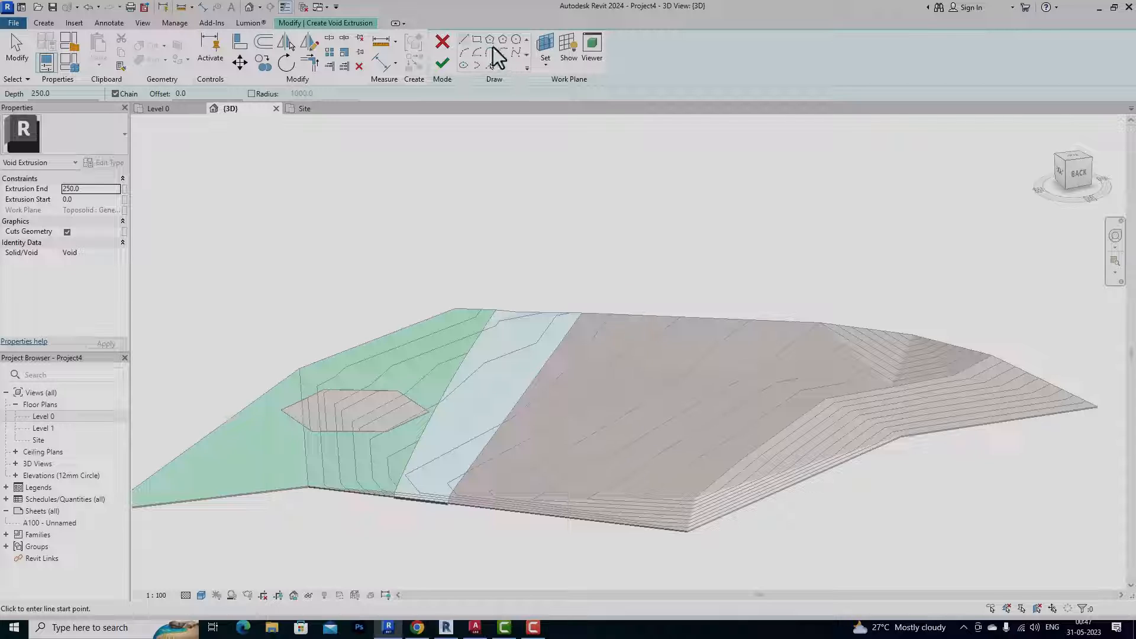
- Sketch a rectangle about 120000 by 197000 mm in the middle of the brown toposolid as the void profile
left_click(476, 39)
left_click(588, 373)
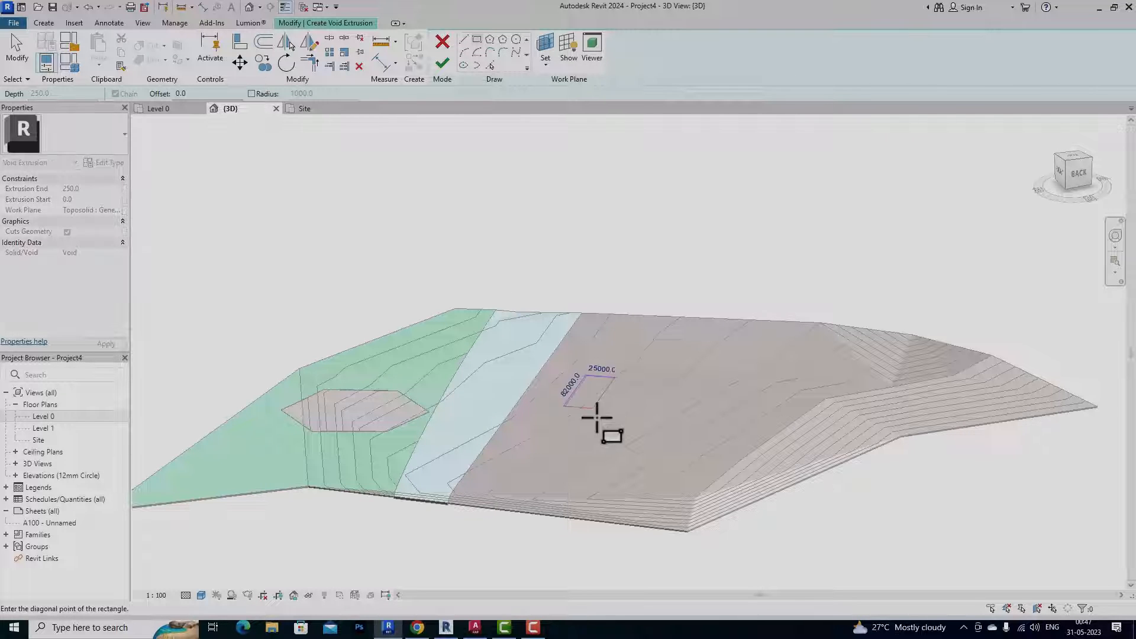
left_click(673, 460)
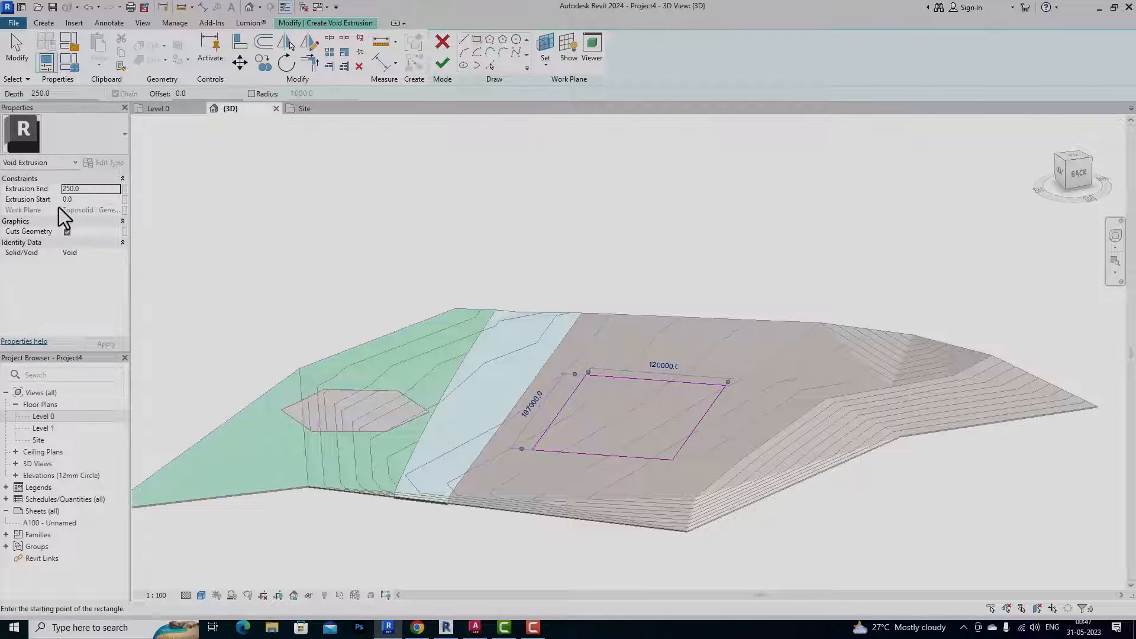
- Finish the void extrusion with start -900 and end 10000, and stretch its top up to an end of about 73600
left_click(88, 201)
type("-")
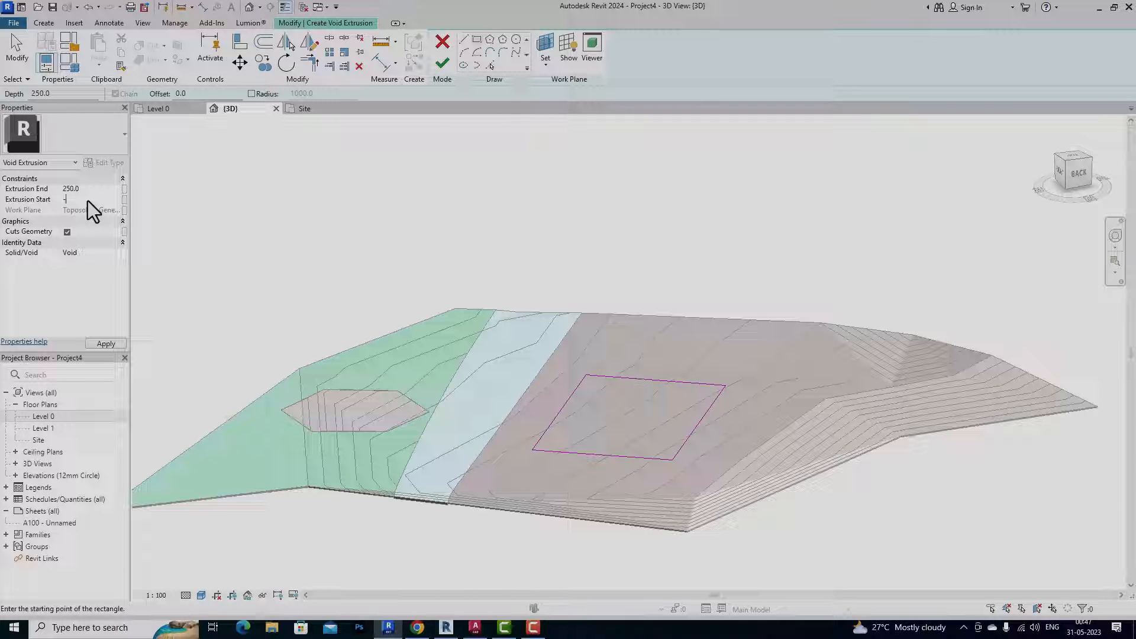
type("900")
key("Return")
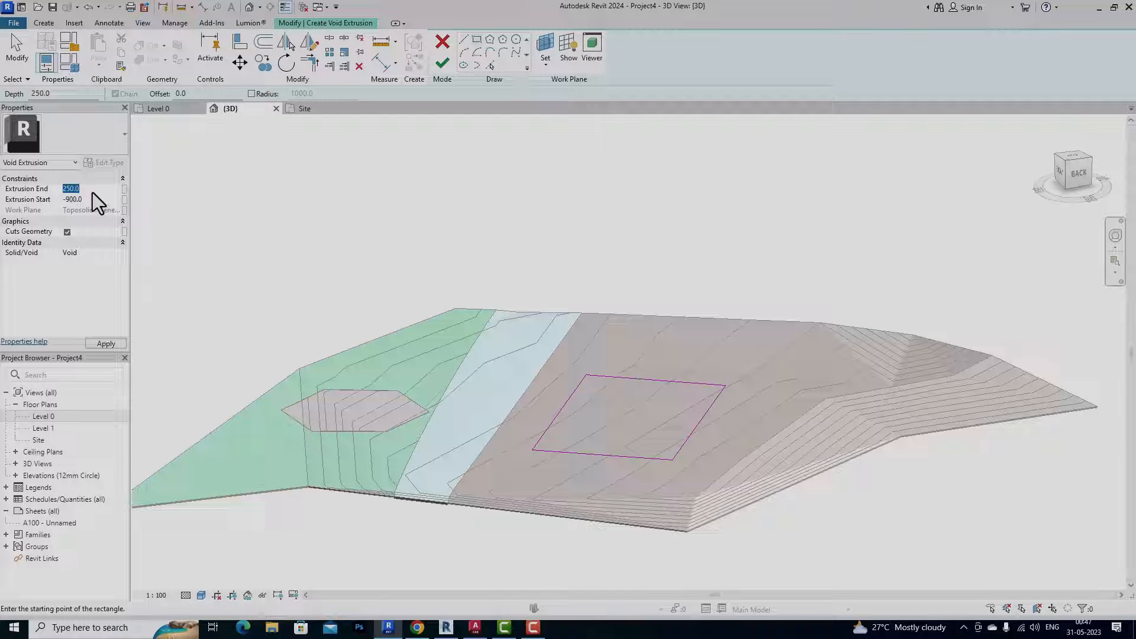
left_click(92, 193)
type("10000")
key("Return")
left_click(444, 63)
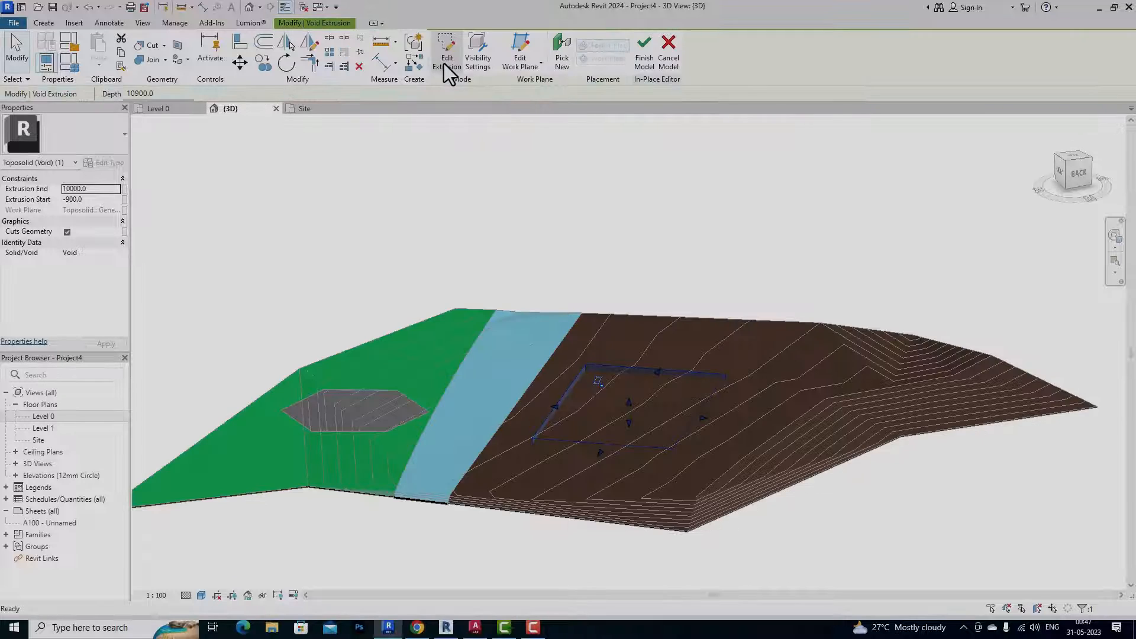
left_click_drag(628, 400, 627, 332)
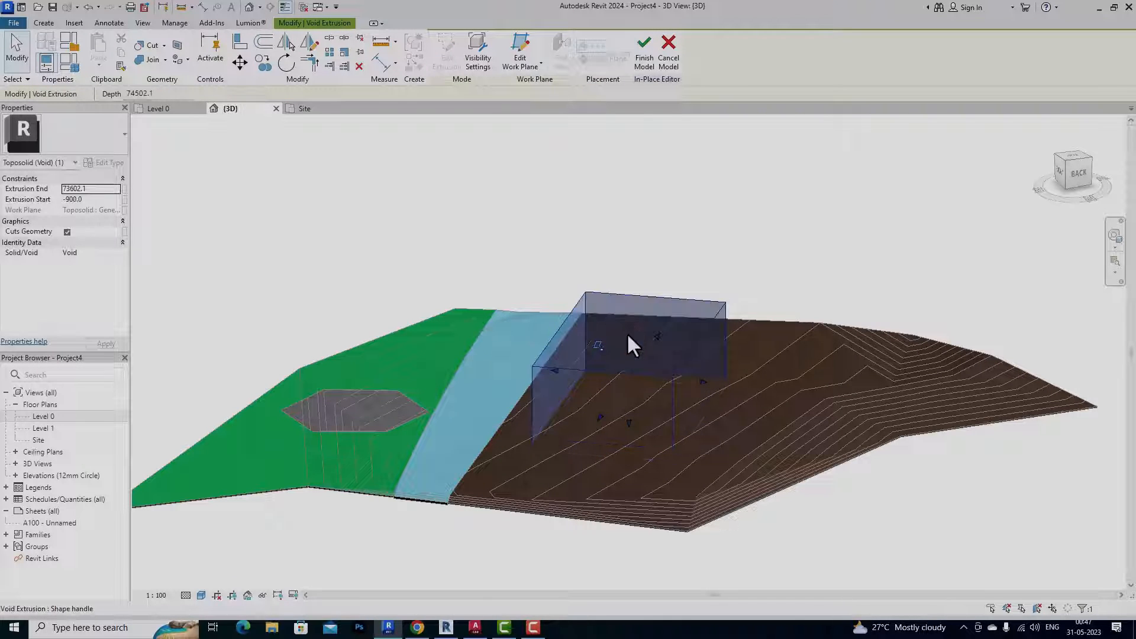
left_click(698, 262)
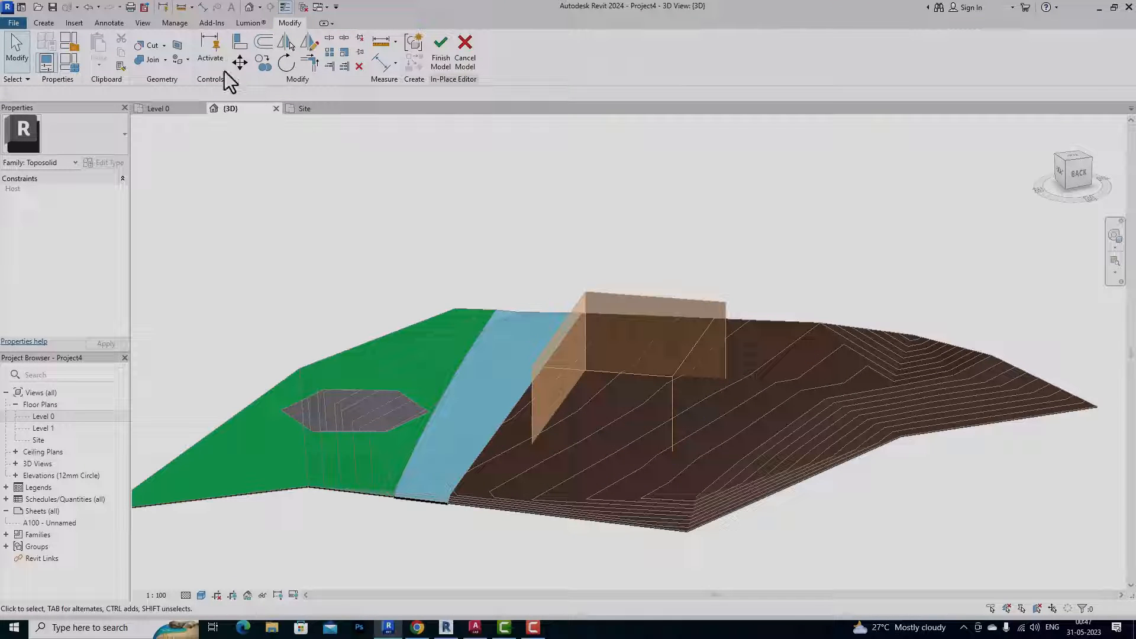
- Cut the brown toposolid with the rectangular void and finish the in-place model
left_click(153, 51)
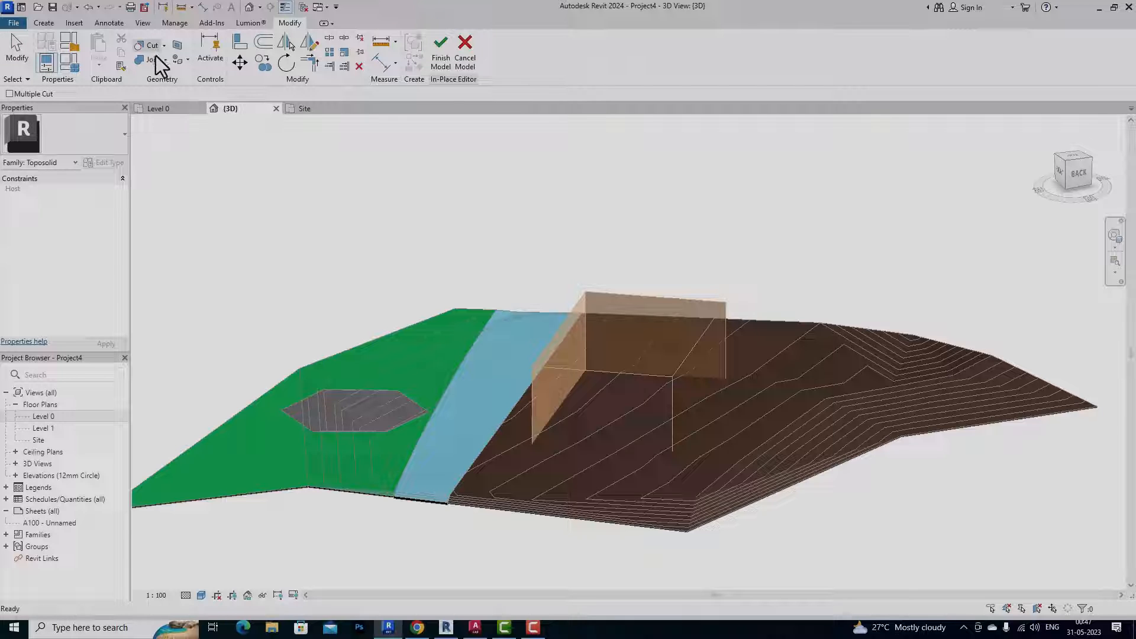
left_click(777, 324)
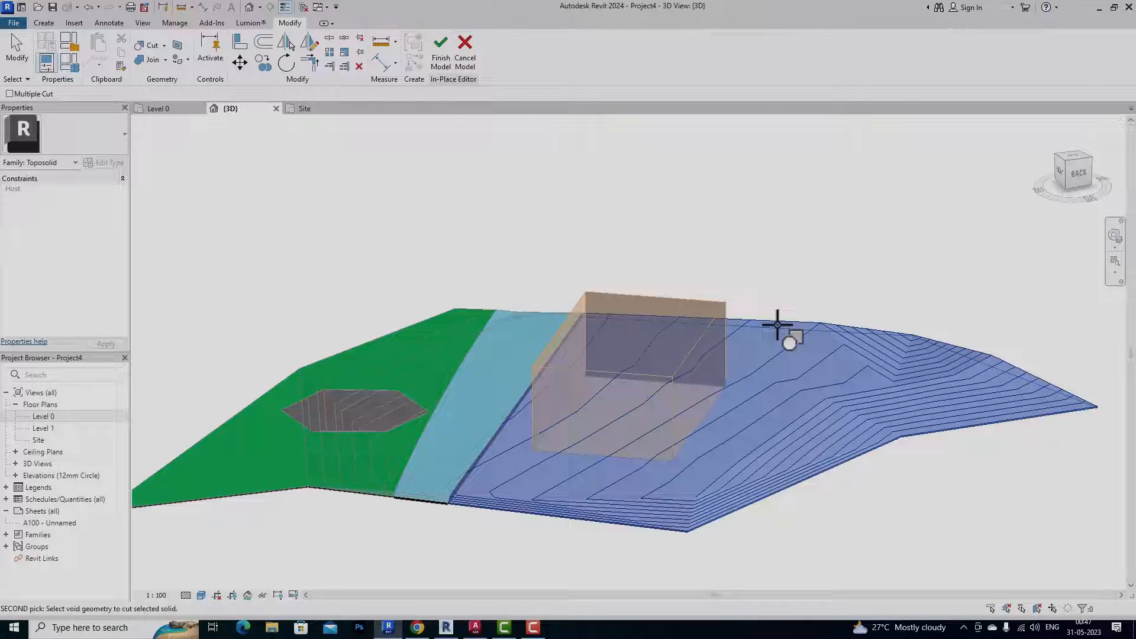
left_click(712, 321)
scroll(580, 436, "up", 3)
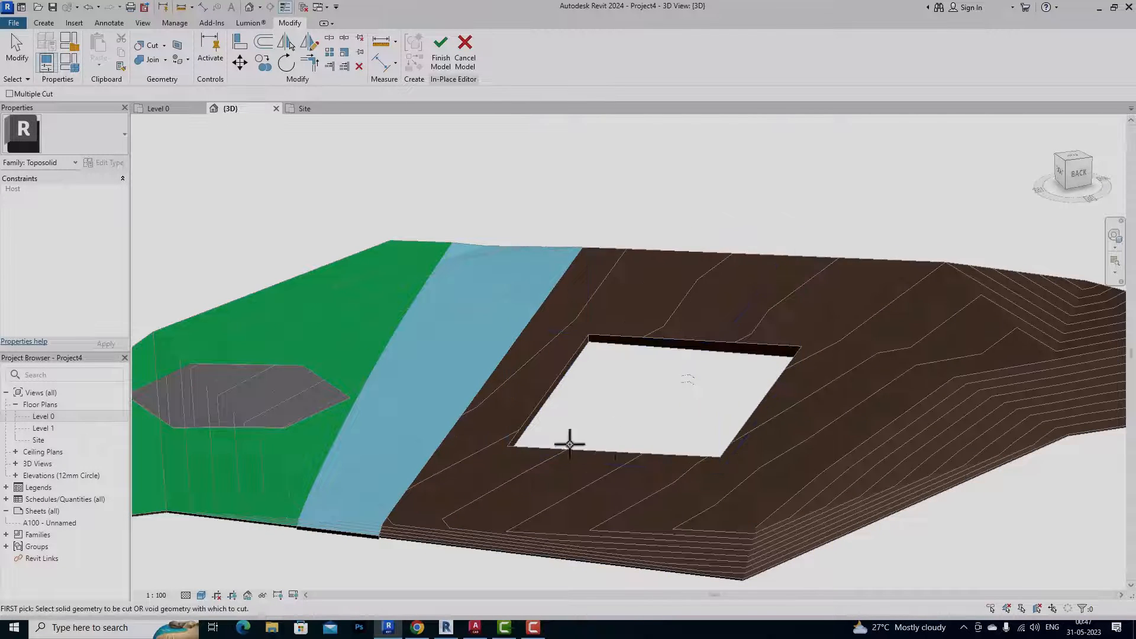
scroll(456, 396, "down", 3)
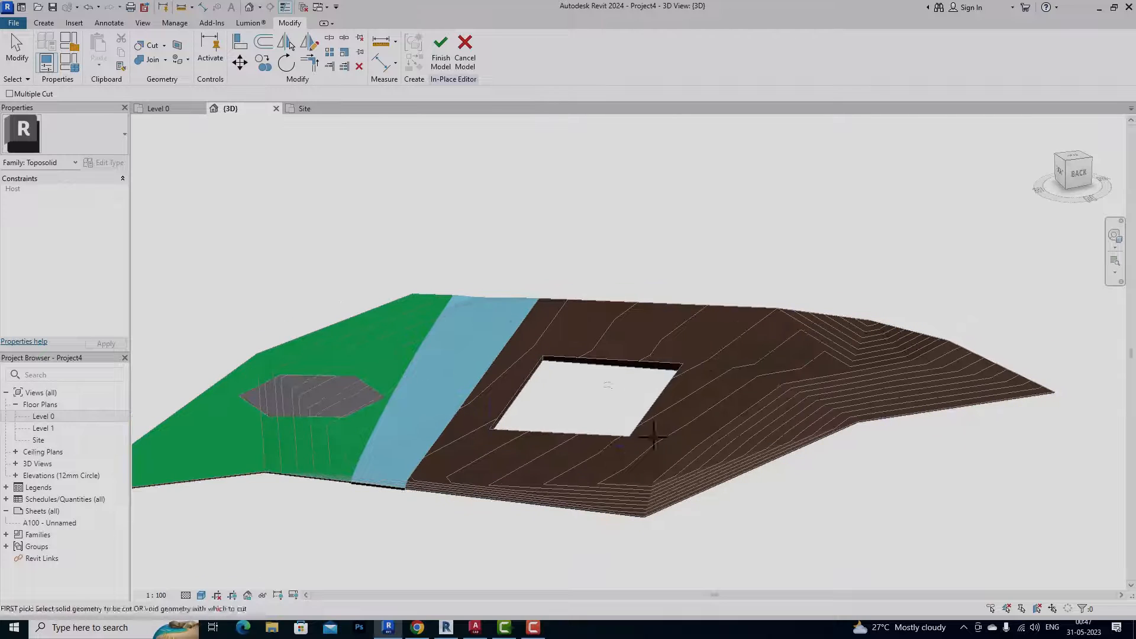
key("Escape")
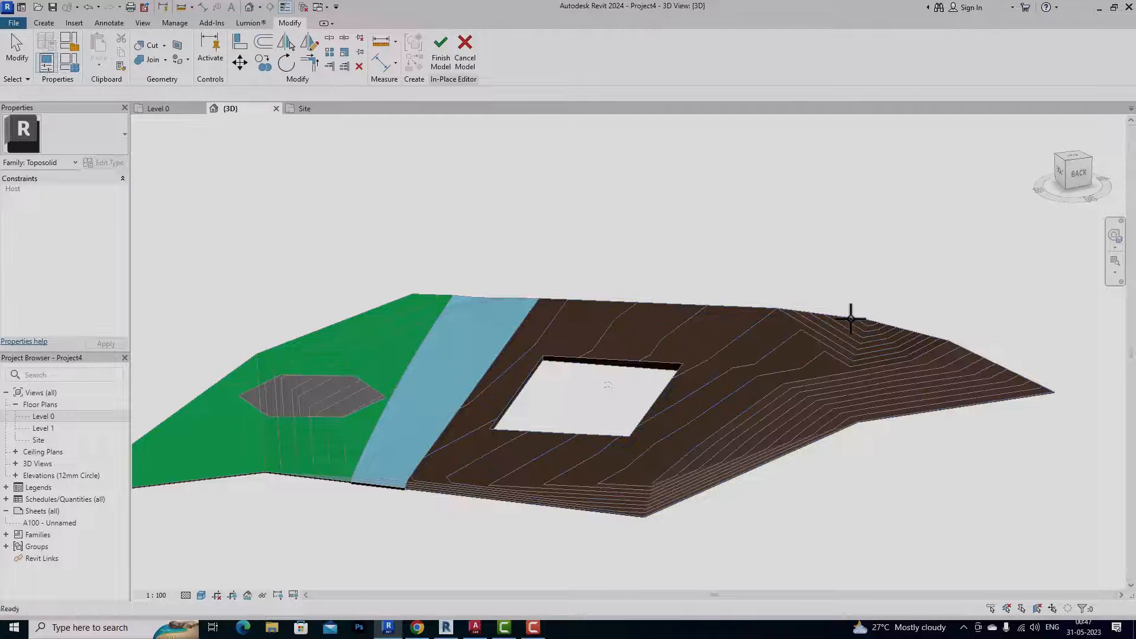
left_click(441, 62)
scroll(815, 346, "down", 2)
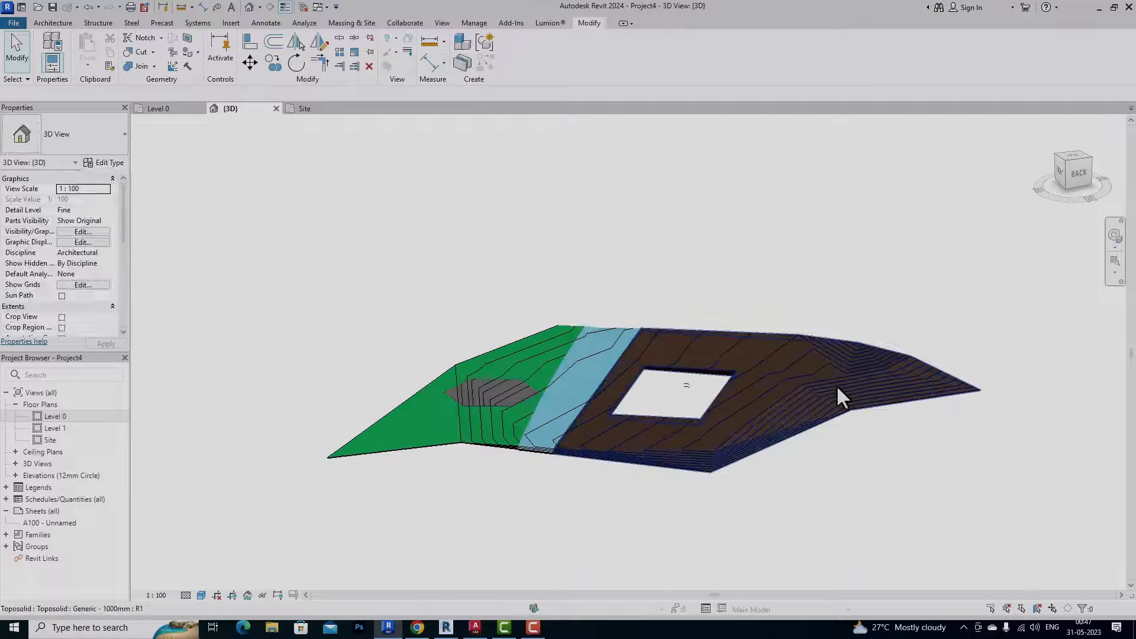
- Open the brown toposolid type's structure and insert a layer below the core boundary with the Door - Architrave material
left_click(709, 456)
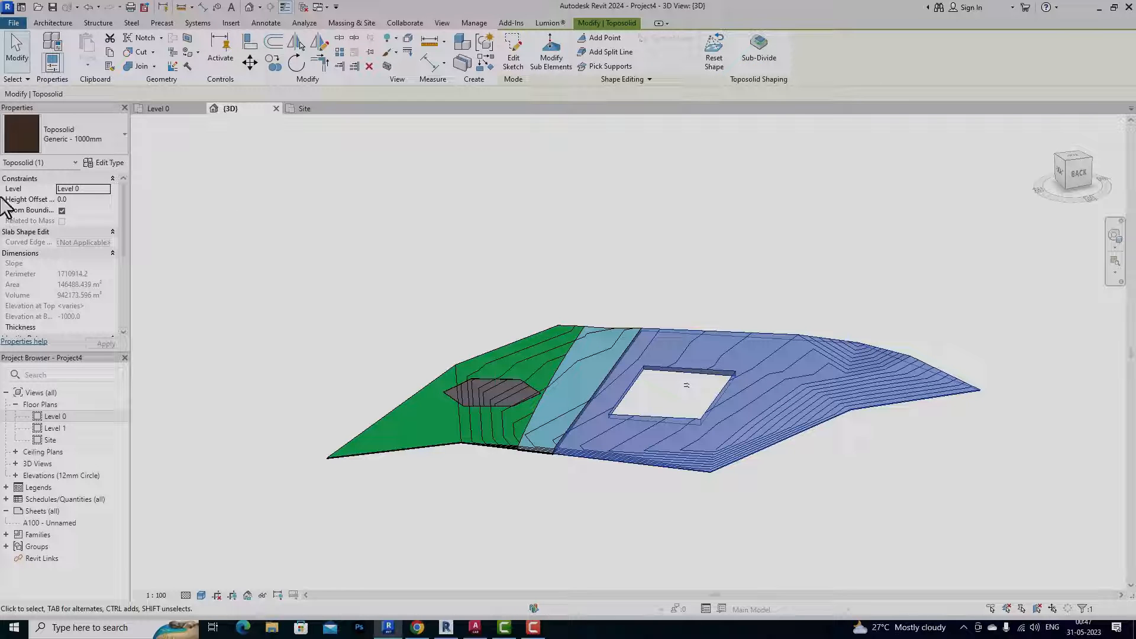
left_click(96, 166)
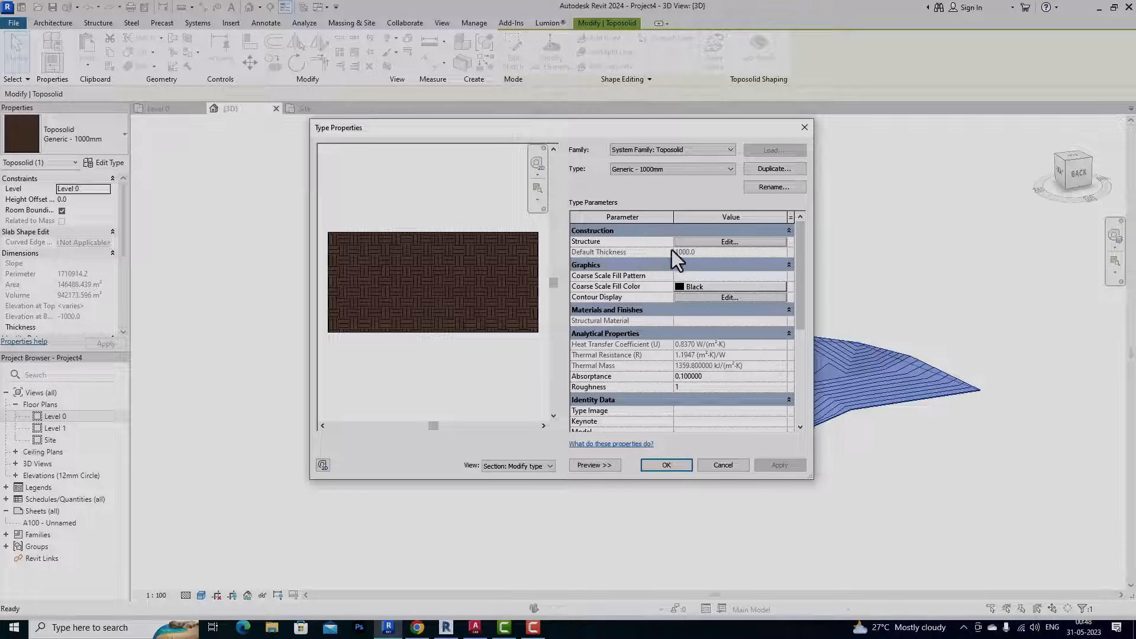
left_click(698, 242)
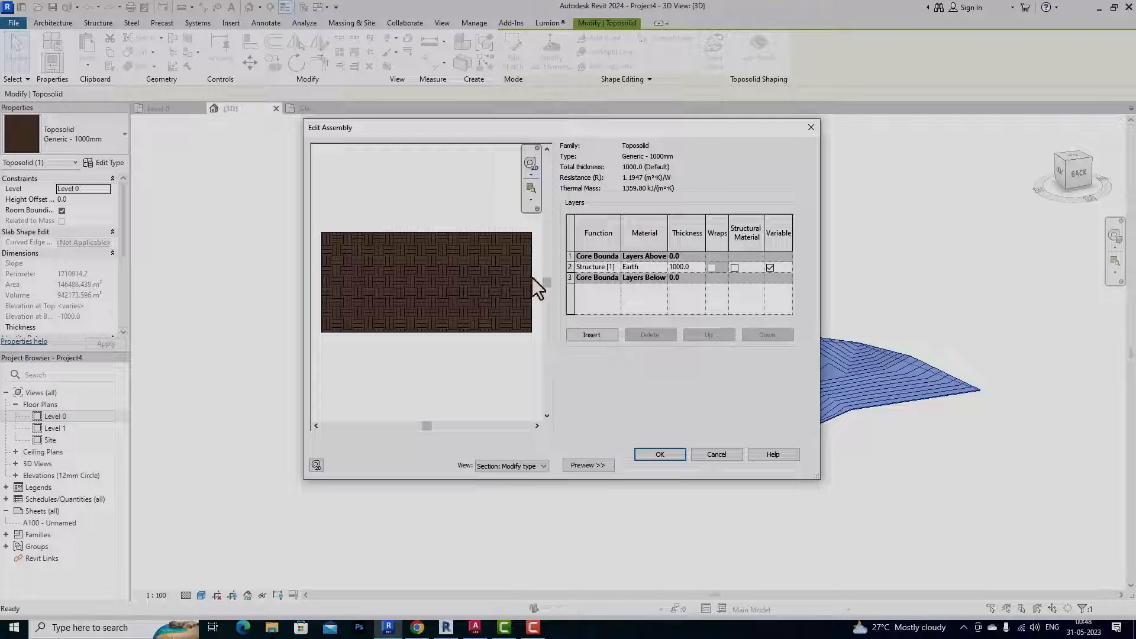
left_click(594, 334)
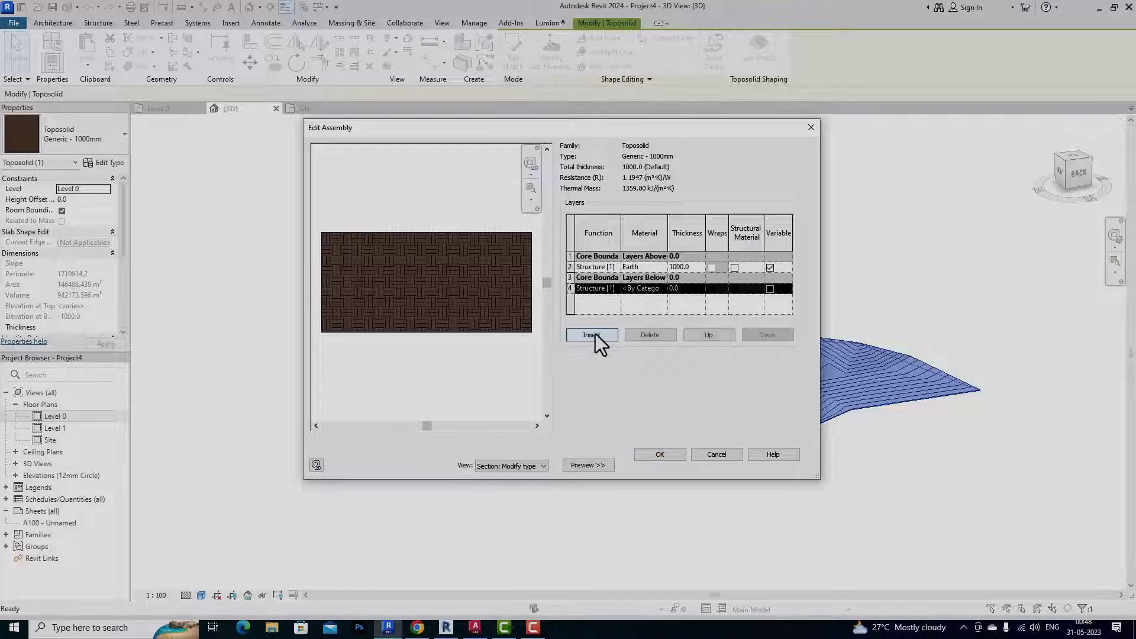
left_click(631, 289)
left_click(660, 288)
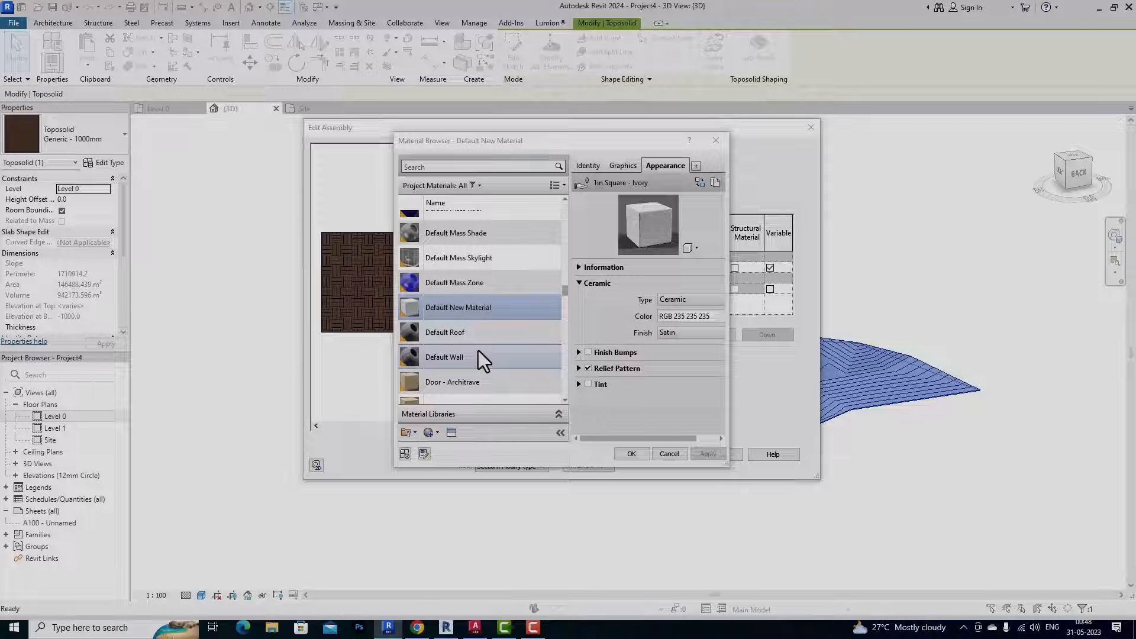
double_click(456, 382)
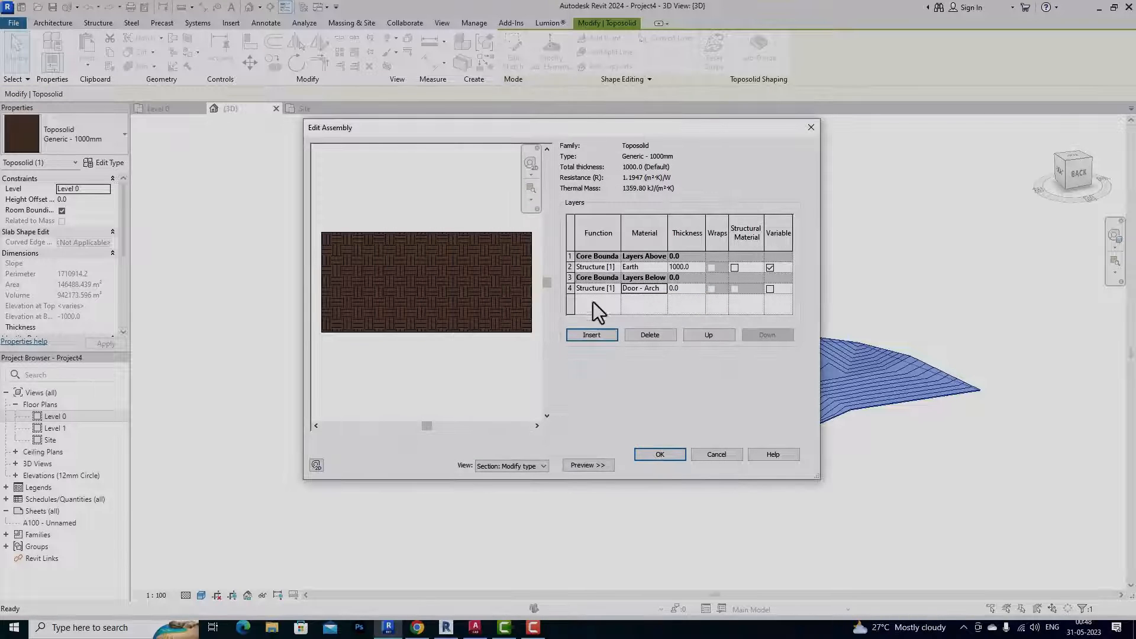
left_click(654, 293)
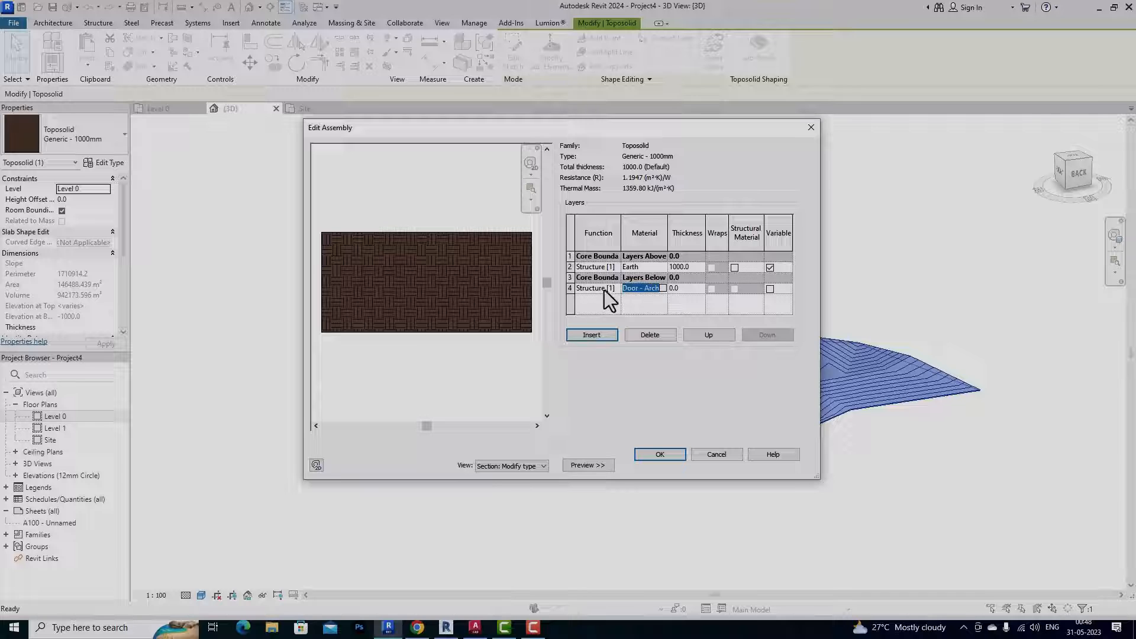
- Insert another structure layer above the Door - Architrave layer and assign it the Iron, Ductile material
left_click(582, 335)
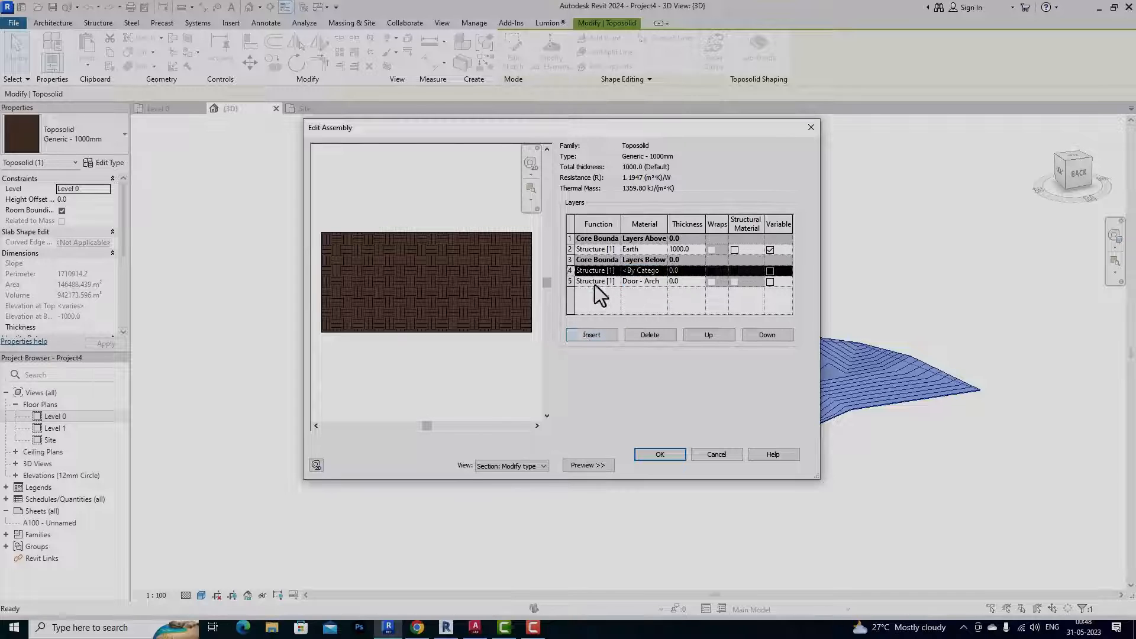
left_click(634, 271)
left_click(661, 272)
scroll(421, 341, "down", 3)
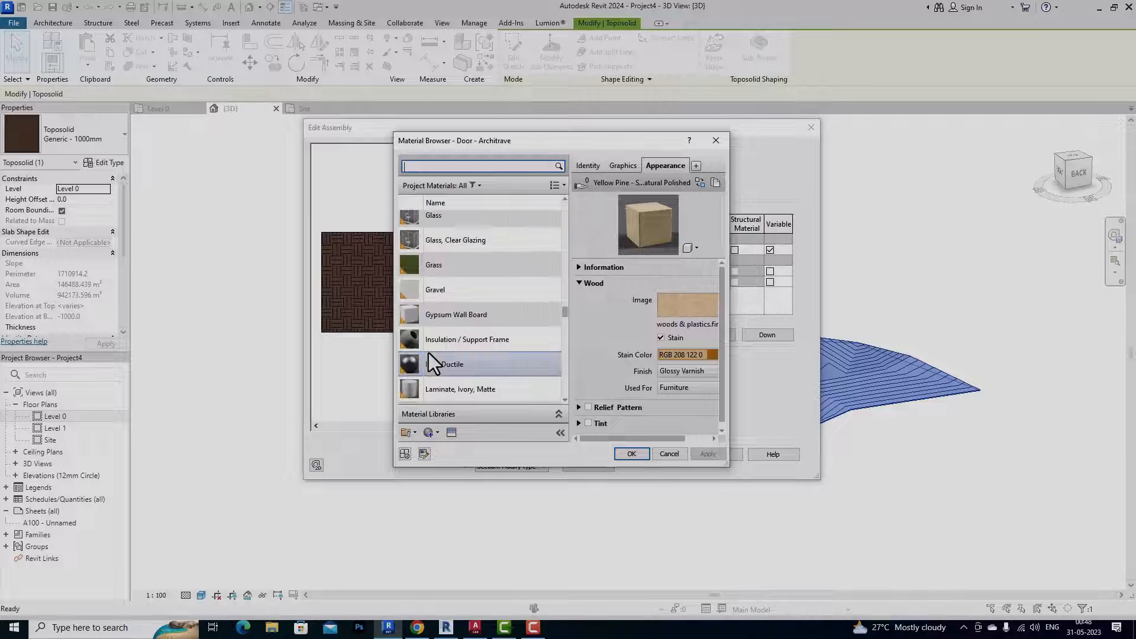
double_click(432, 366)
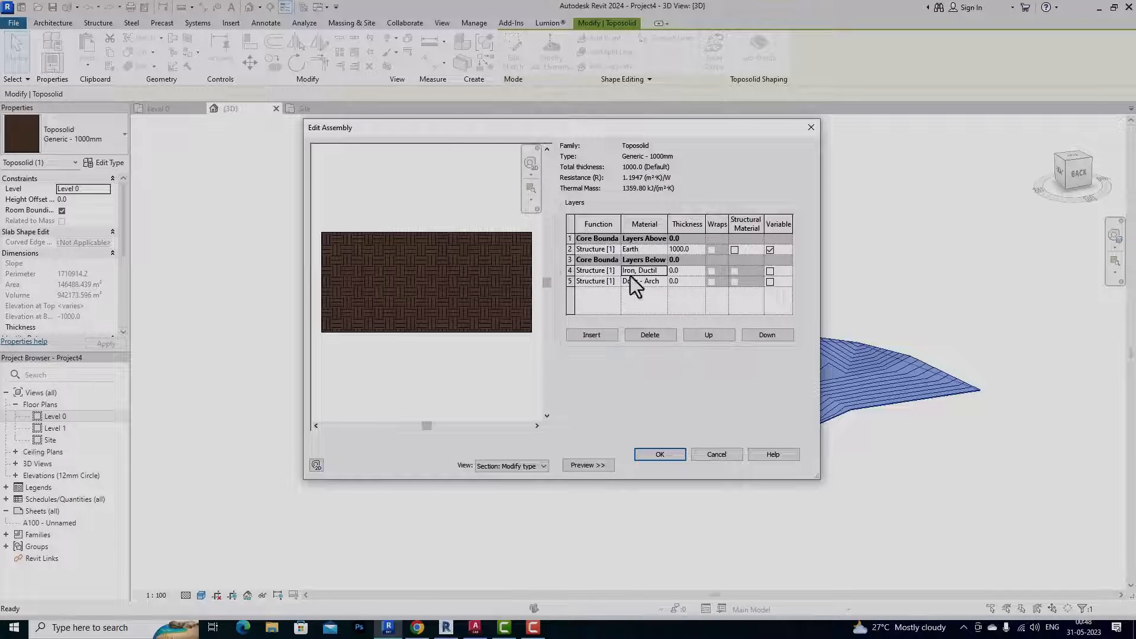
- Set the Iron, Ductile layer's thickness to 200 and the Door - Architrave layer's to 600, and accept the assembly
left_click(672, 452)
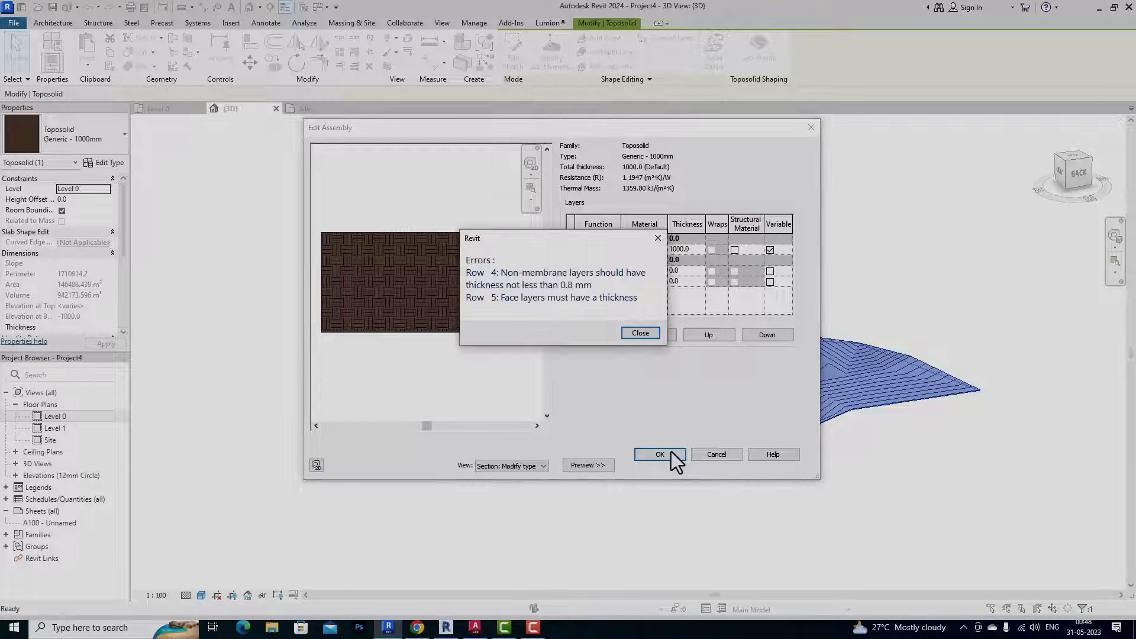
left_click(639, 332)
left_click(683, 275)
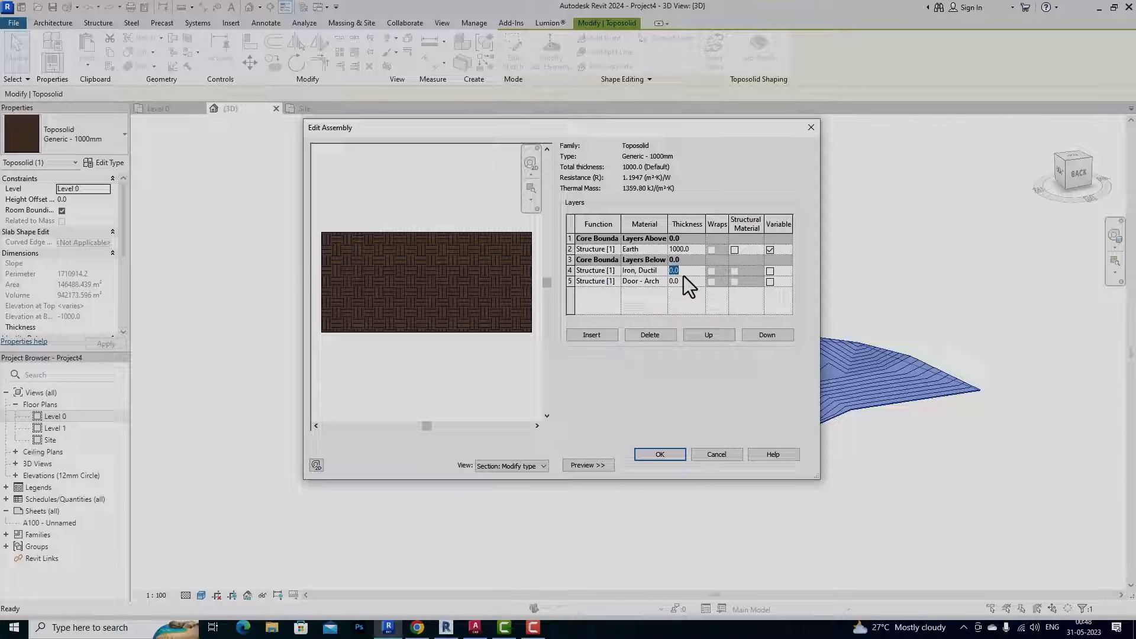
type("200")
left_click(684, 282)
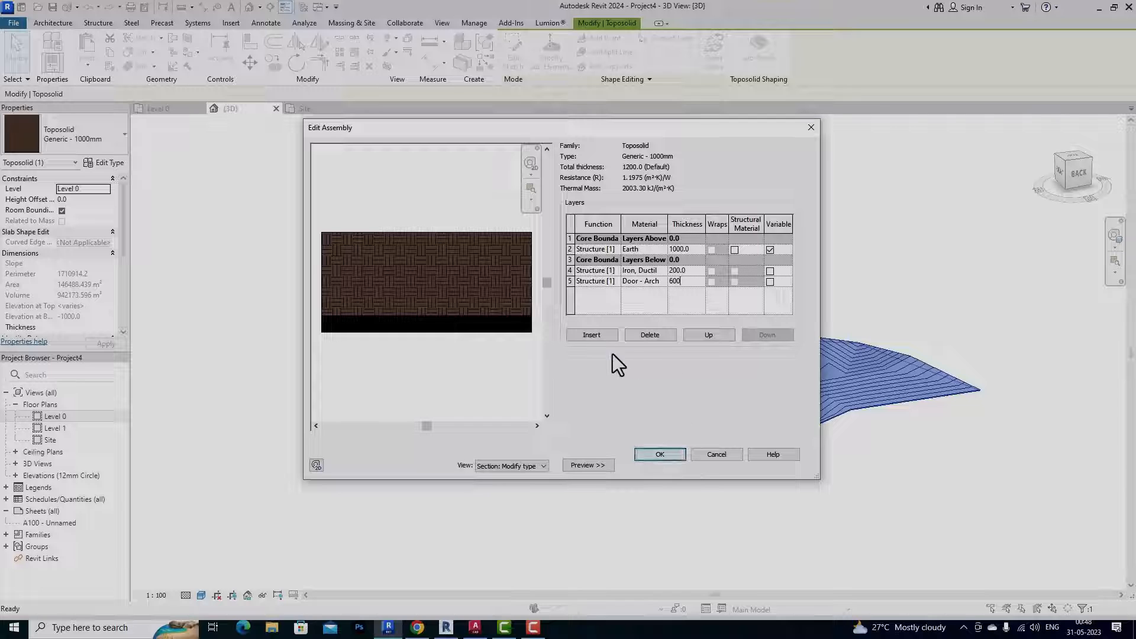
left_click(654, 454)
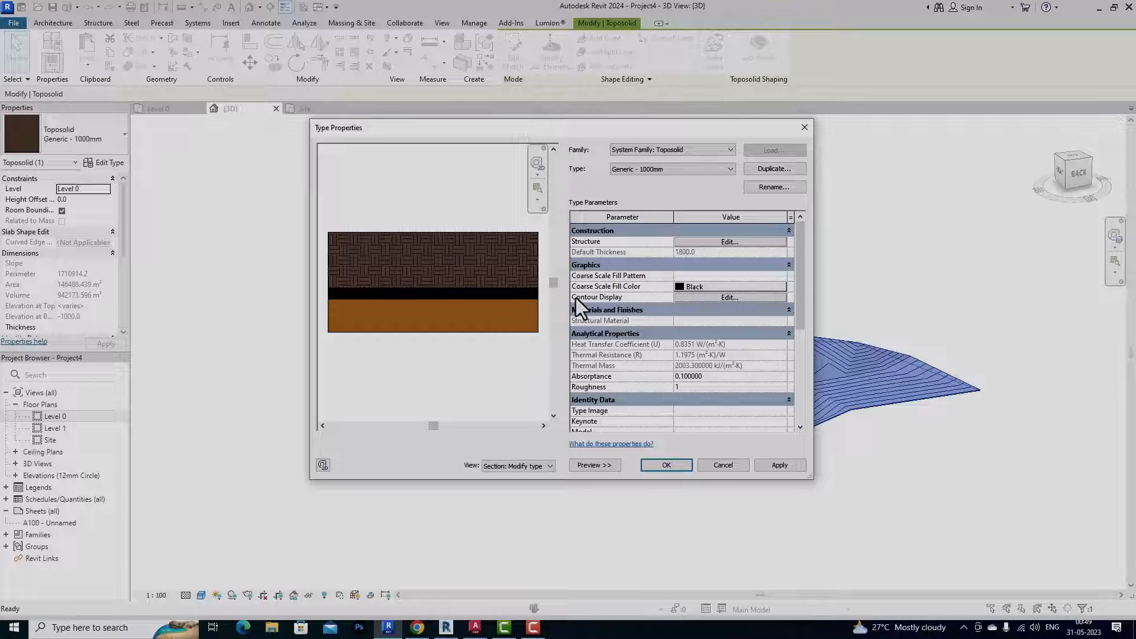
- Add a secondary contour row with a 6000 interval to the type's contour display and apply the type changes
left_click(687, 300)
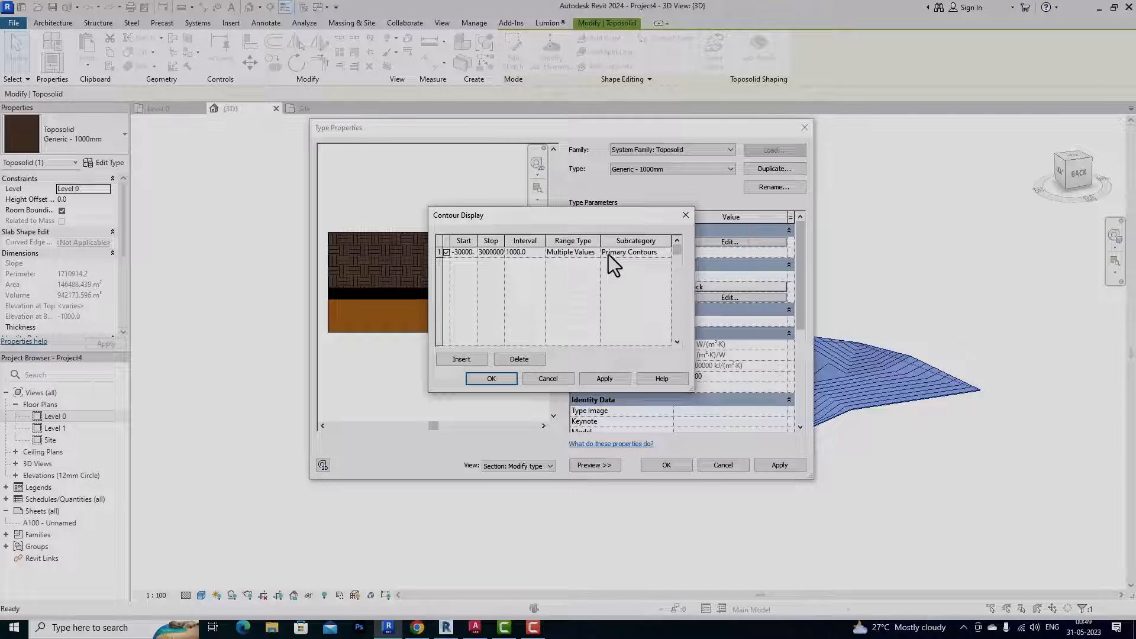
left_click(467, 357)
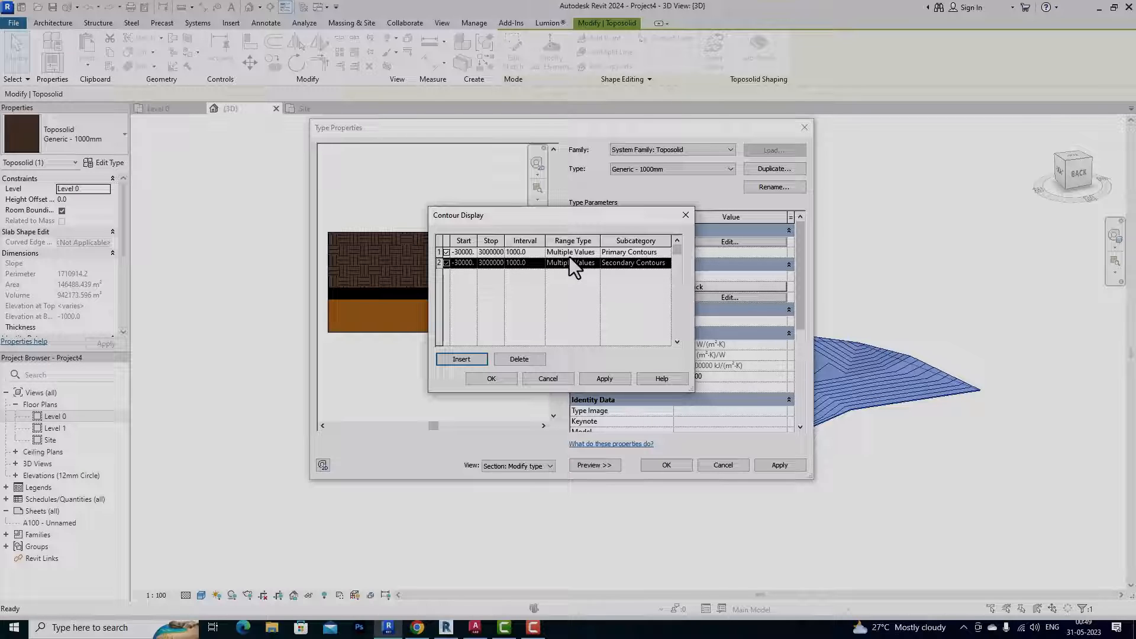
left_click(482, 264)
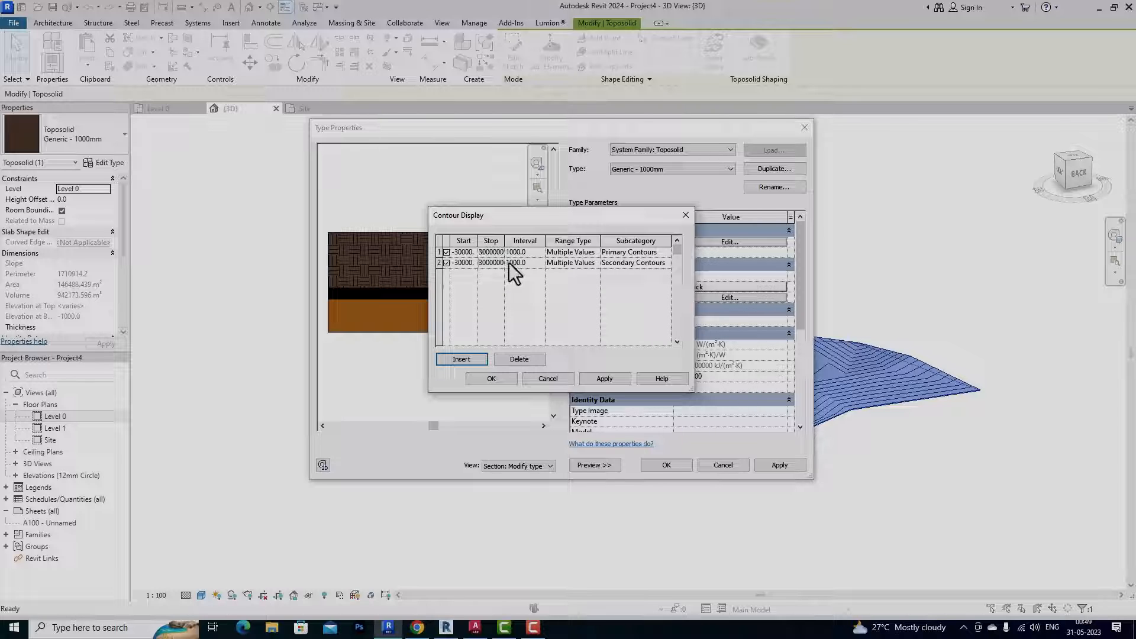
left_click(524, 265)
left_click_drag(526, 264, 505, 266)
type("6000")
left_click(599, 378)
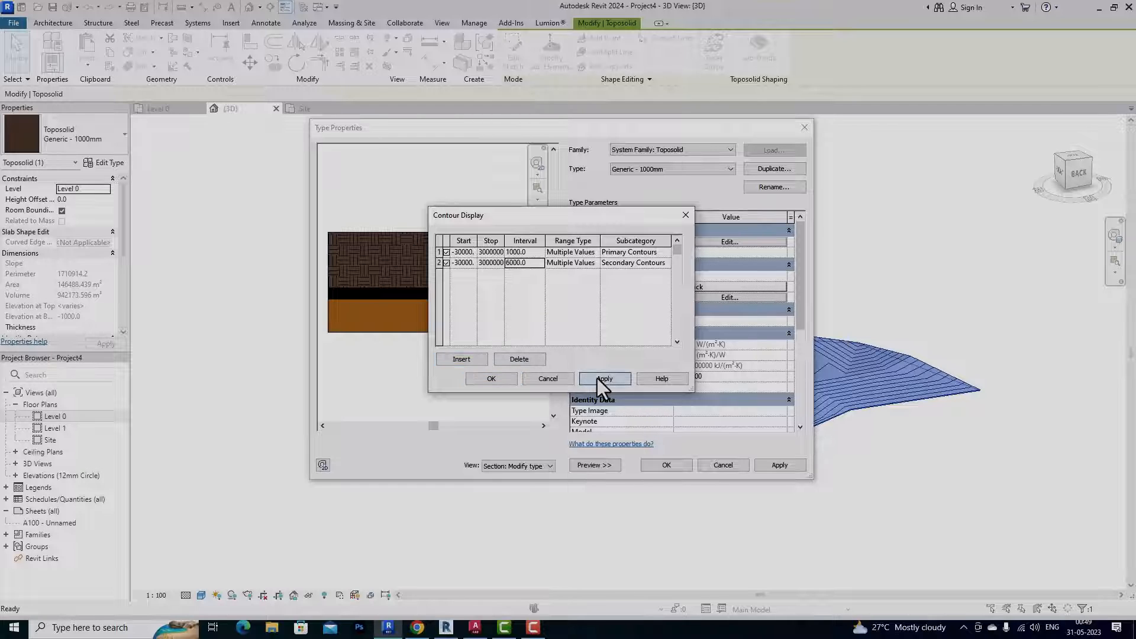
left_click(498, 378)
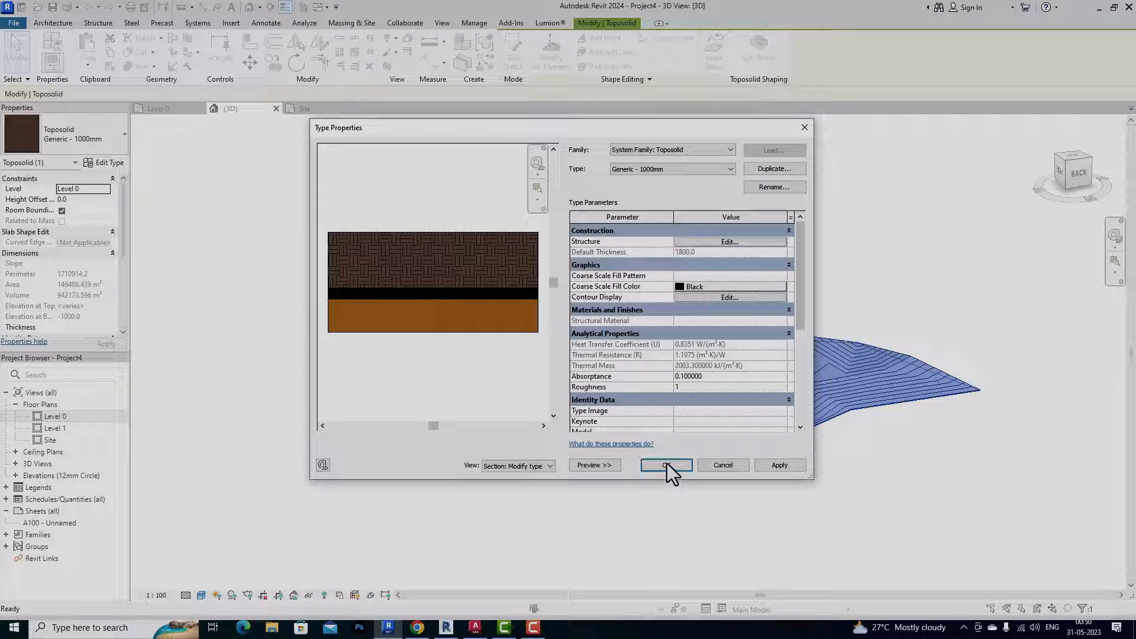
left_click(793, 466)
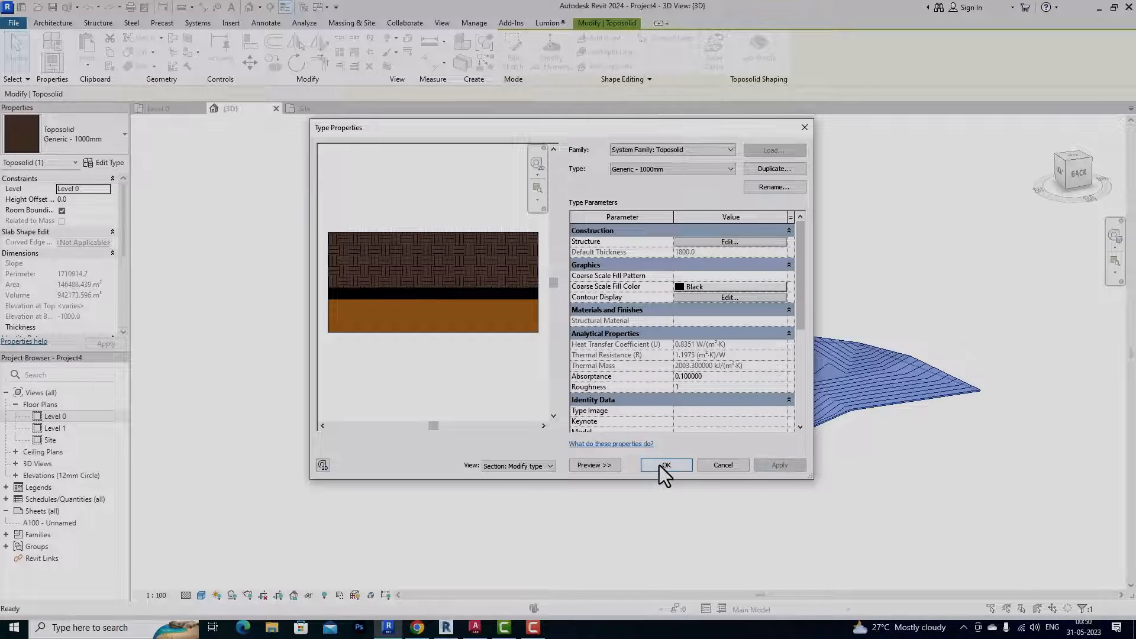
left_click(664, 466)
left_click(659, 468)
scroll(586, 423, "up", 3)
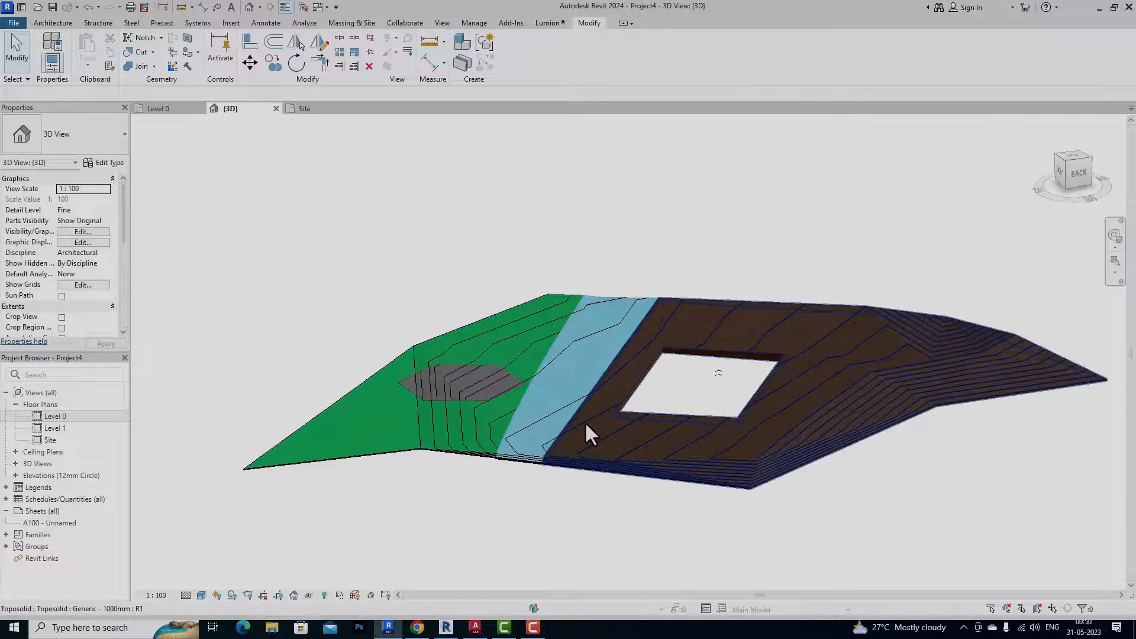
scroll(584, 422, "up", 2)
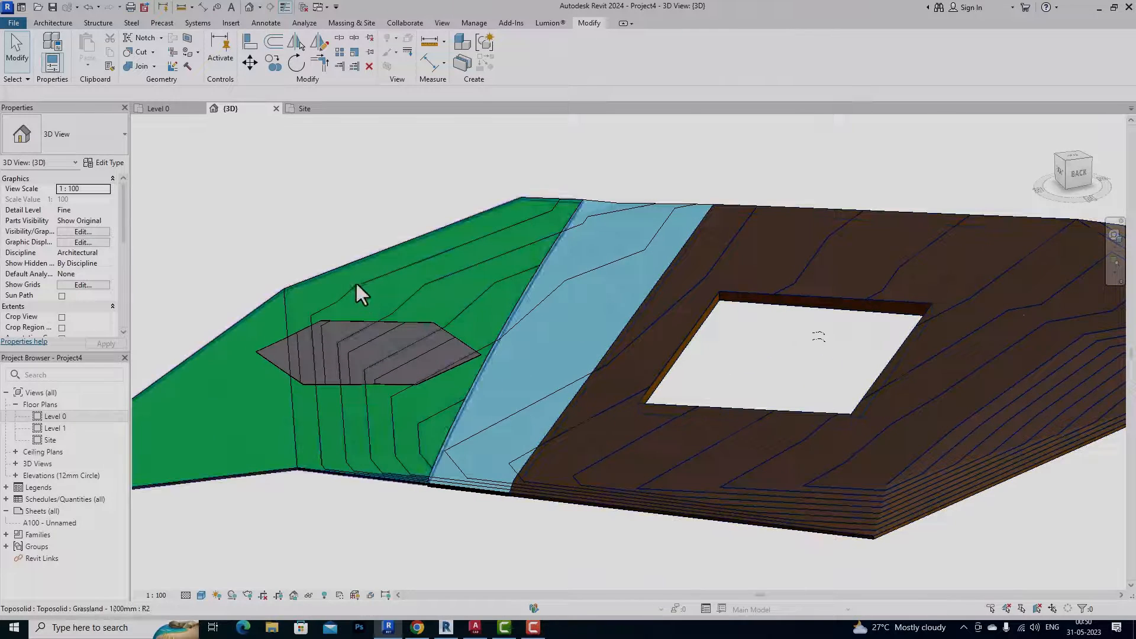
scroll(356, 282, "up", 4)
scroll(356, 281, "down", 5)
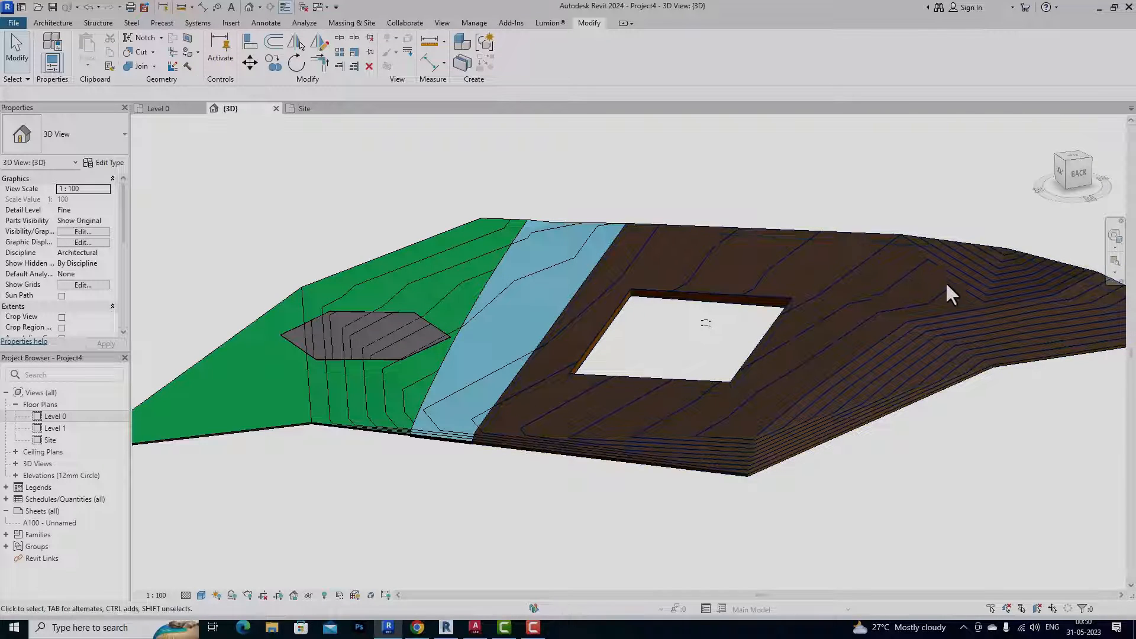
left_click(716, 452)
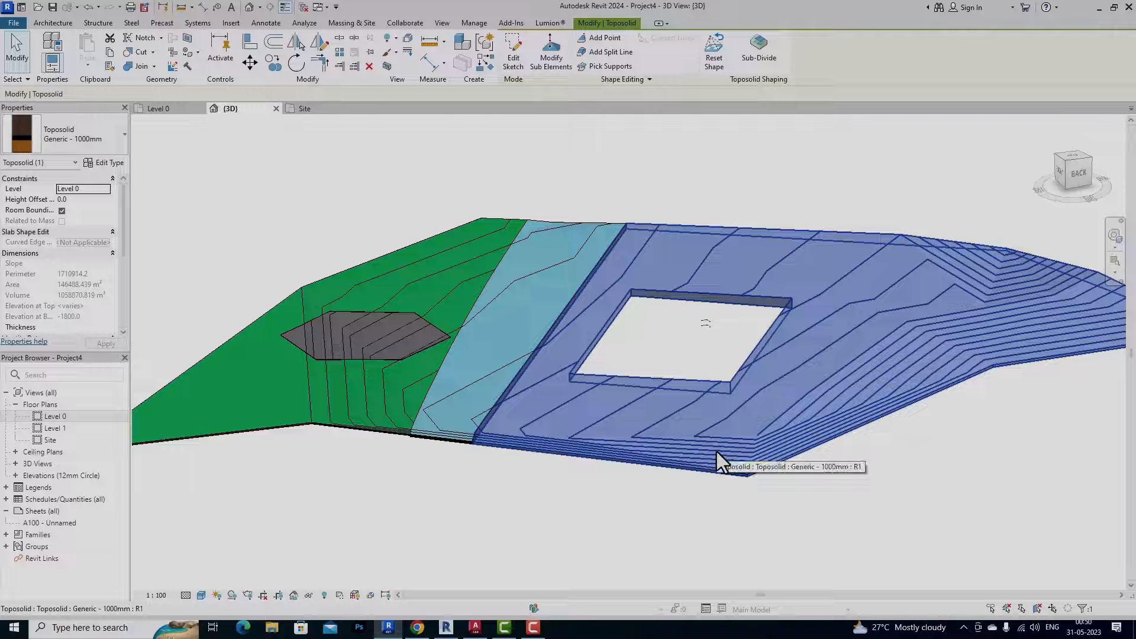
left_click(461, 467)
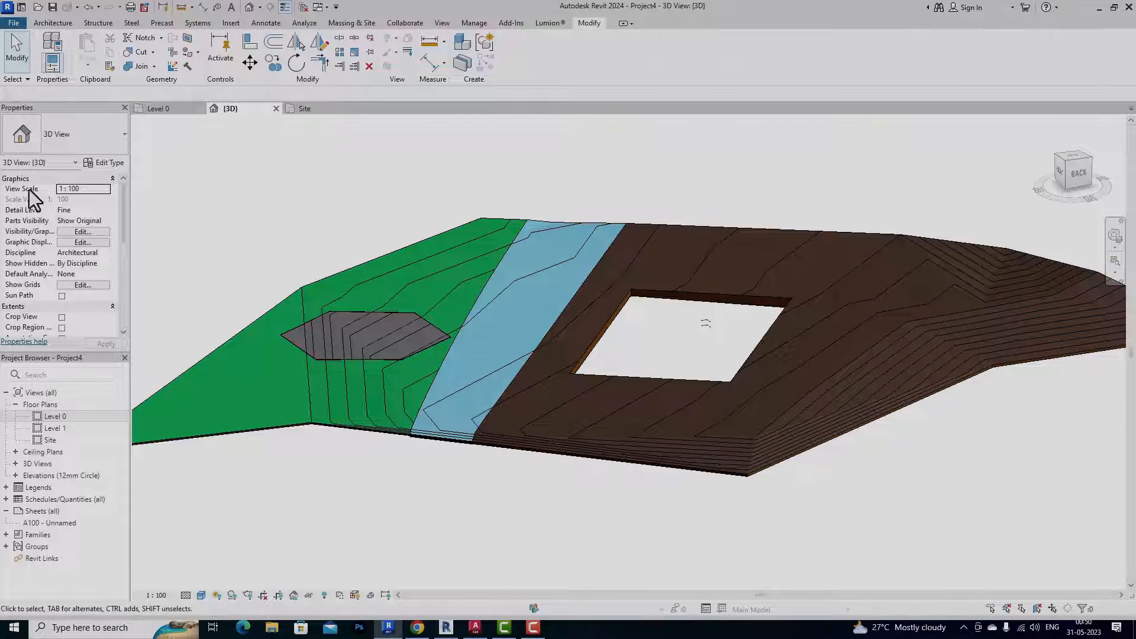
- Change the primary contours' range type to Single Value in the brown toposolid type's contour display and apply it
left_click(641, 452)
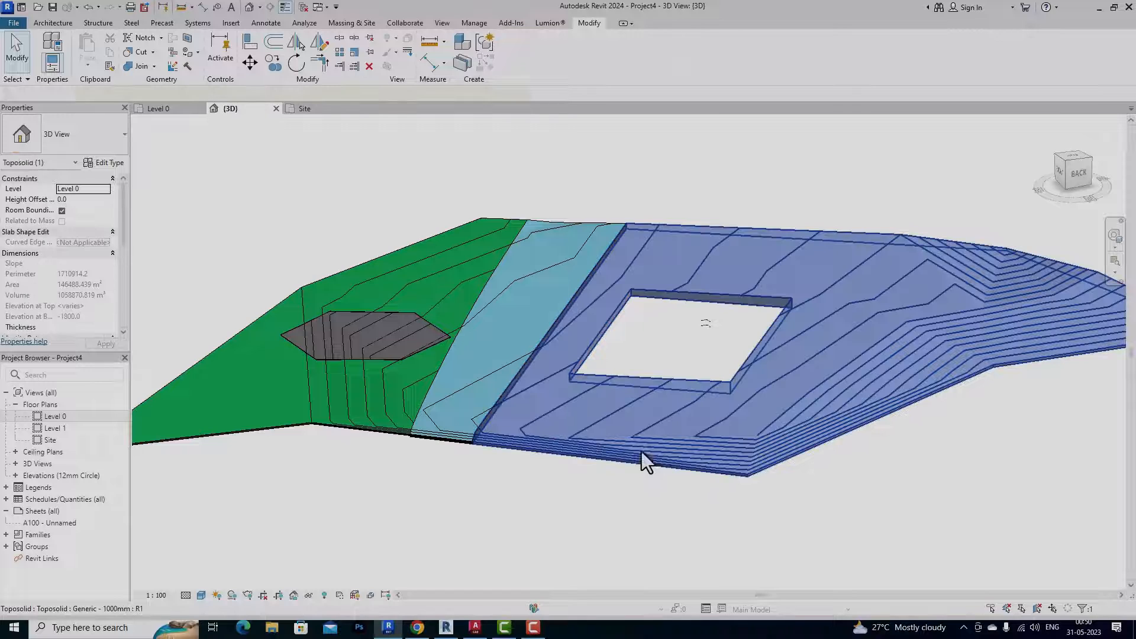
left_click(106, 168)
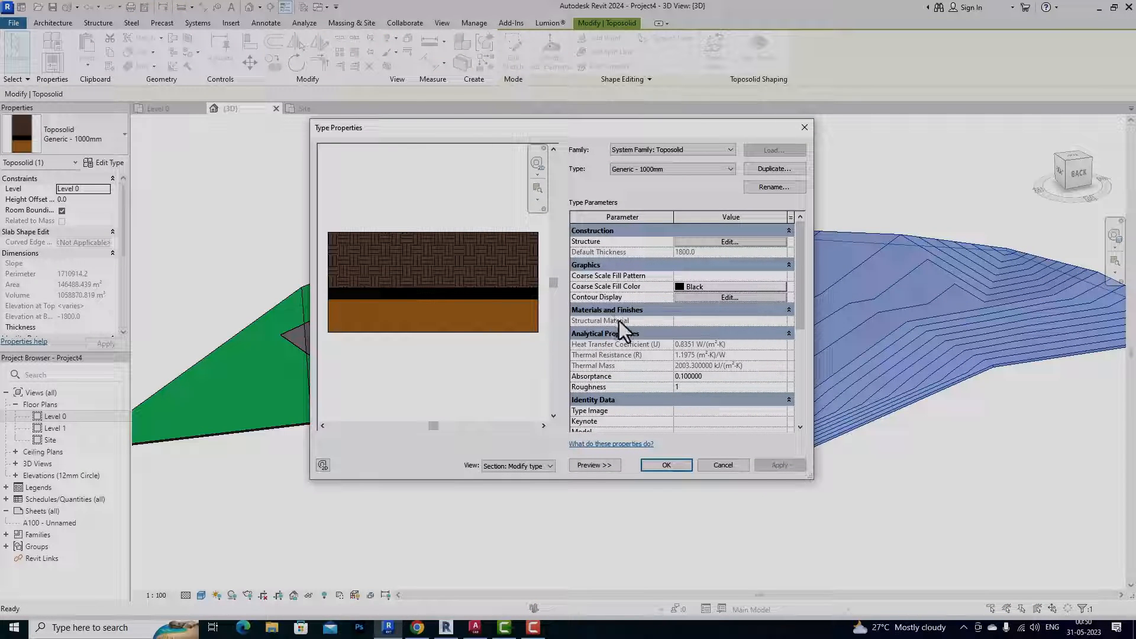
left_click(729, 299)
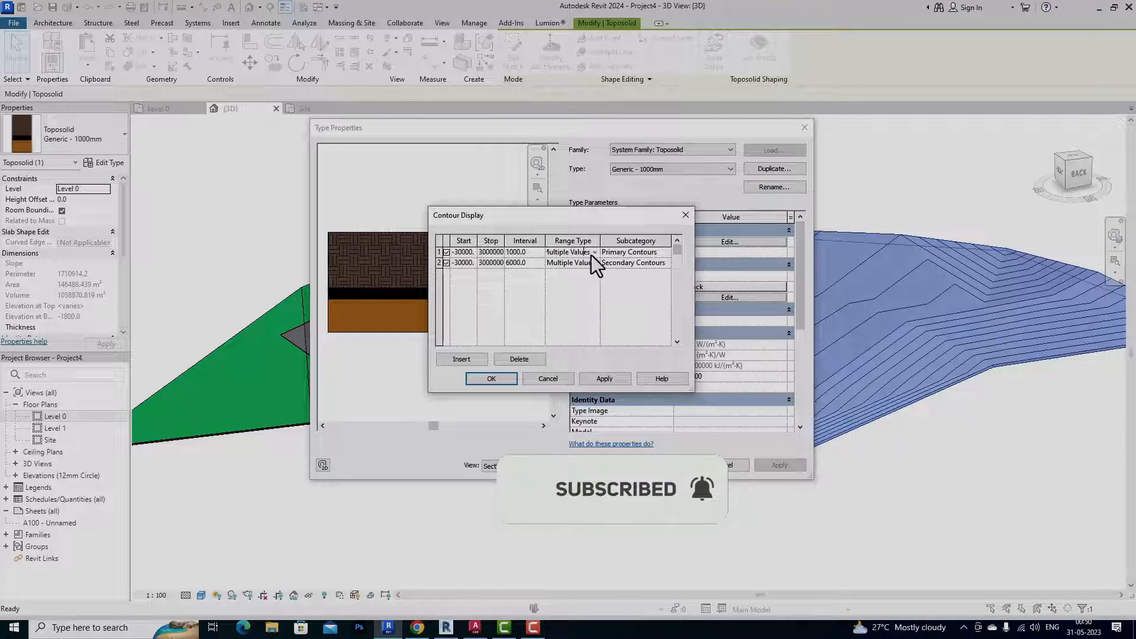
left_click(593, 253)
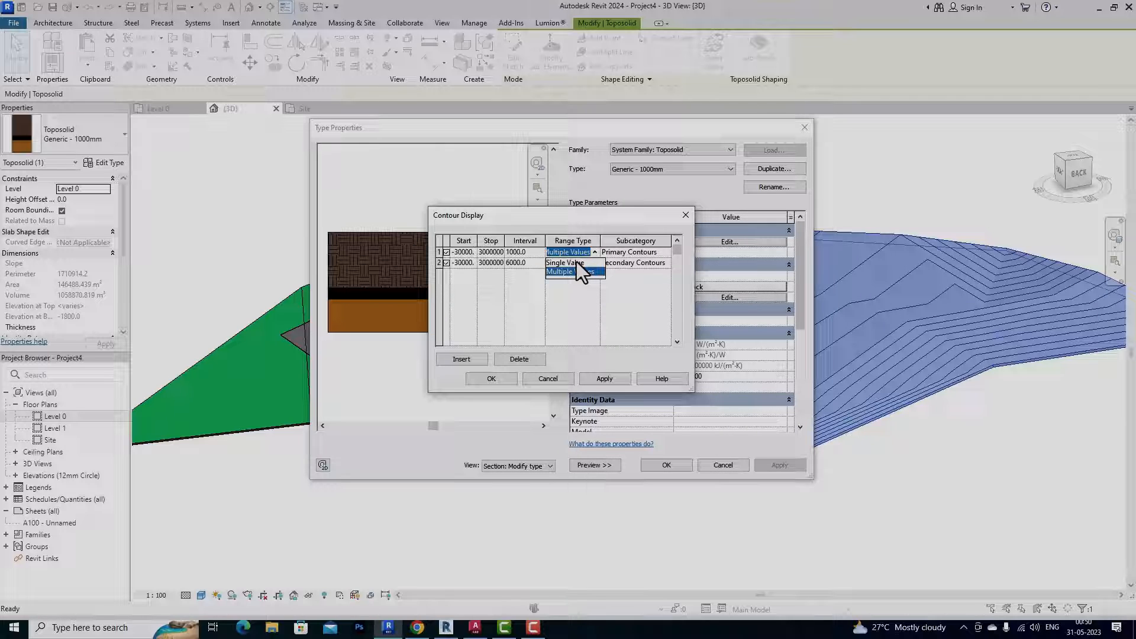
left_click(576, 262)
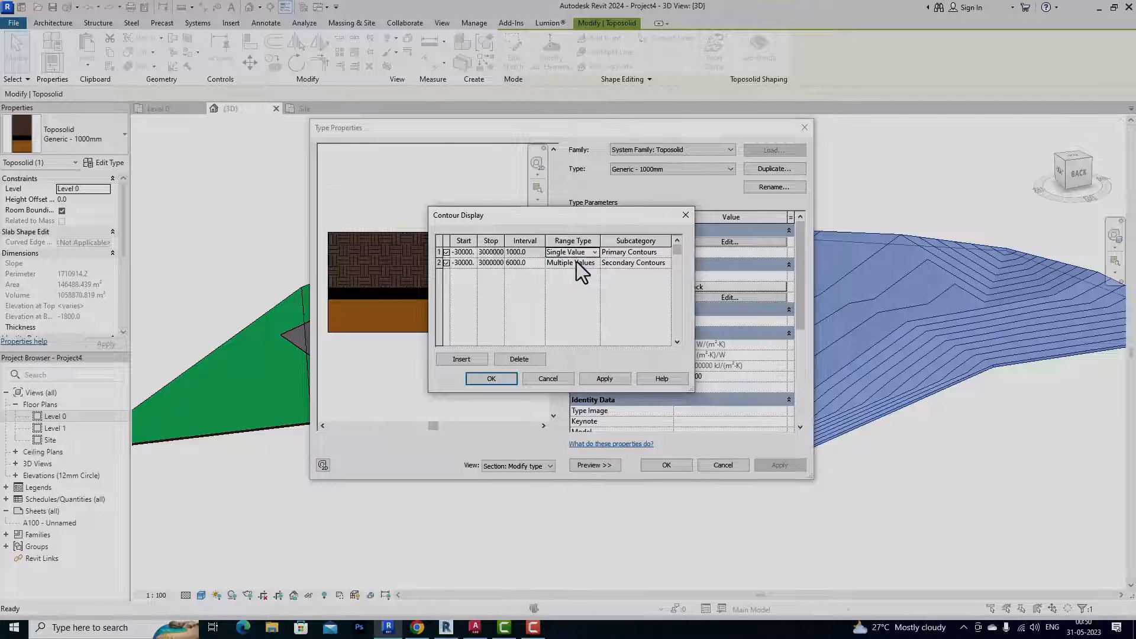
left_click(595, 380)
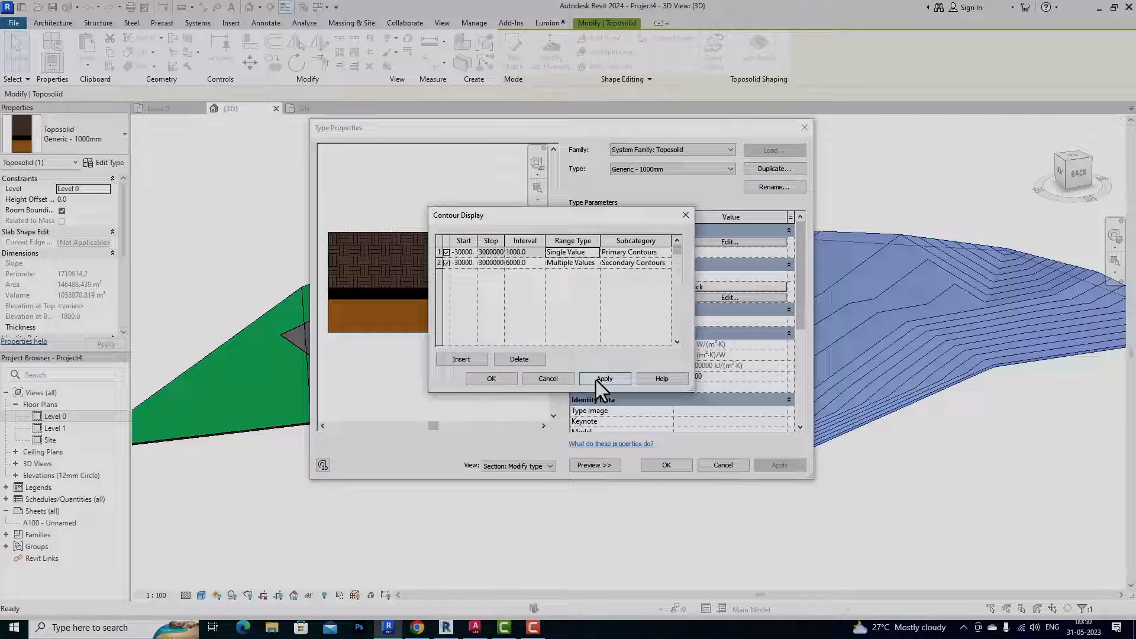
left_click(492, 378)
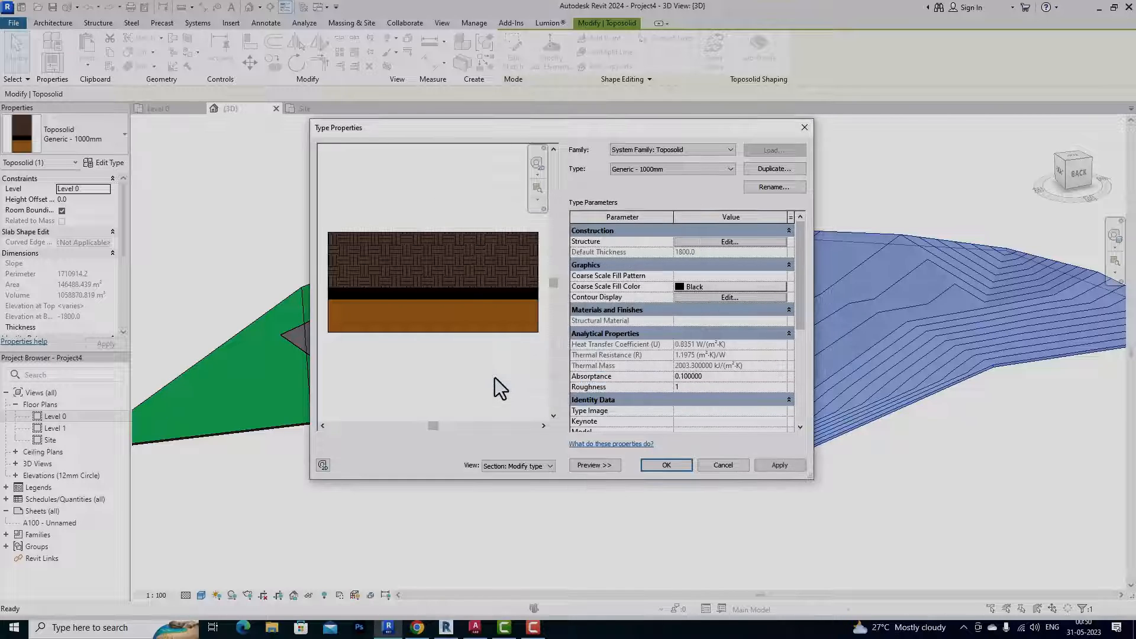
left_click(779, 464)
left_click(651, 467)
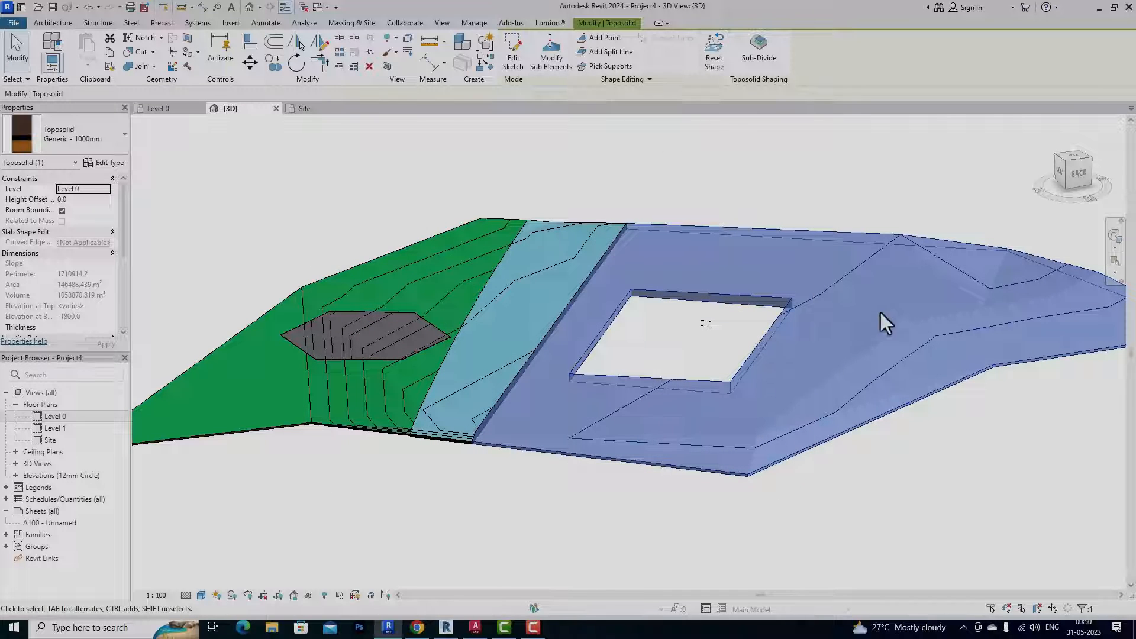
scroll(254, 342, "down", 2)
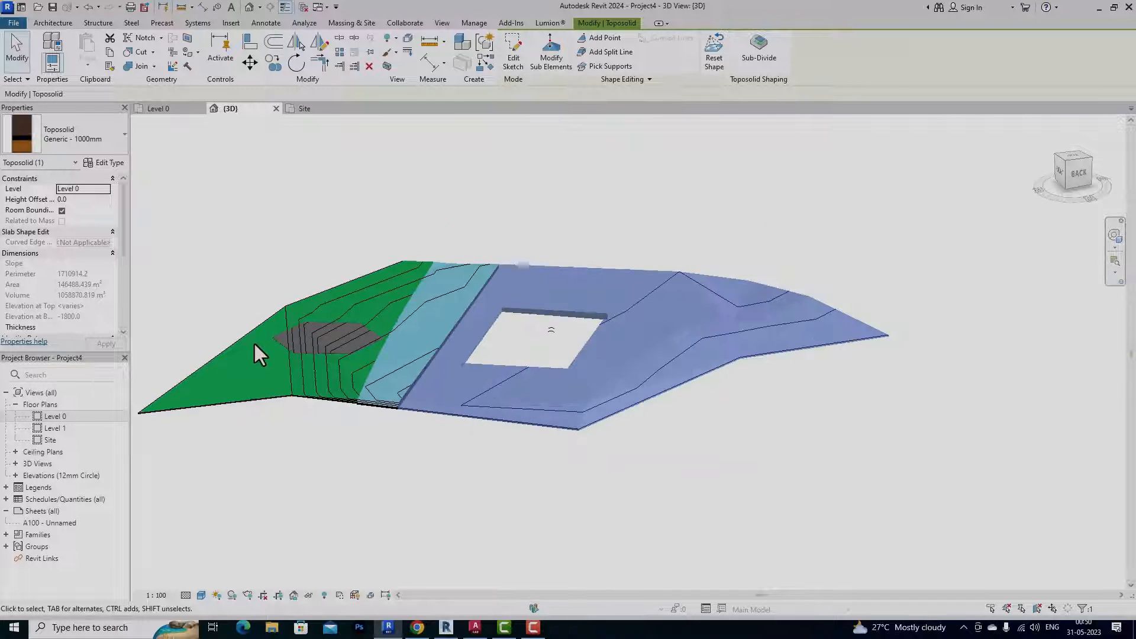
scroll(653, 332, "up", 3)
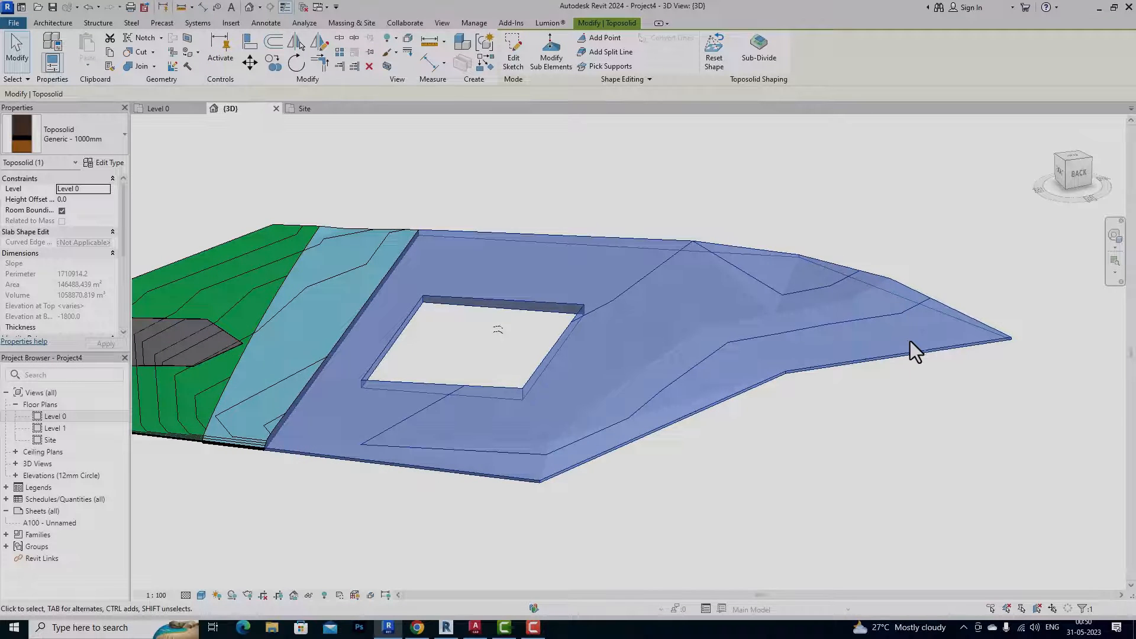
scroll(887, 349, "down", 2)
left_click(585, 513)
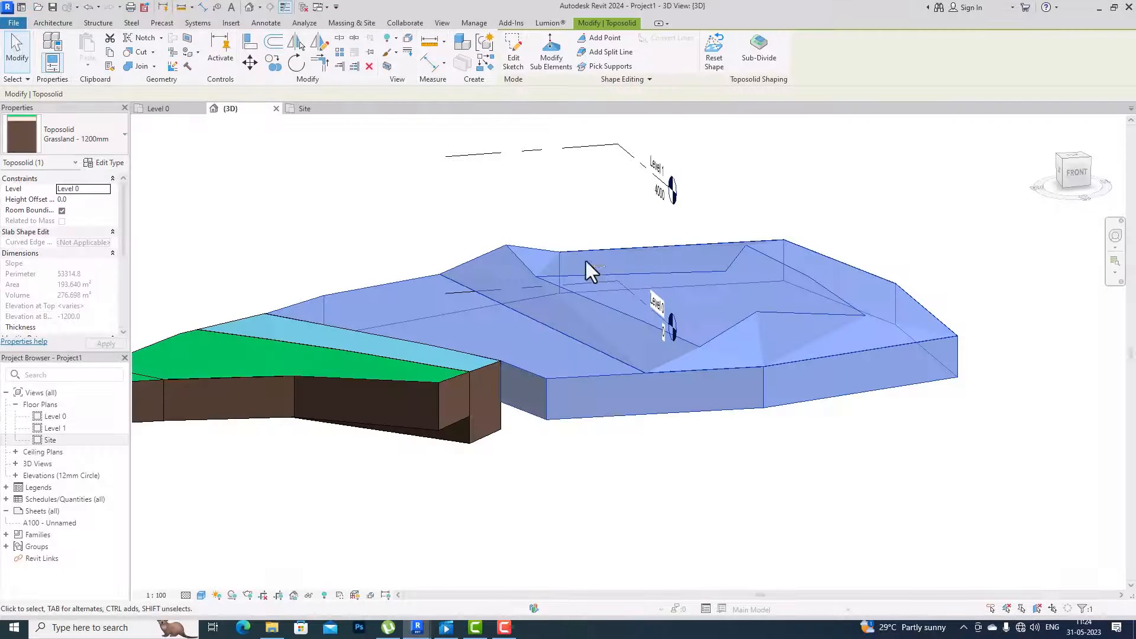
- Add a shape point at absolute elevation 0.0 to the Grassland - 1200mm toposolid, just beside the inner vertex below the rear peak
scroll(491, 235, "up", 2)
scroll(634, 410, "down", 3)
scroll(596, 365, "up", 4)
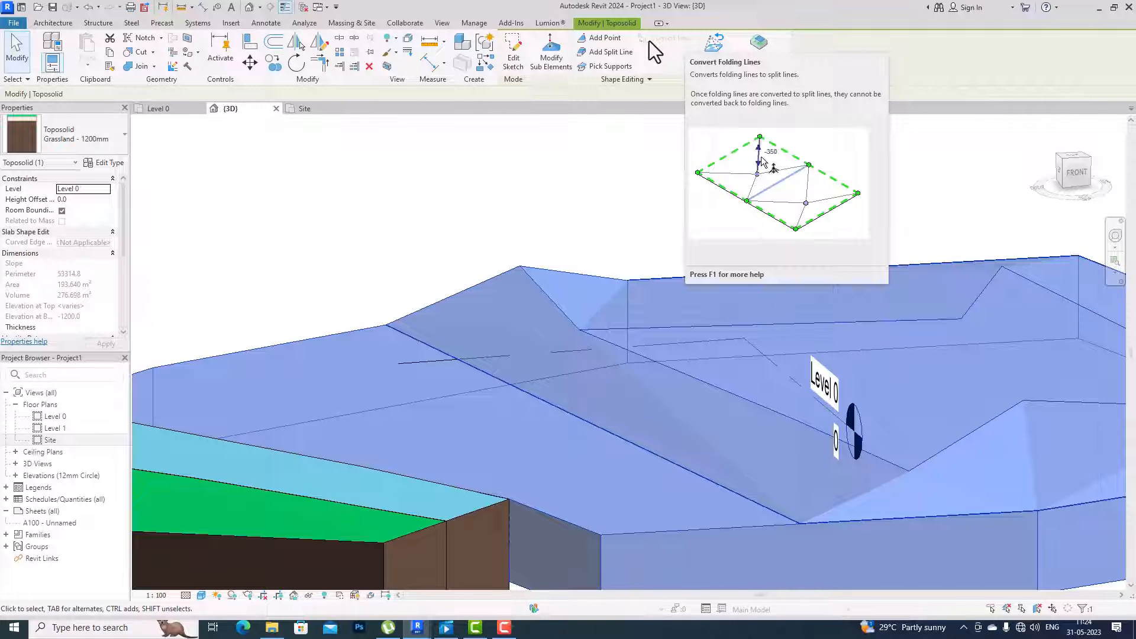
left_click(598, 43)
scroll(547, 291, "up", 3)
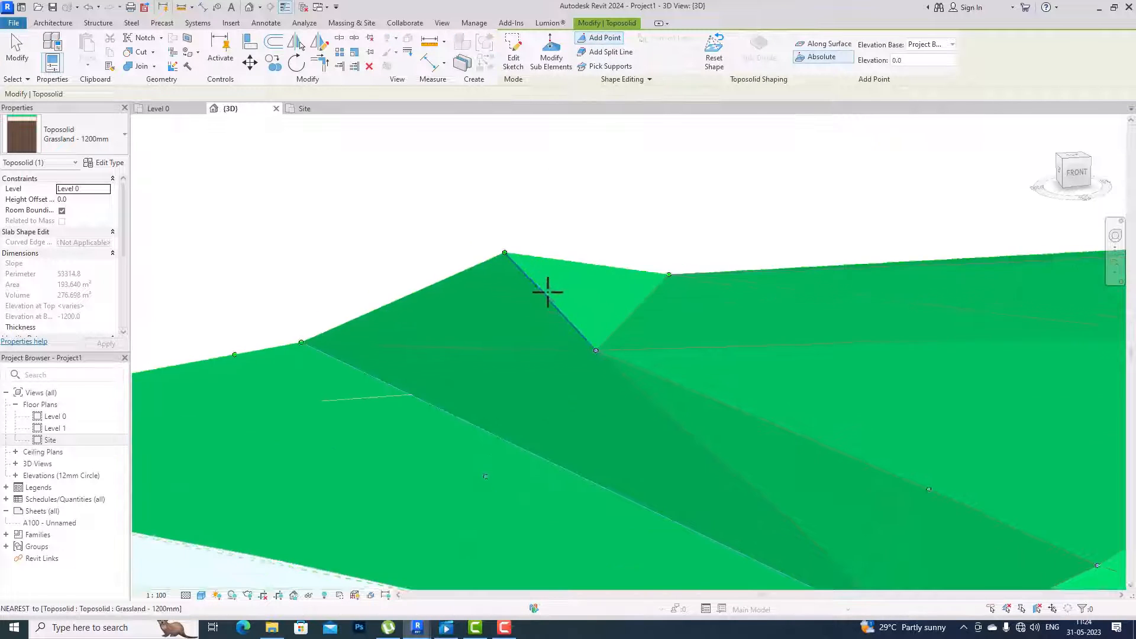
scroll(547, 292, "up", 2)
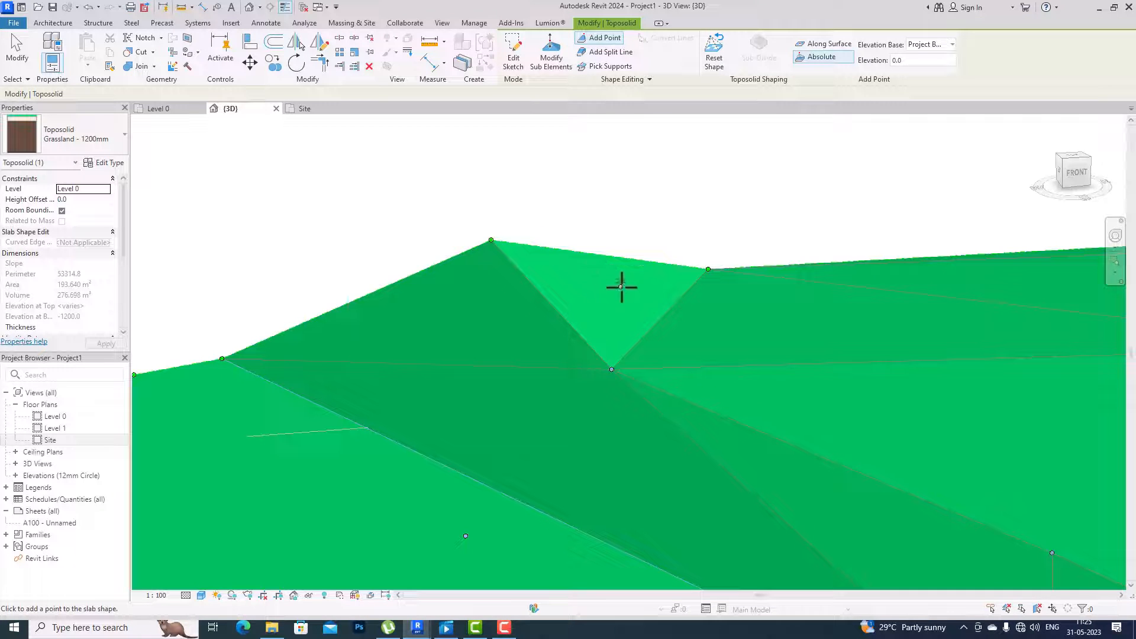
left_click(652, 329)
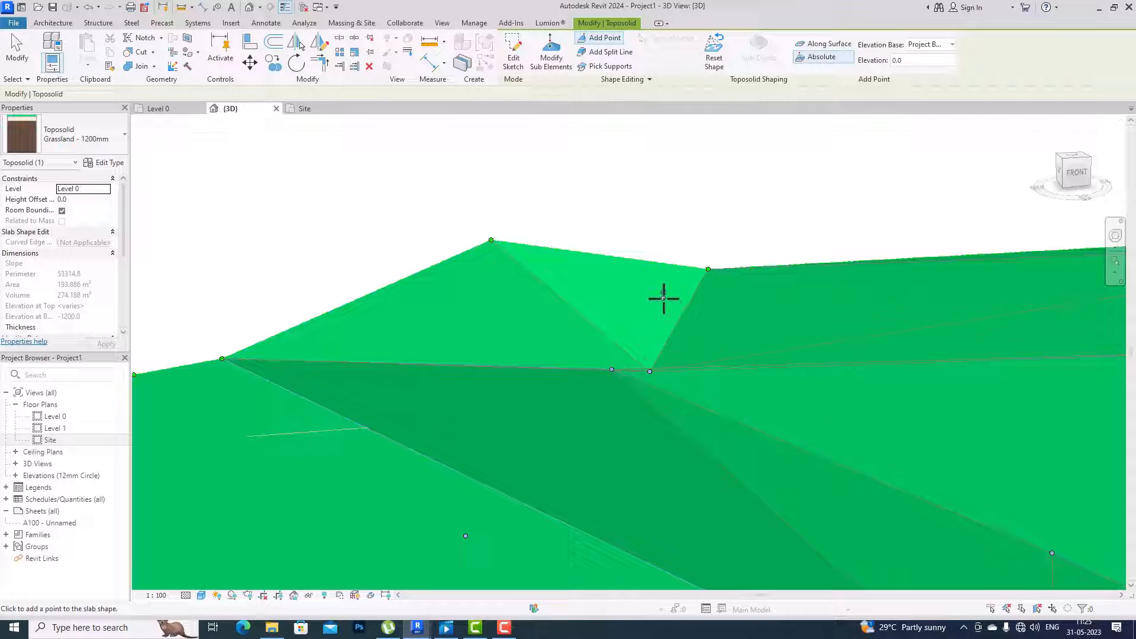
key("Escape")
key("Escape")
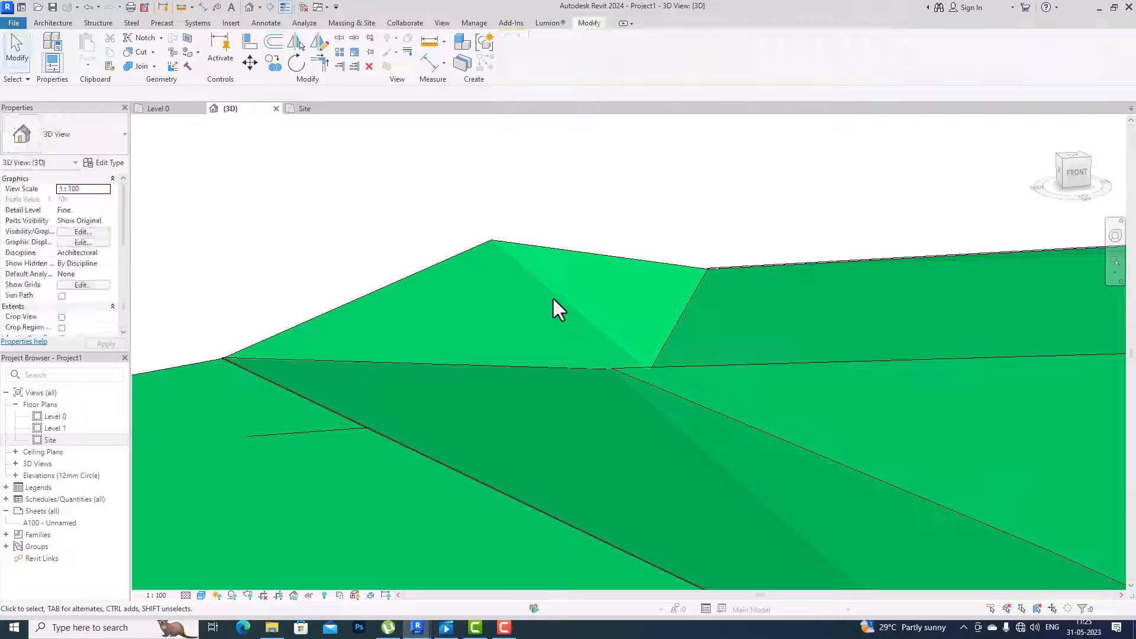
- Convert the folding line running from the rear peak to the added point into a split line on the grassland toposolid
left_click(571, 260)
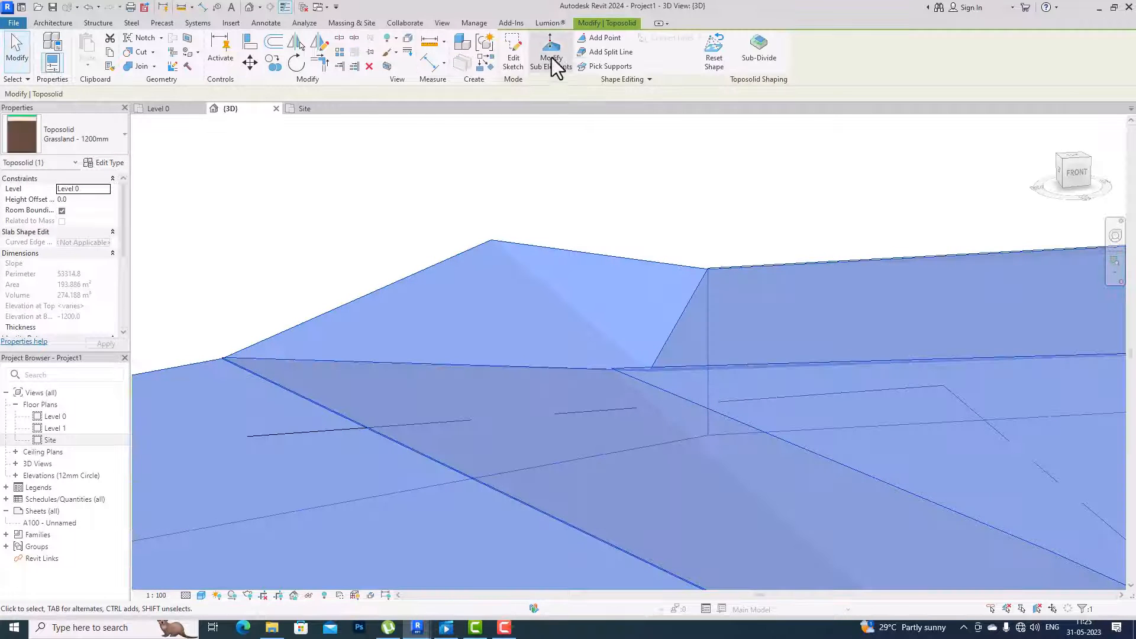
left_click(605, 44)
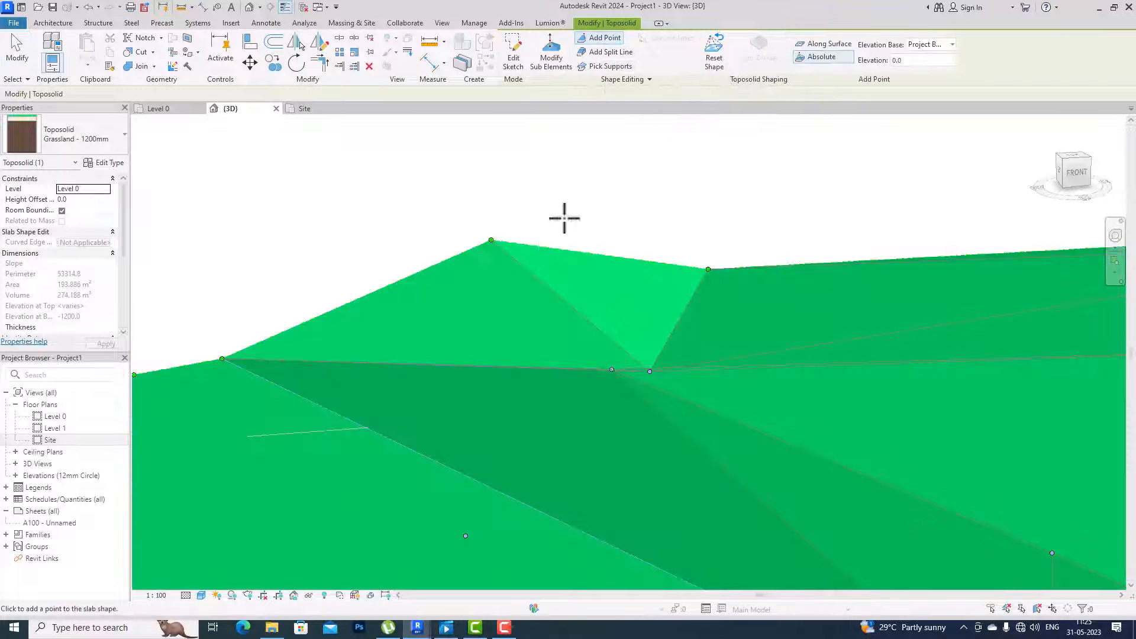
key("Escape")
left_click(551, 293)
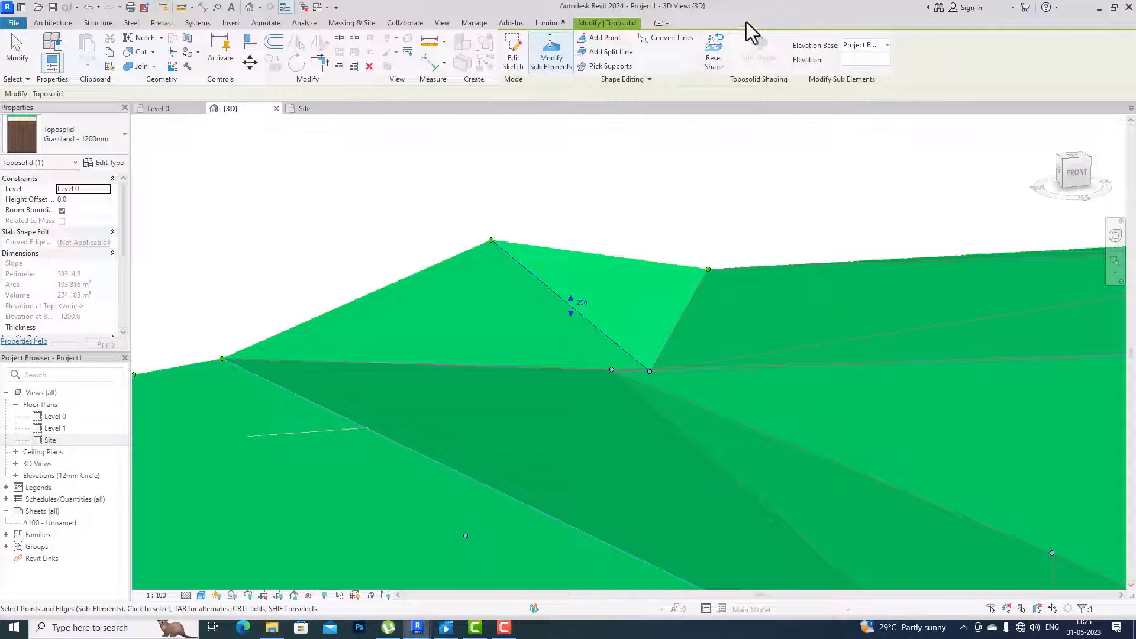
left_click(668, 39)
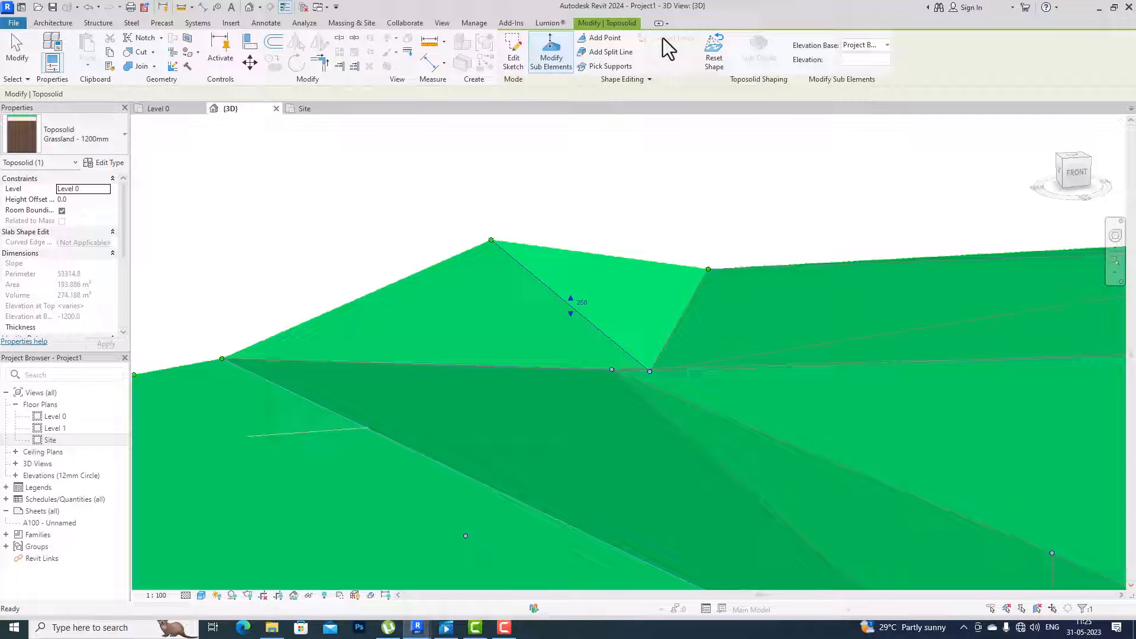
key("Escape")
key("Escape")
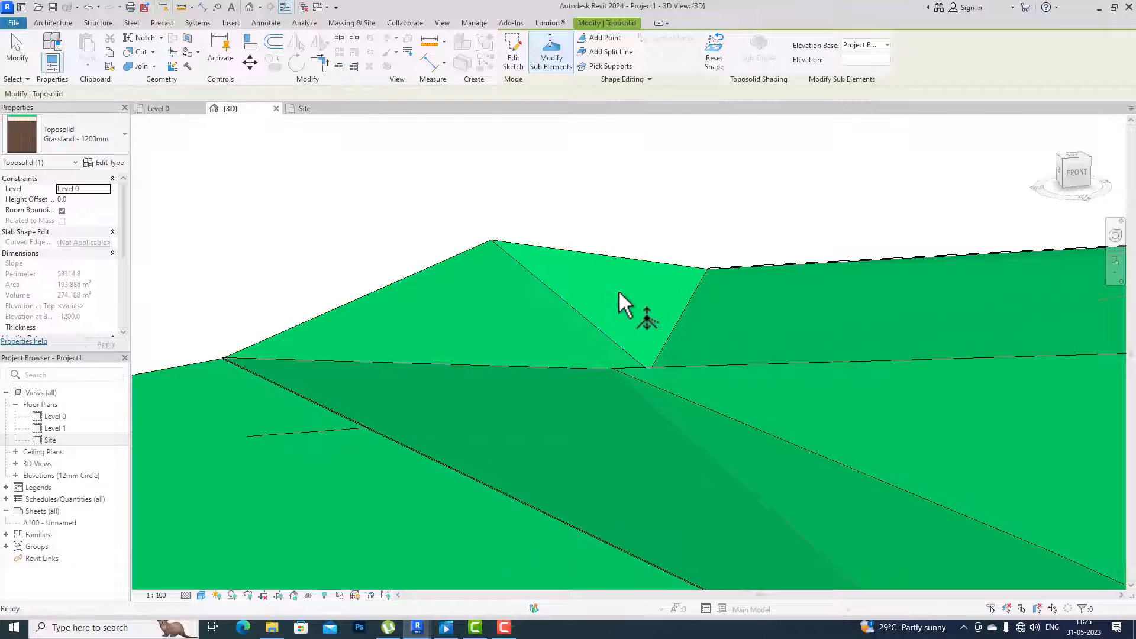
- Reopen the grassland toposolid for adding points and examine the converted split line among its surrounding points and edges
left_click(576, 309)
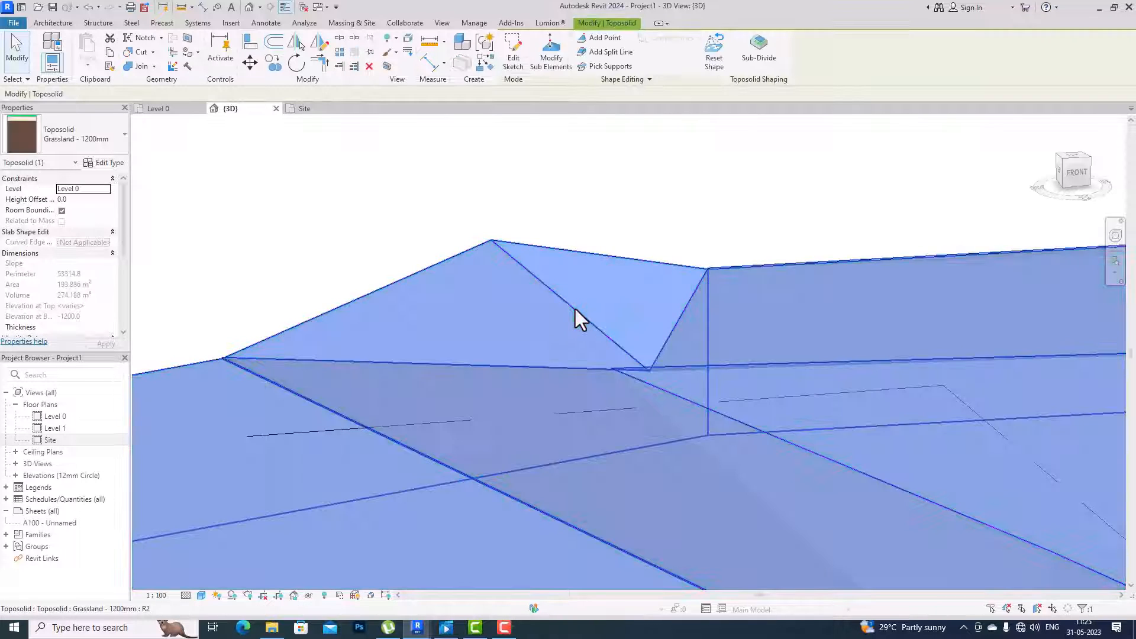
left_click(603, 38)
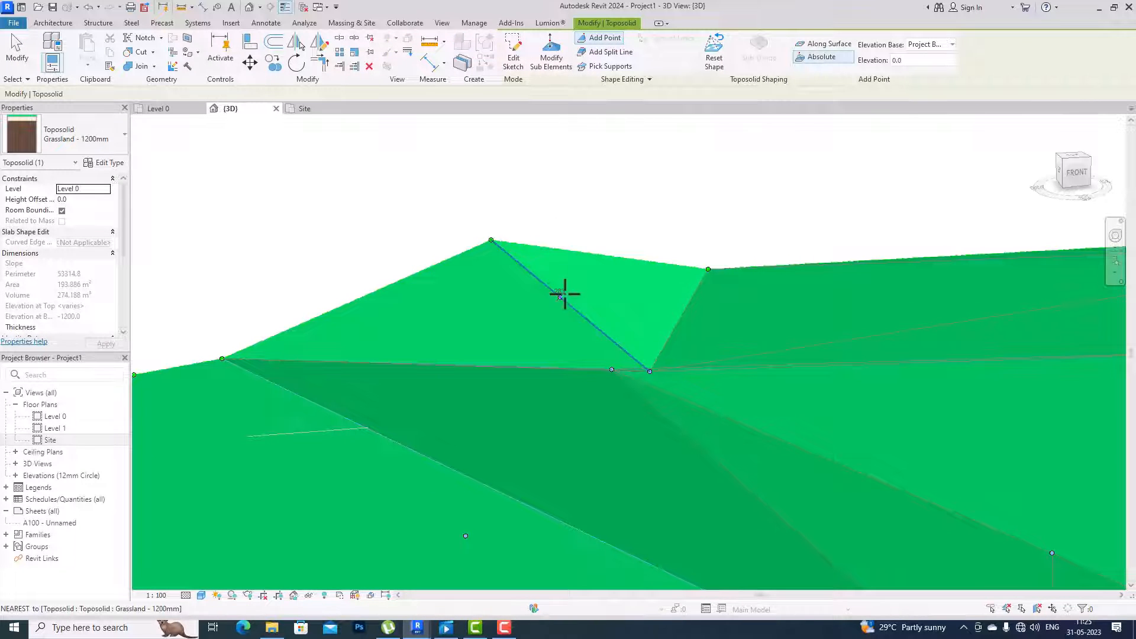
scroll(502, 193, "down", 3)
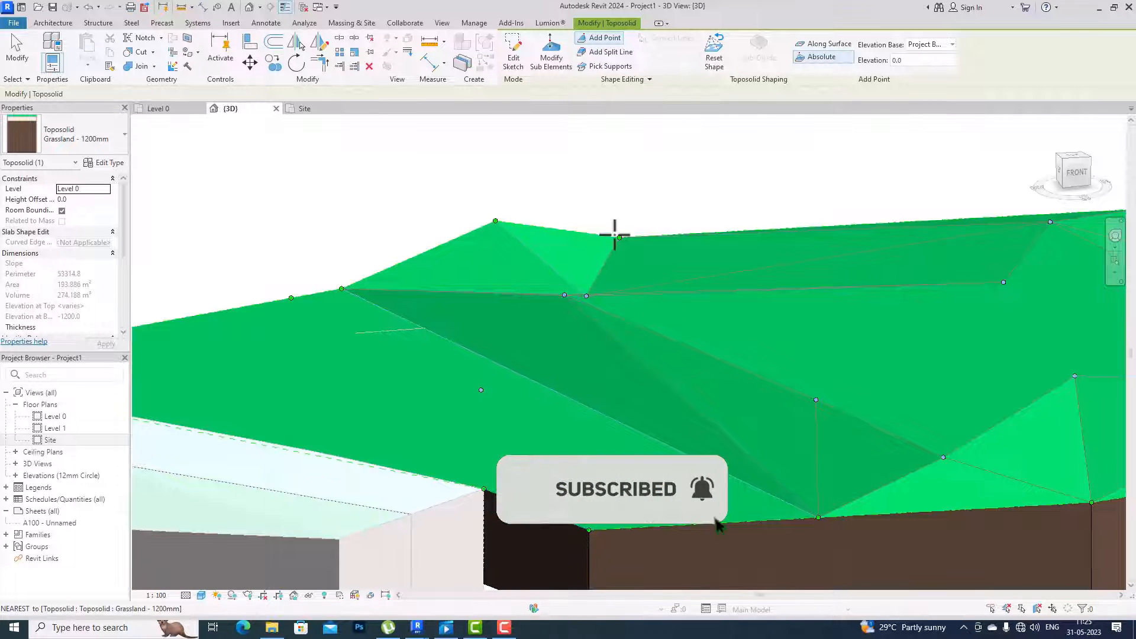
scroll(654, 228, "down", 3)
scroll(685, 243, "up", 3)
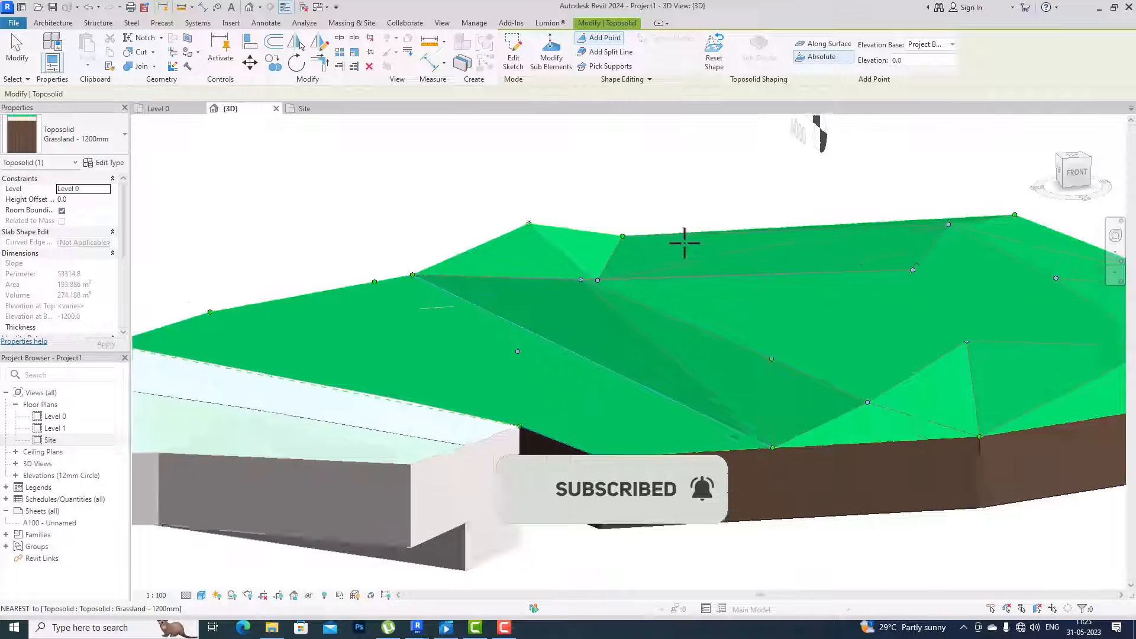
scroll(684, 243, "down", 2)
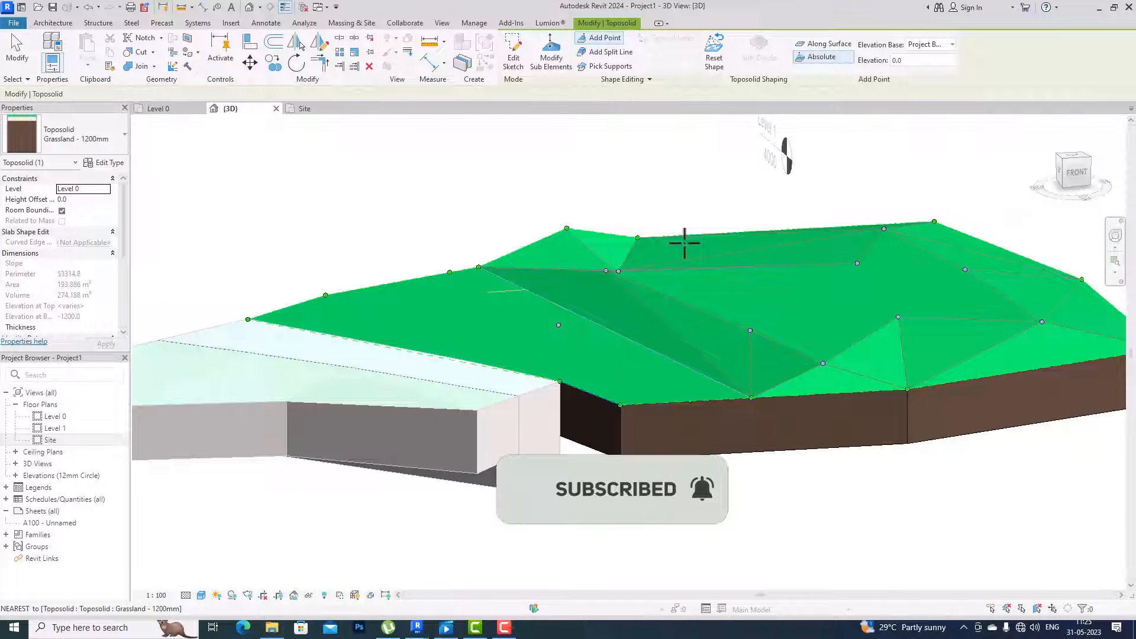
scroll(685, 244, "up", 1)
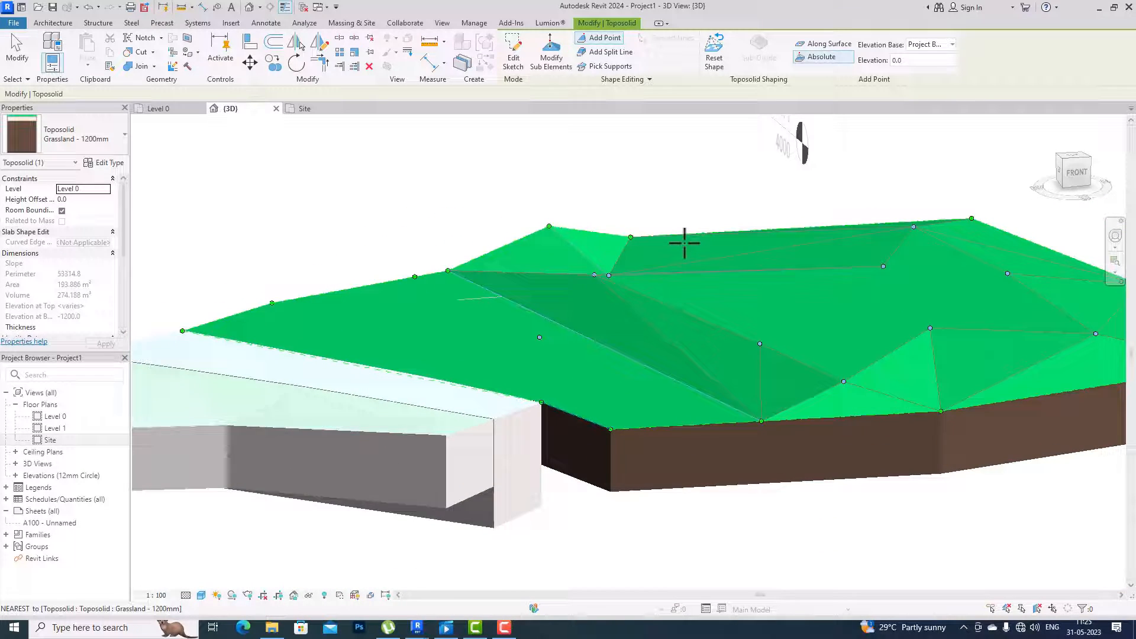